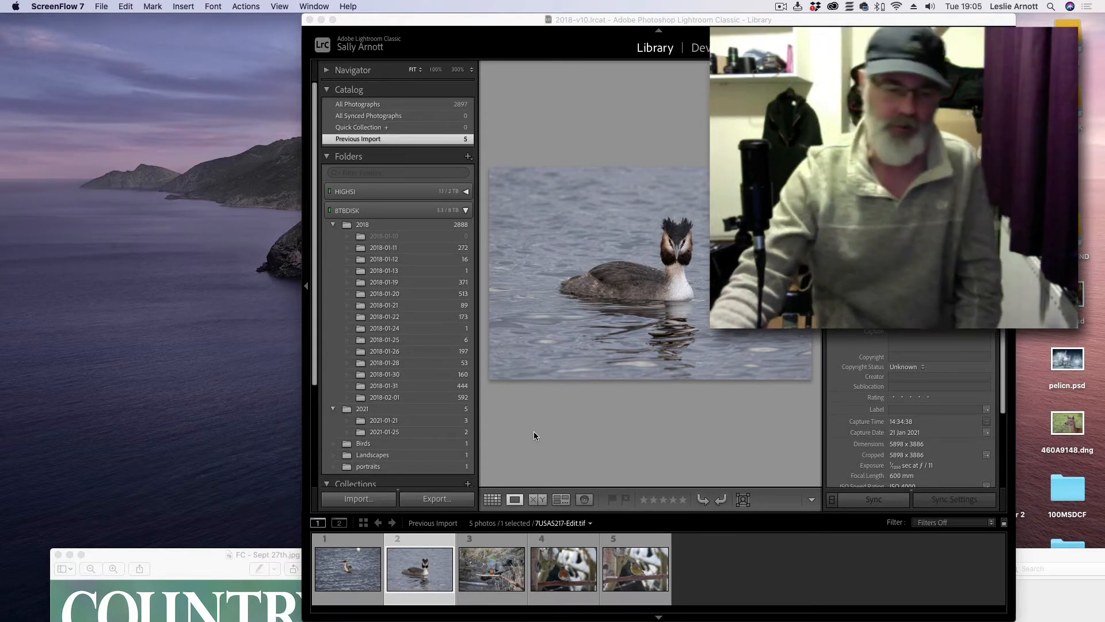
In Preview, bring the Country Life cover FC - Sept 27th.jpg and the Woodland Trust advert into view to compare both owl images
click(177, 552)
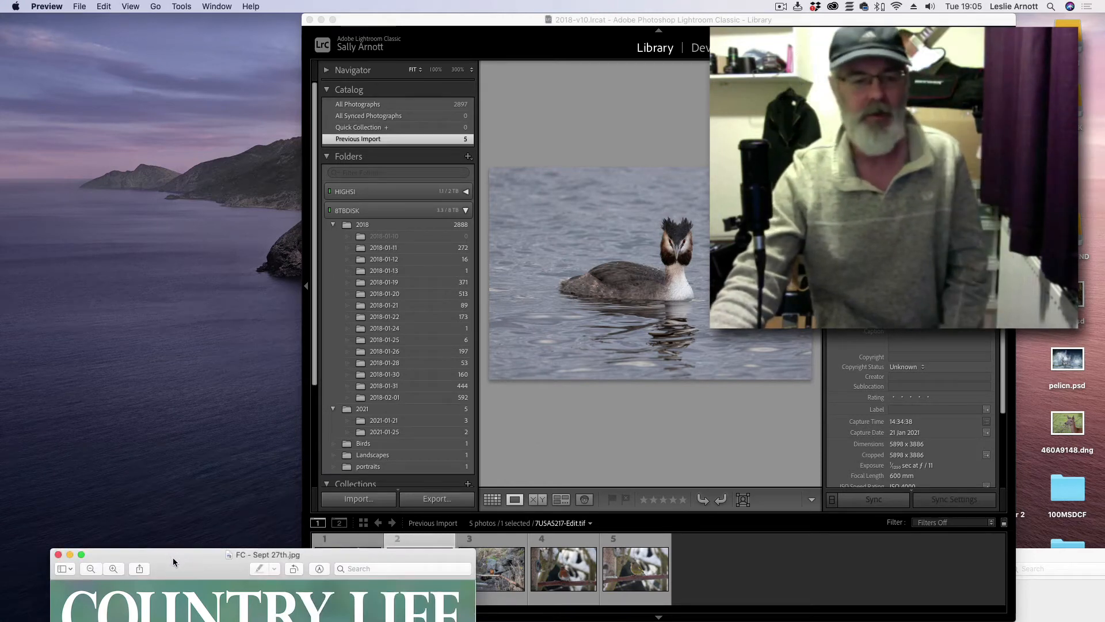
drag(174, 553, 198, 26)
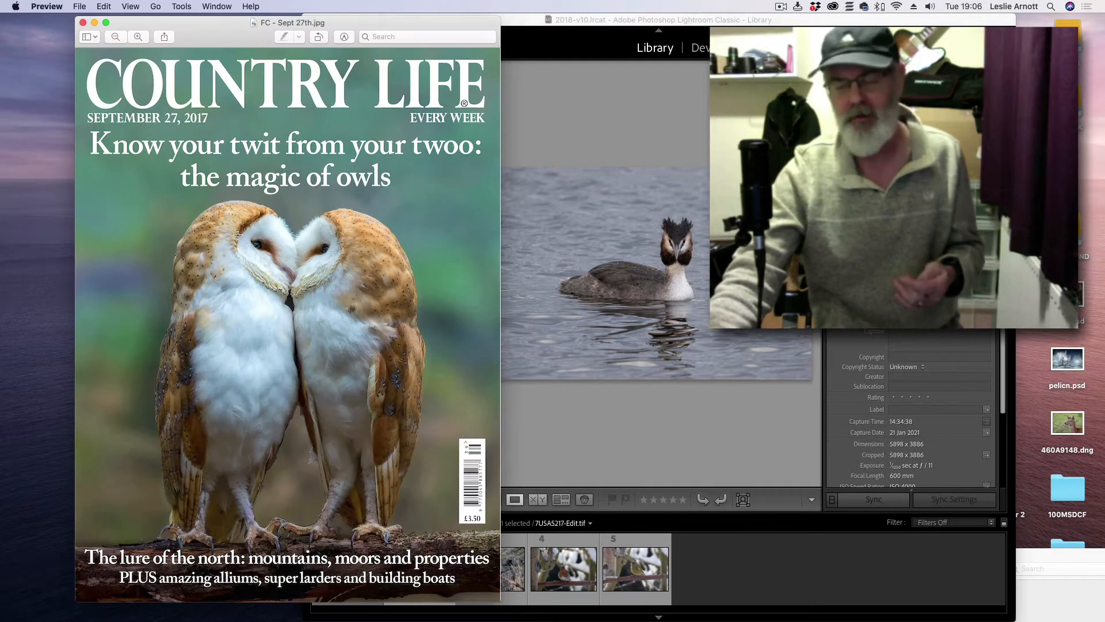
drag(243, 35, 211, 33)
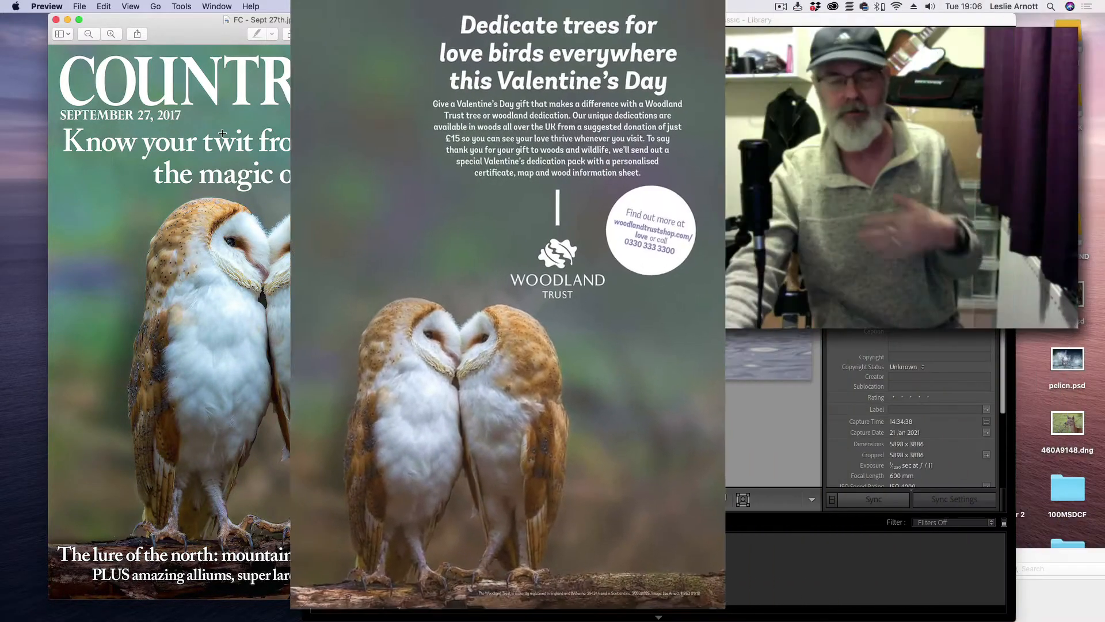
key(super+grave)
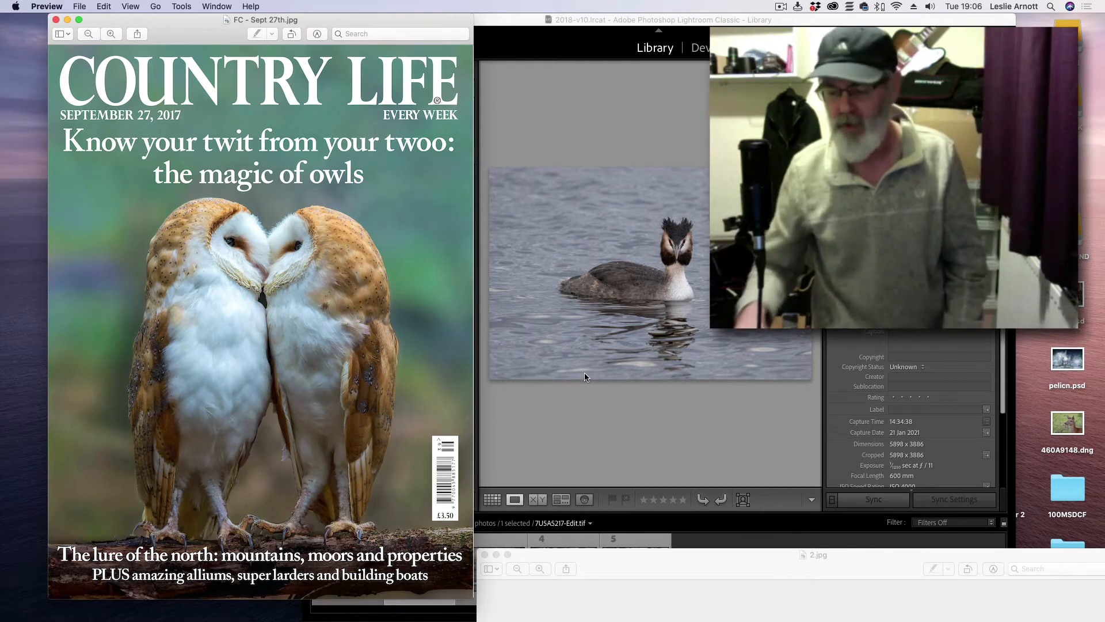
Close the Country Life cover image and expand the Lightroom Classic window to fill the screen
click(586, 373)
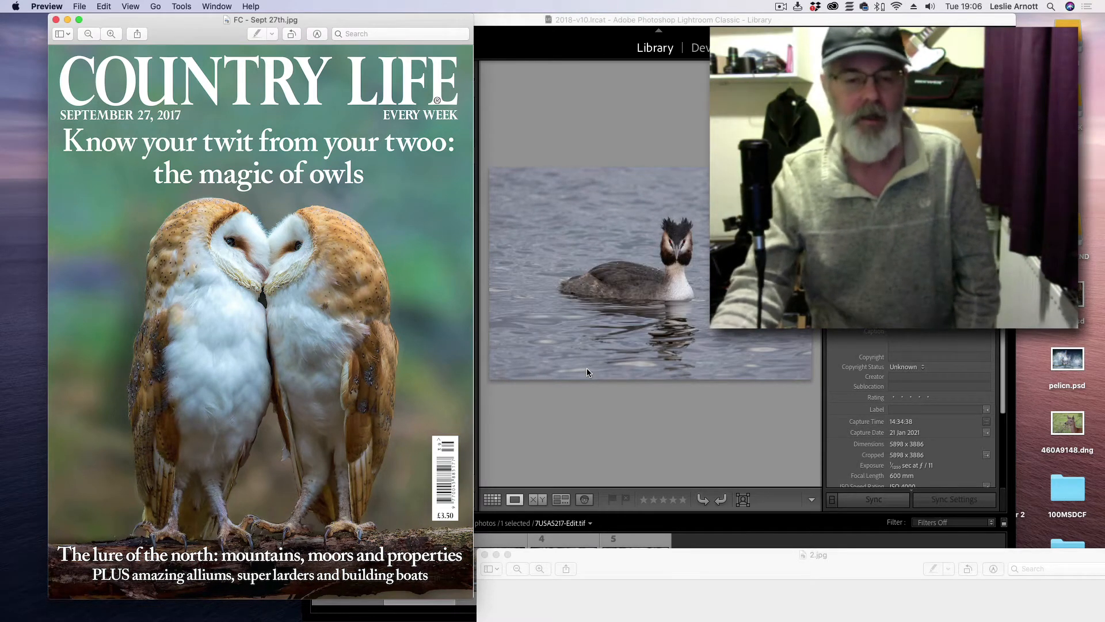
click(56, 19)
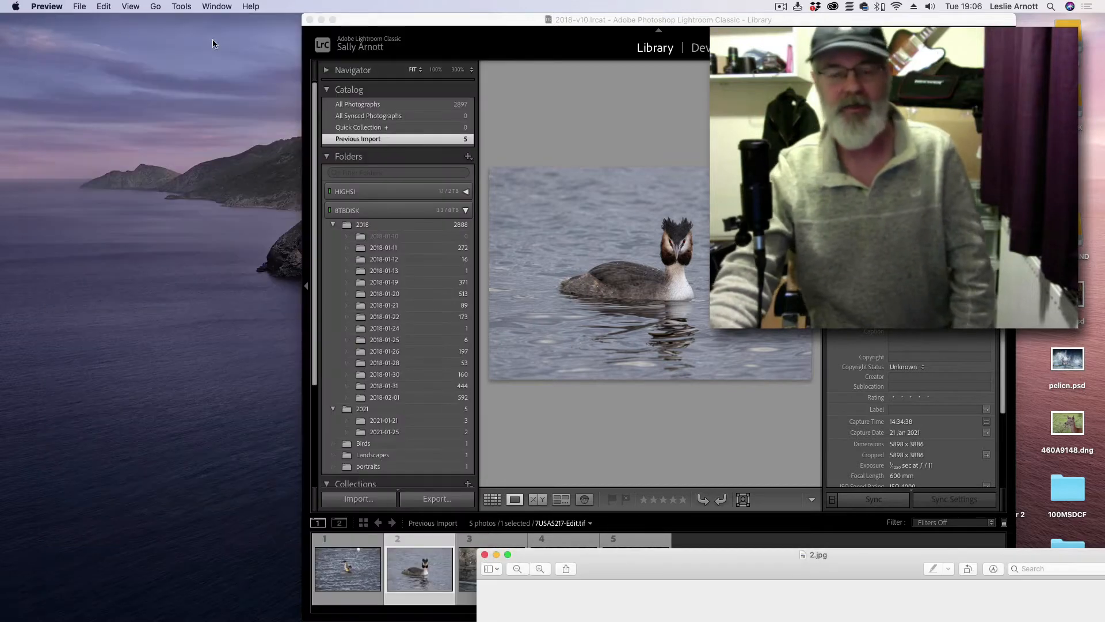
click(332, 20)
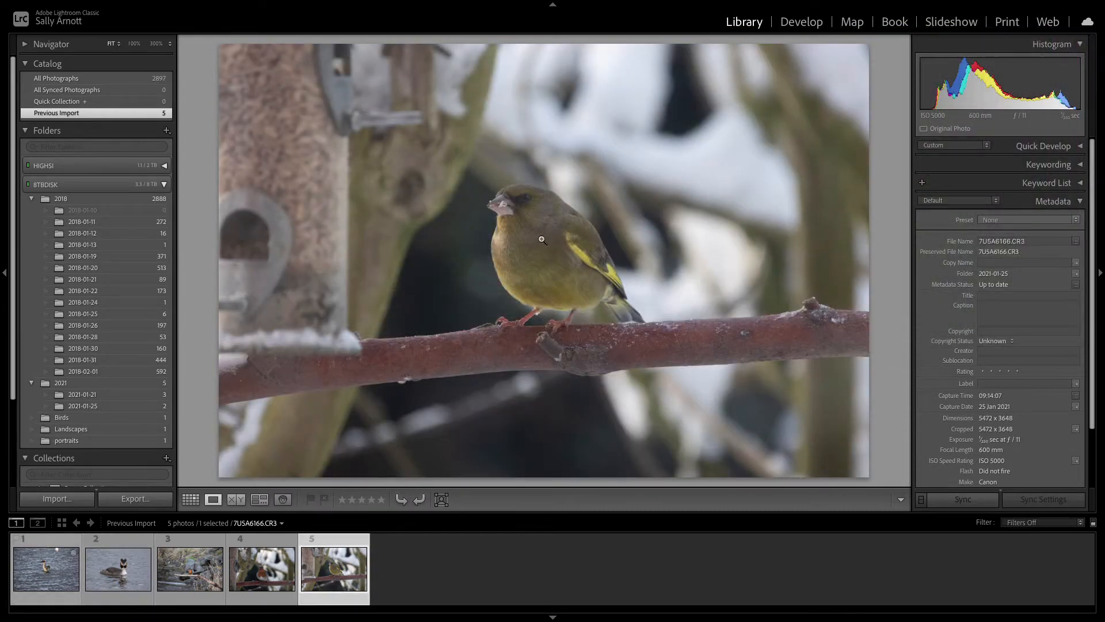
Inspect the bird in 7USA6166.CR3 at 100%, checking noise in the head, breast and background, and return to the full photo
click(501, 241)
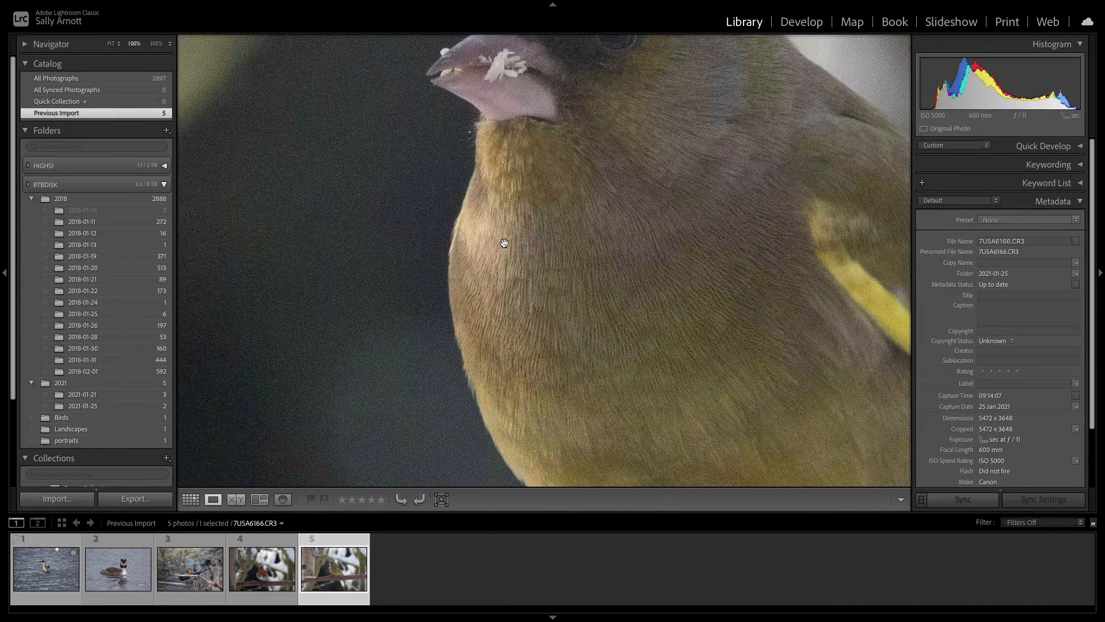
drag(607, 173, 638, 352)
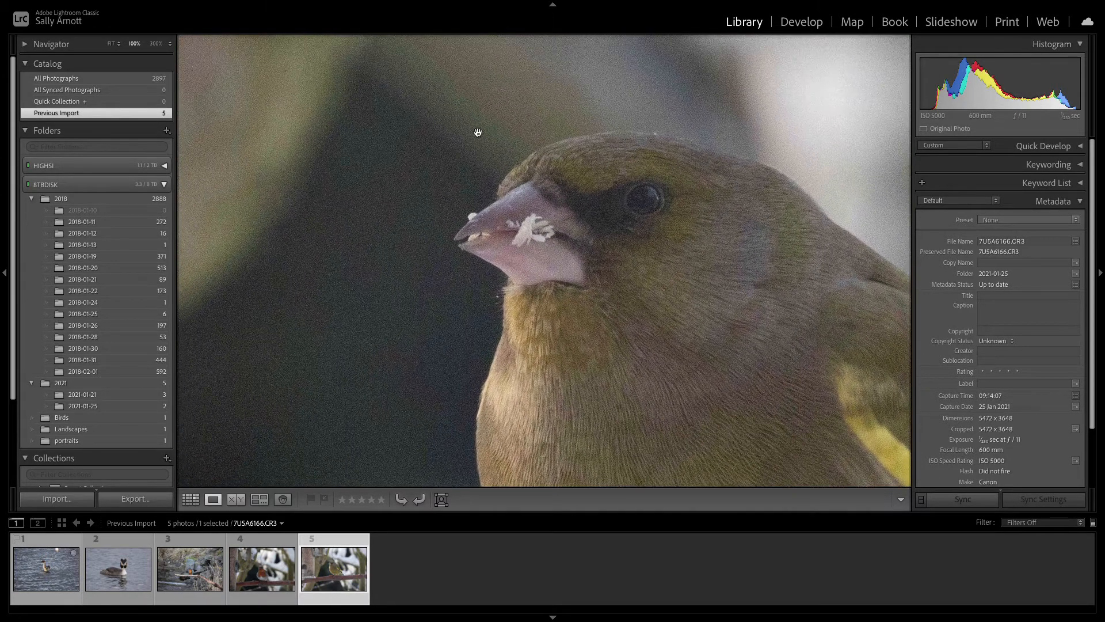
drag(577, 180, 454, 279)
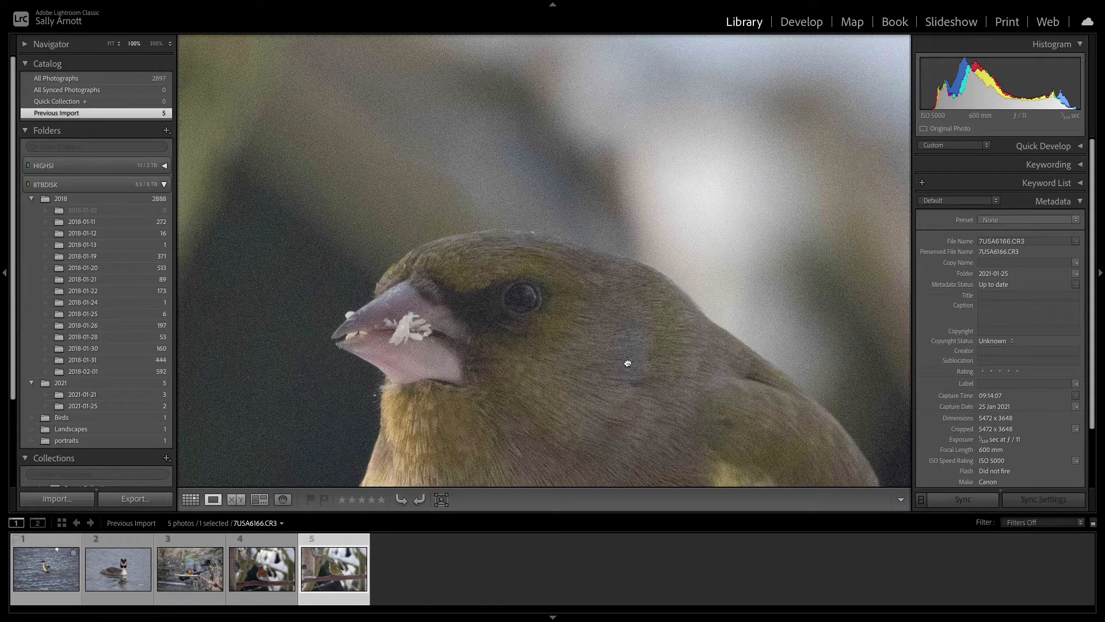
drag(629, 364, 633, 201)
drag(608, 262, 632, 190)
drag(604, 237, 680, 138)
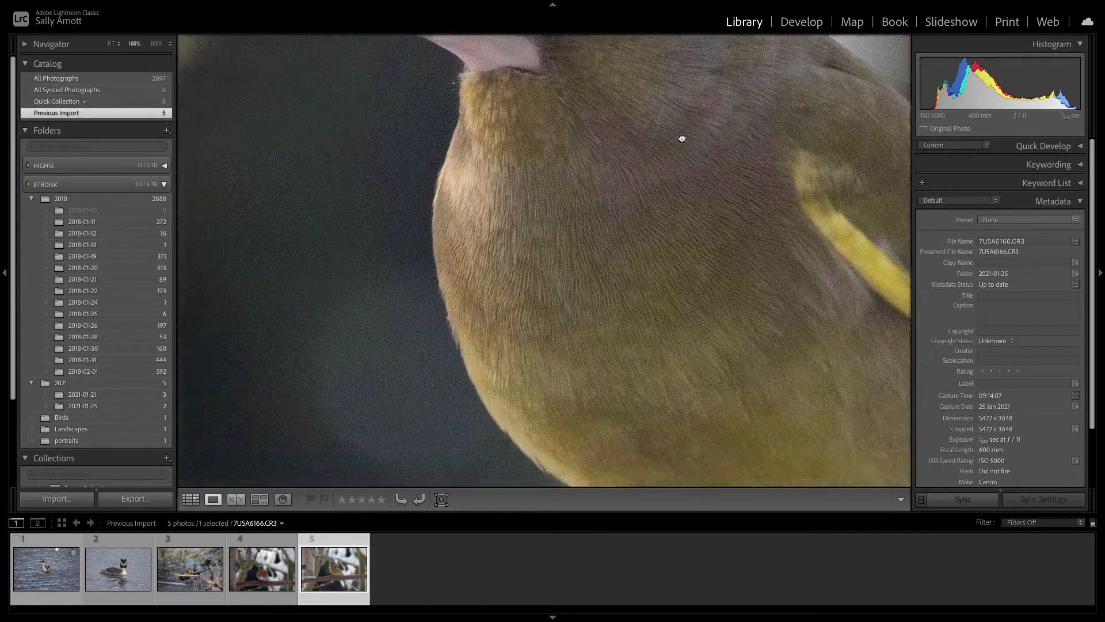
drag(659, 194, 549, 296)
click(549, 296)
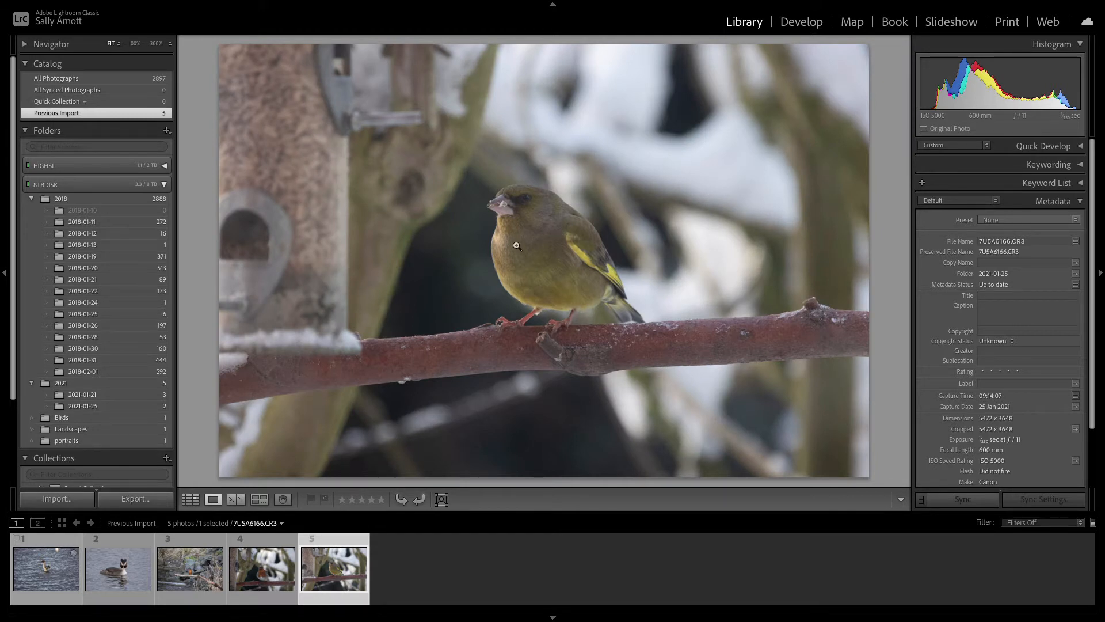
Examine the bird's beak, eye and surrounding feathers at 100% for noise and fine detail
click(501, 227)
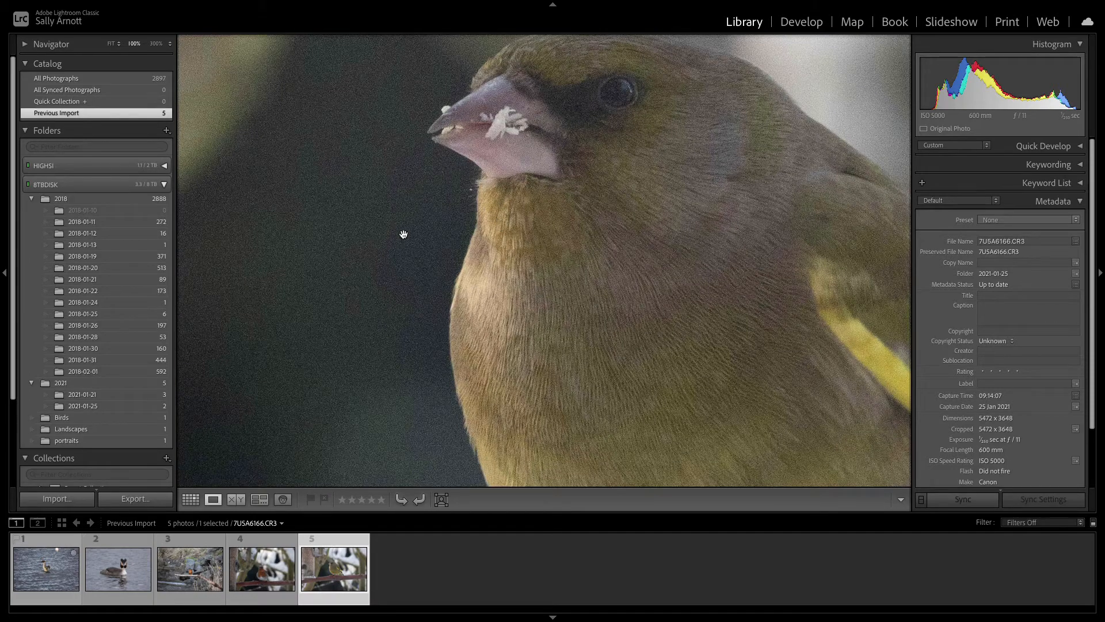
drag(564, 198, 617, 240)
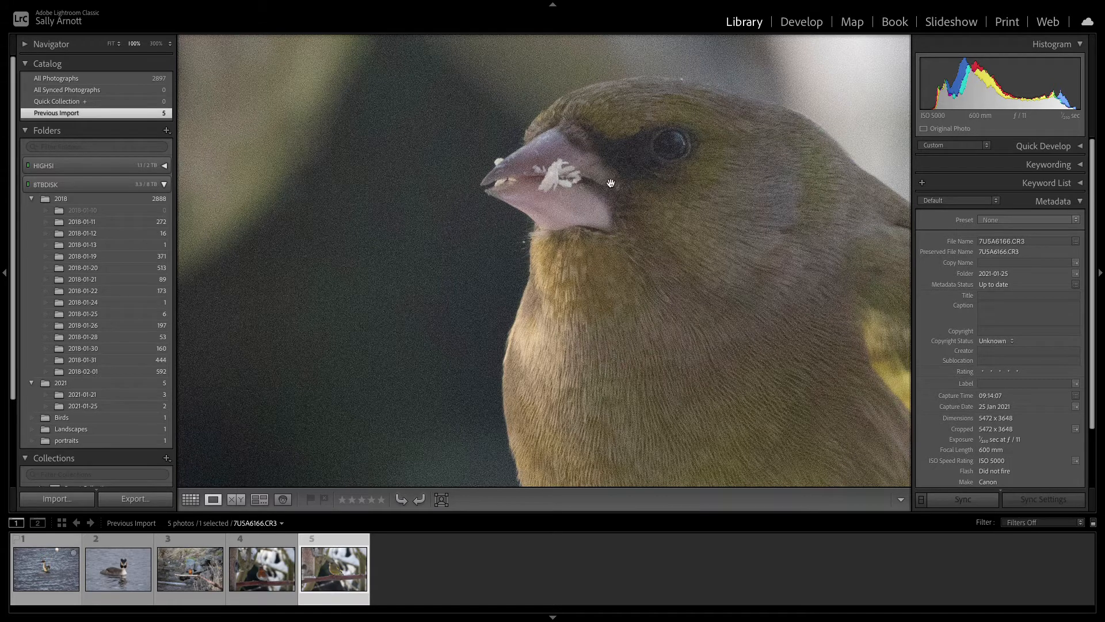
drag(591, 200, 543, 247)
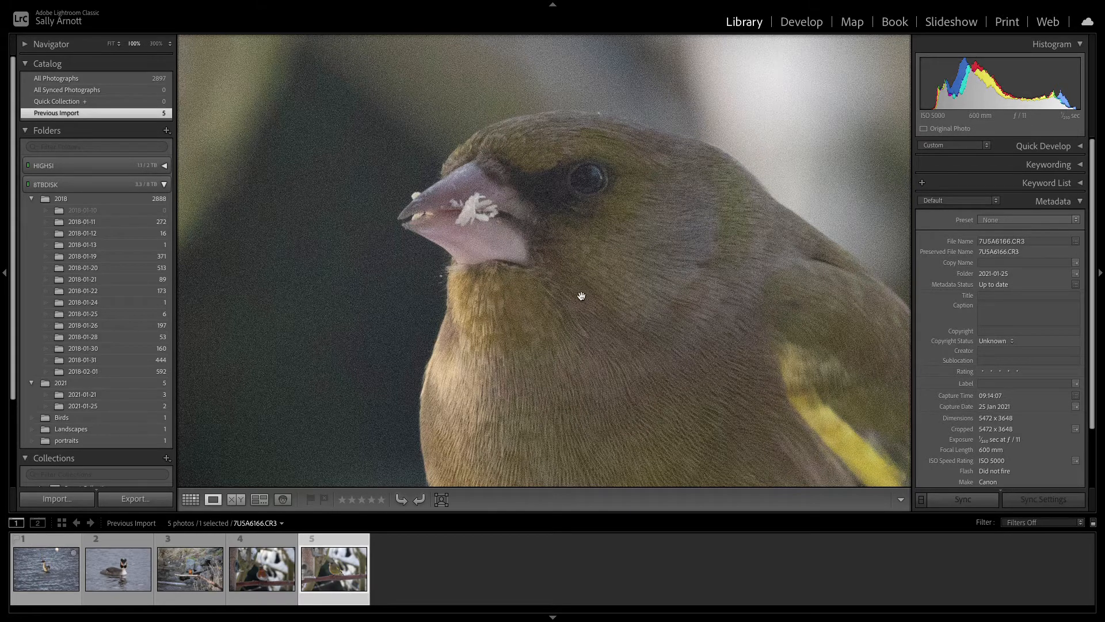
drag(580, 296, 558, 274)
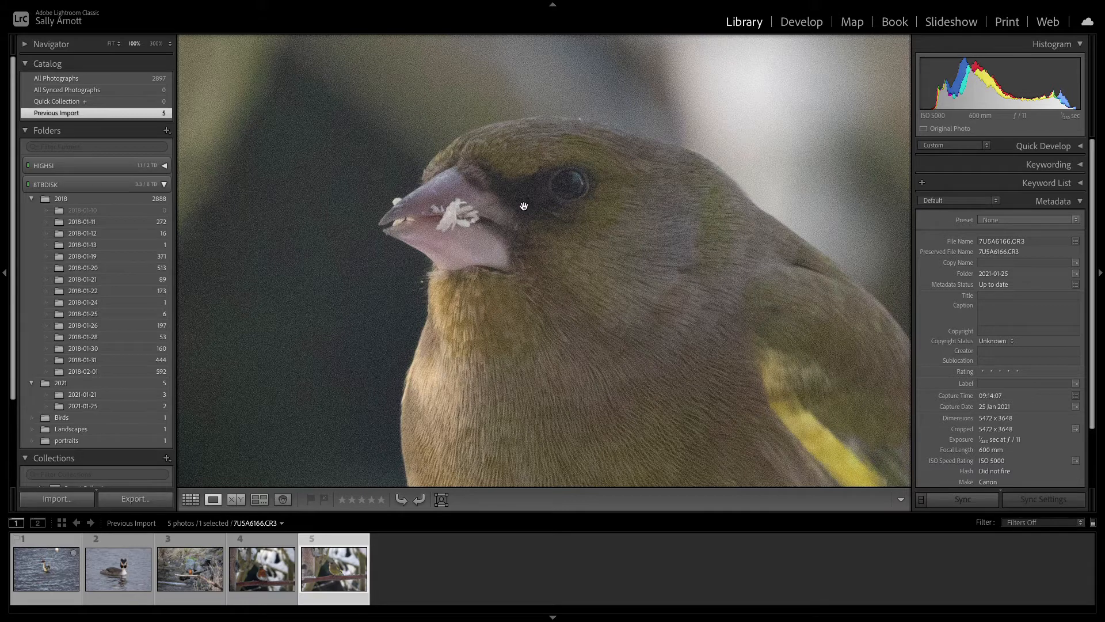
drag(524, 206, 535, 230)
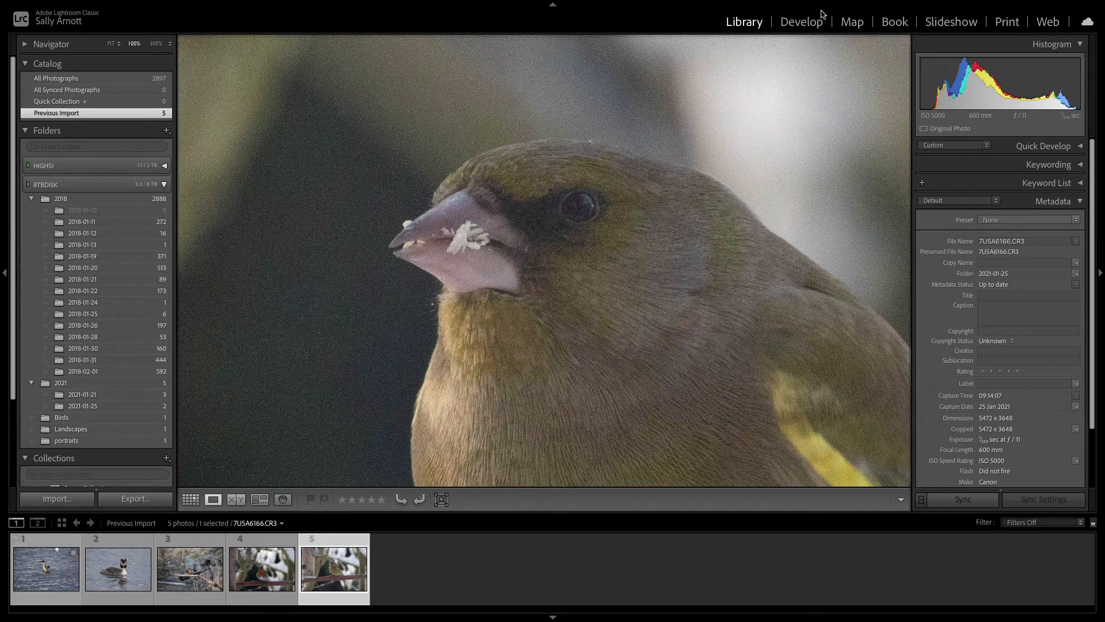
Open the bird photo for developing and set Blacks to -37 and Whites to +31
click(801, 21)
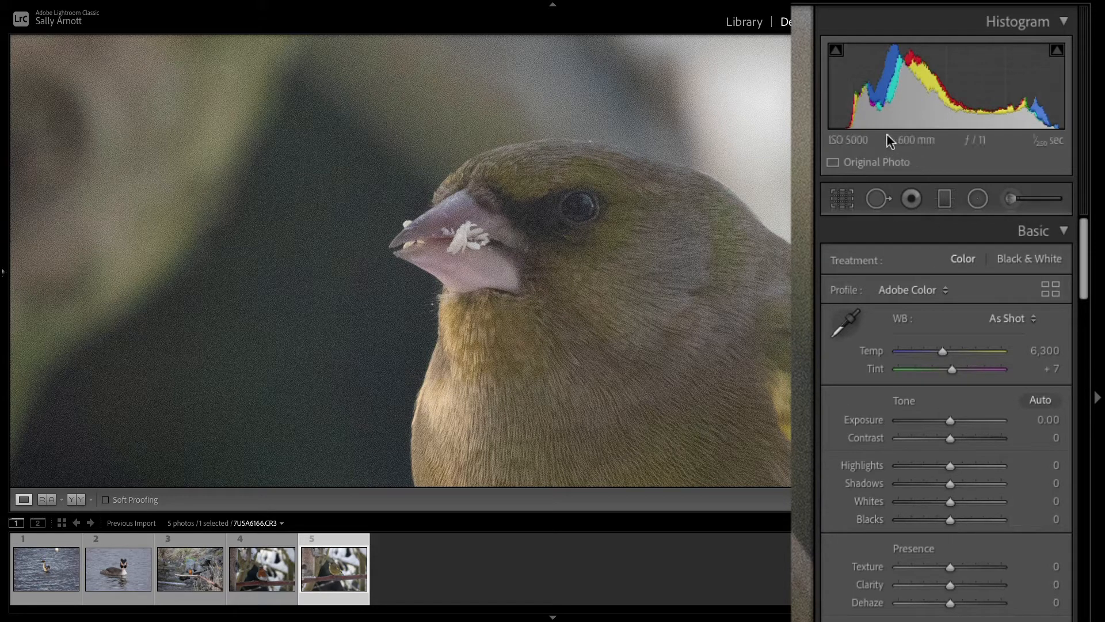
drag(946, 520, 927, 516)
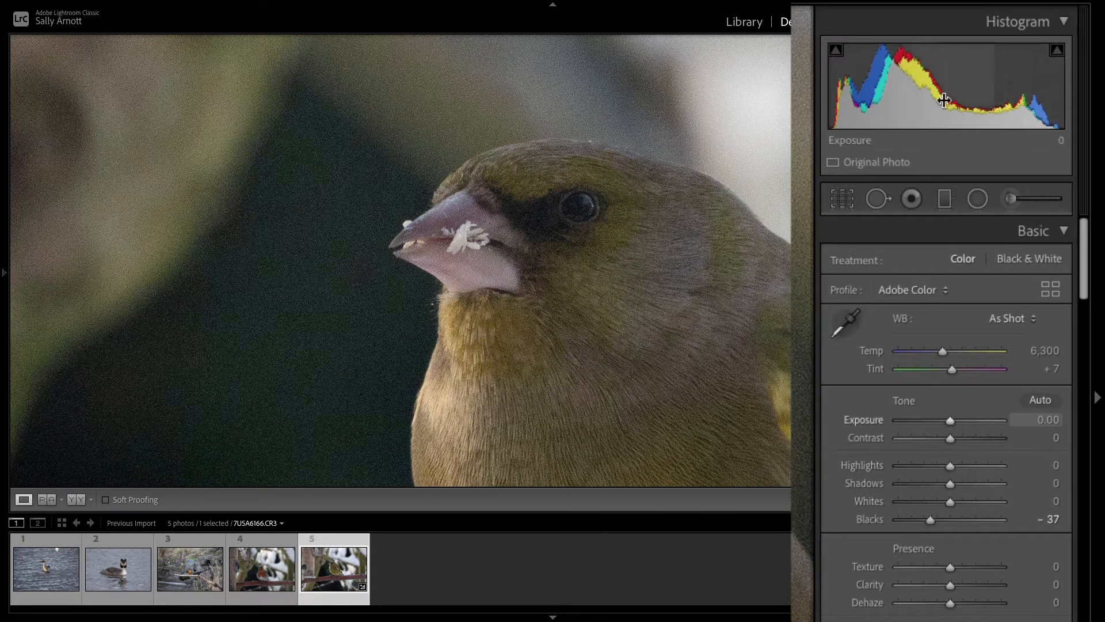
drag(1042, 120, 1063, 120)
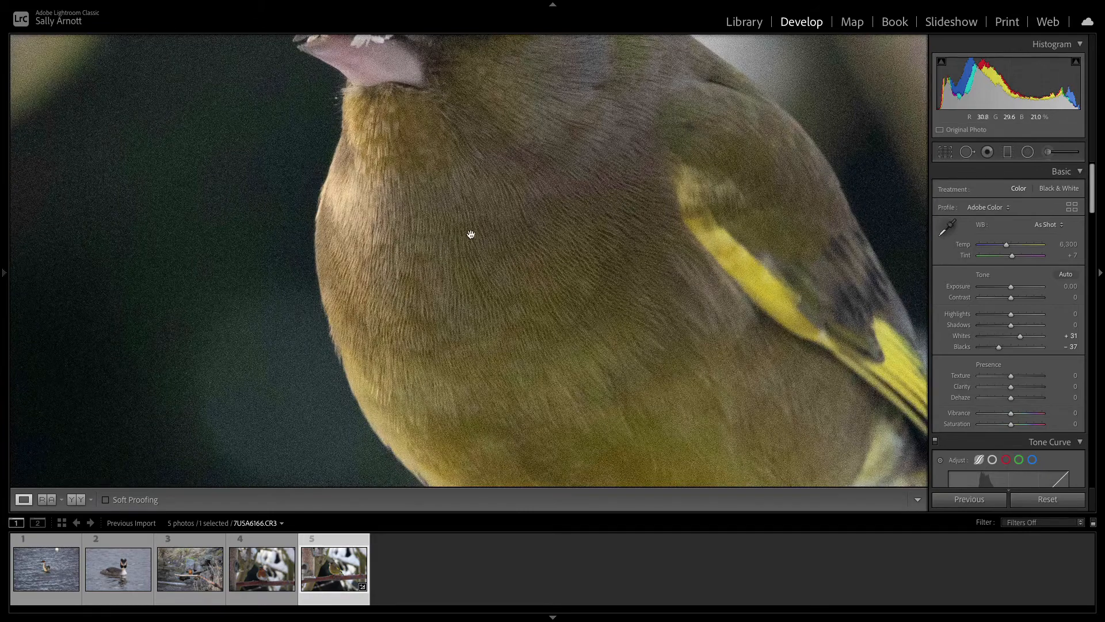
Try a Luminance noise reduction of 38 on the bird photo, previewing the effect in greyscale
drag(489, 227, 486, 371)
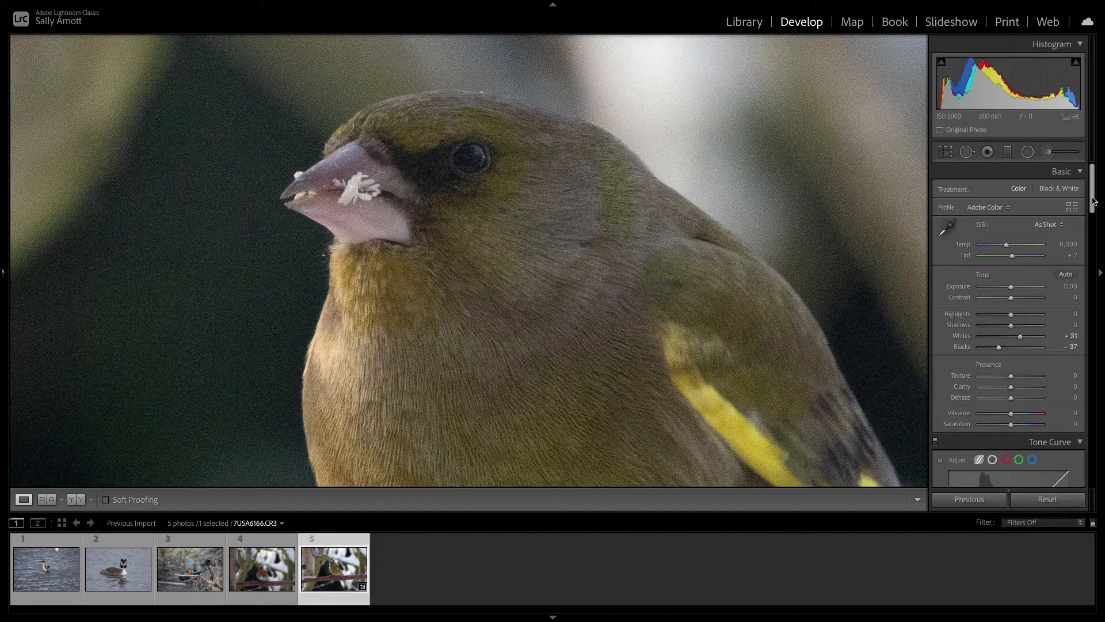
drag(1094, 200, 1087, 375)
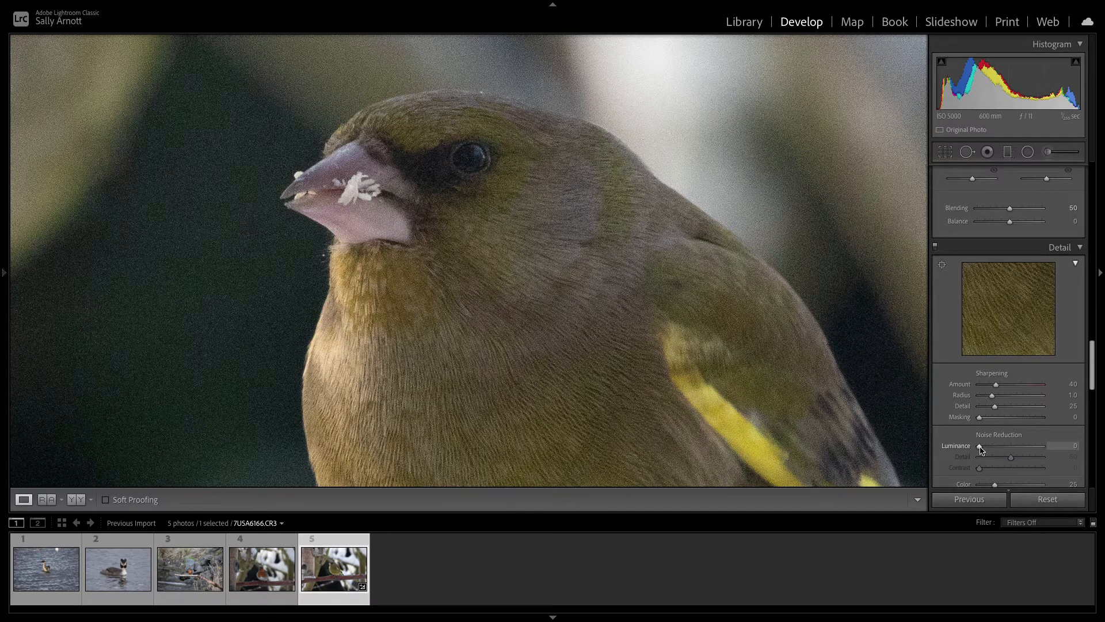
key(alt)
alt+click(979, 446)
alt+click(980, 447)
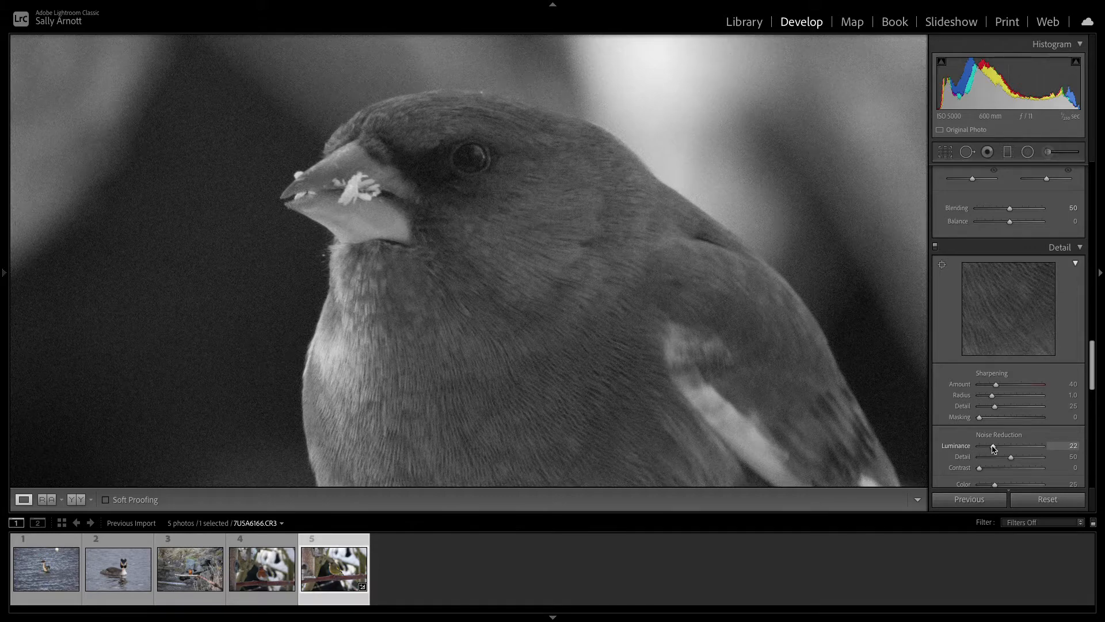
drag(1002, 449, 1007, 449)
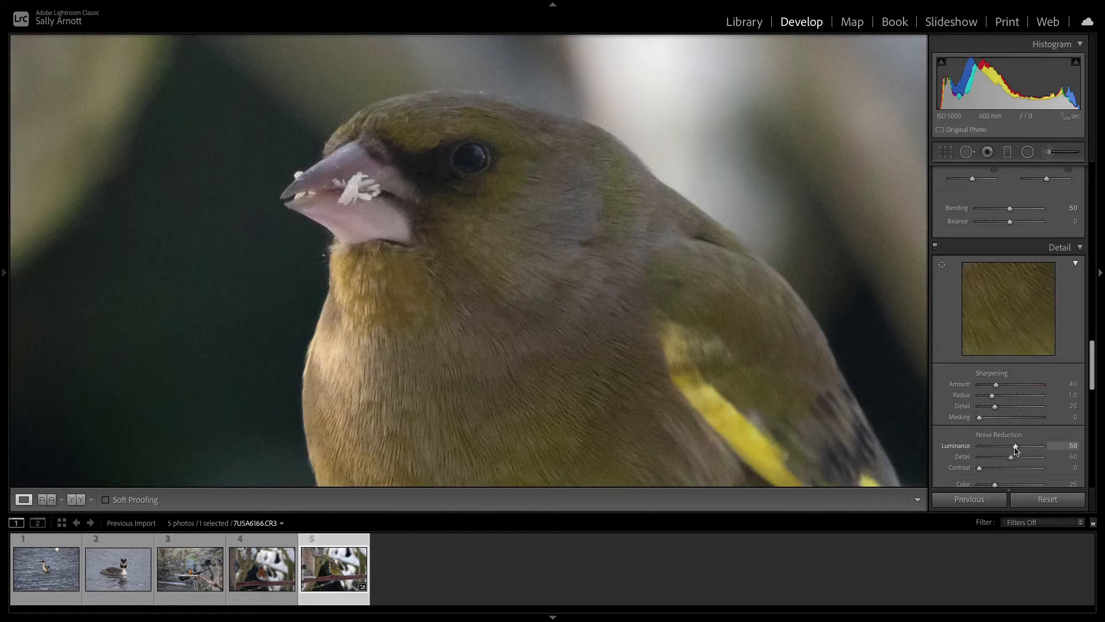
drag(1017, 450, 1019, 450)
Set the sharpening Amount to 72, checking the feather detail on the bird's head, breast and wing
drag(535, 375, 547, 336)
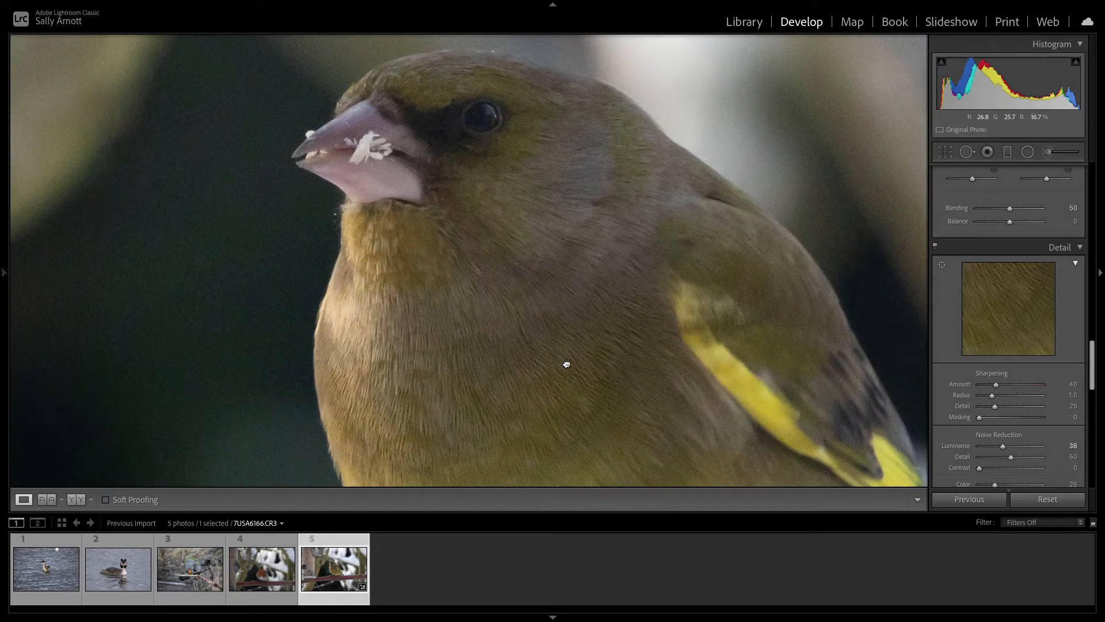
drag(566, 364, 562, 301)
drag(535, 347, 524, 328)
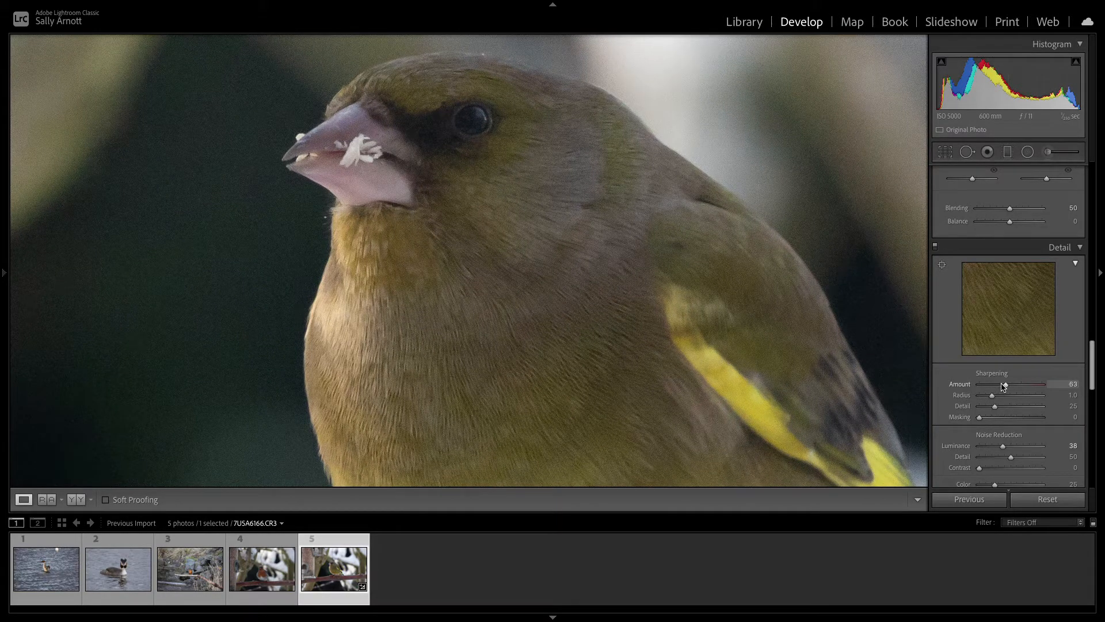
click(478, 284)
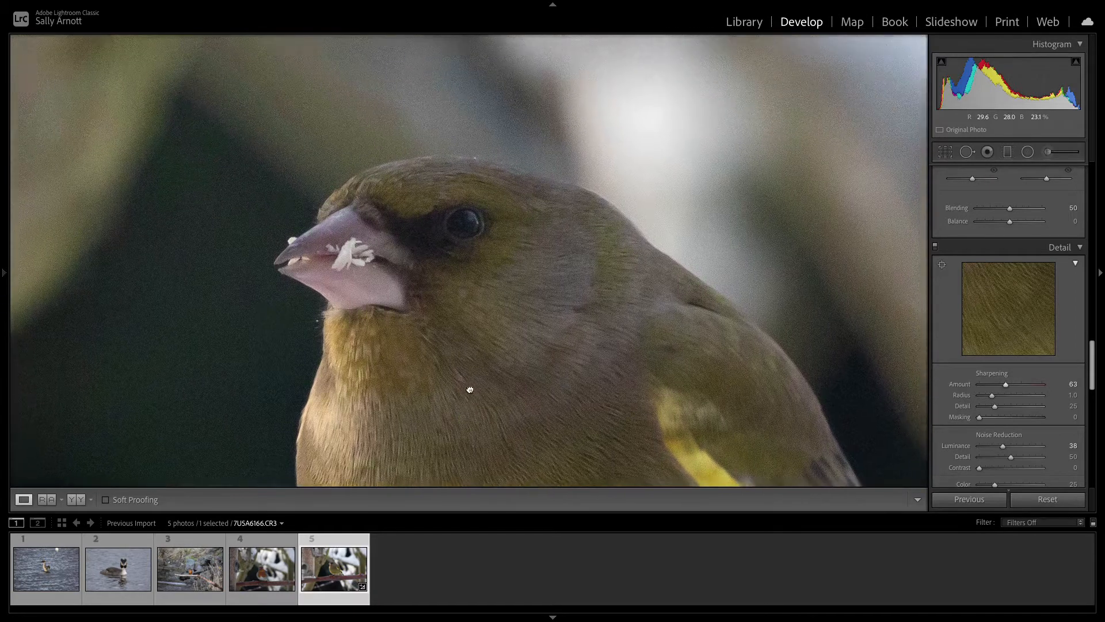
click(500, 352)
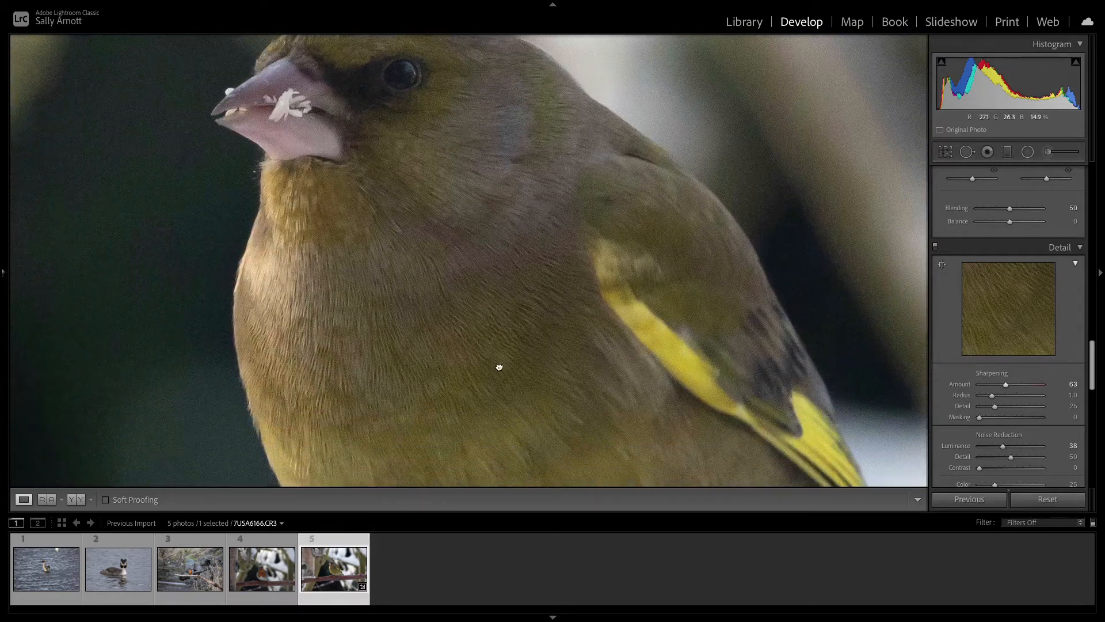
drag(498, 368, 516, 318)
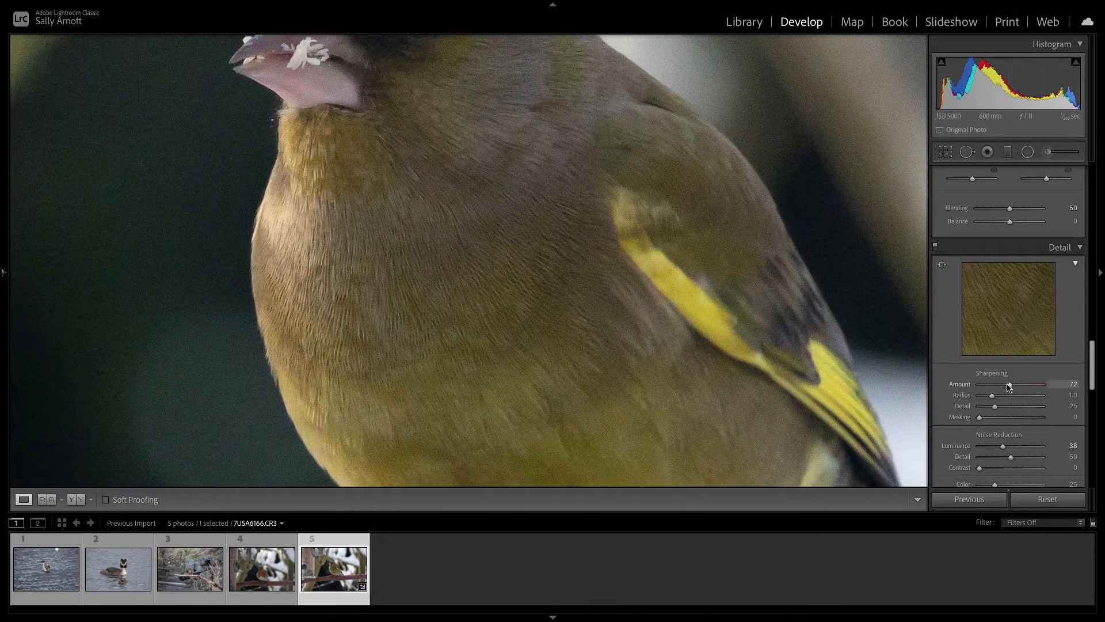
drag(432, 269, 514, 389)
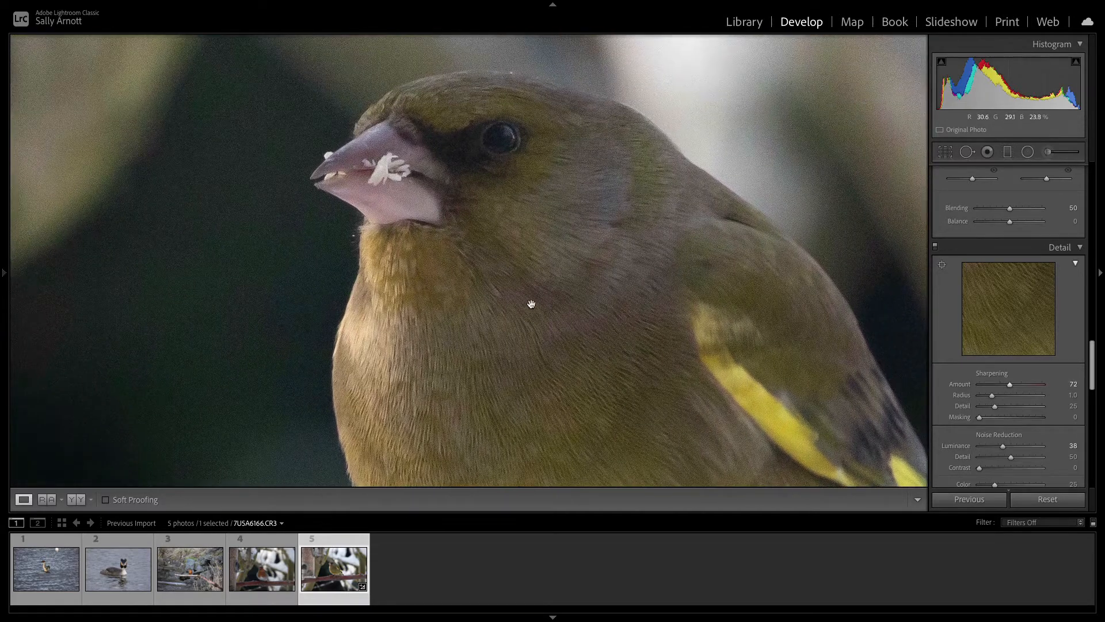
Set Luminance noise reduction to 30, check the feathers up close, and show the whole photo
drag(531, 304, 500, 286)
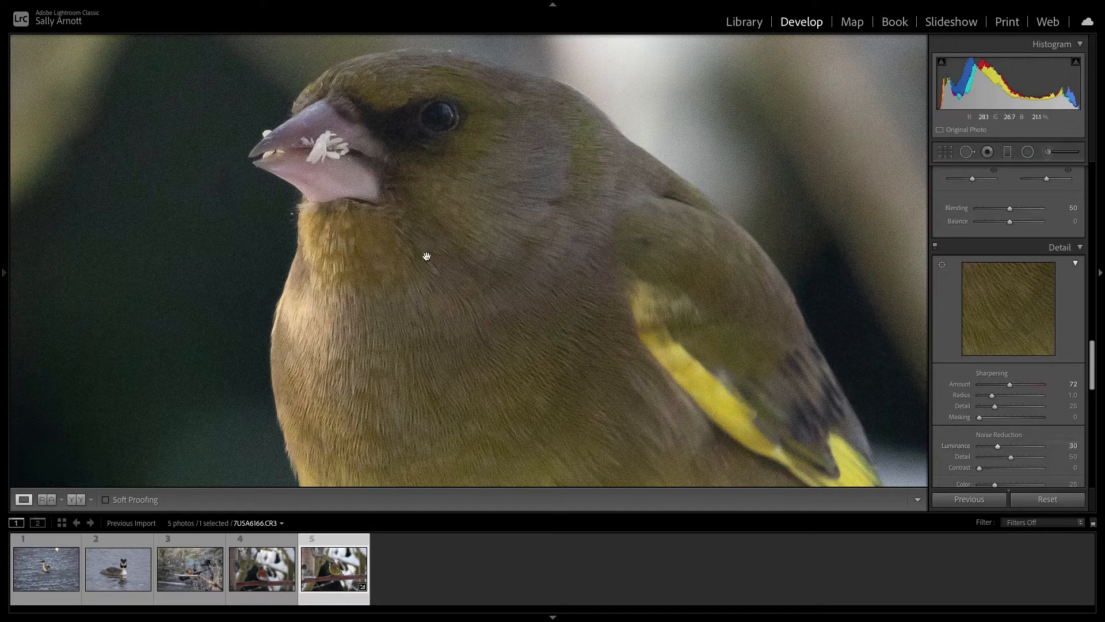
mouse_move(429, 237)
mouse_down()
mouse_move(434, 296)
mouse_move(441, 238)
mouse_up()
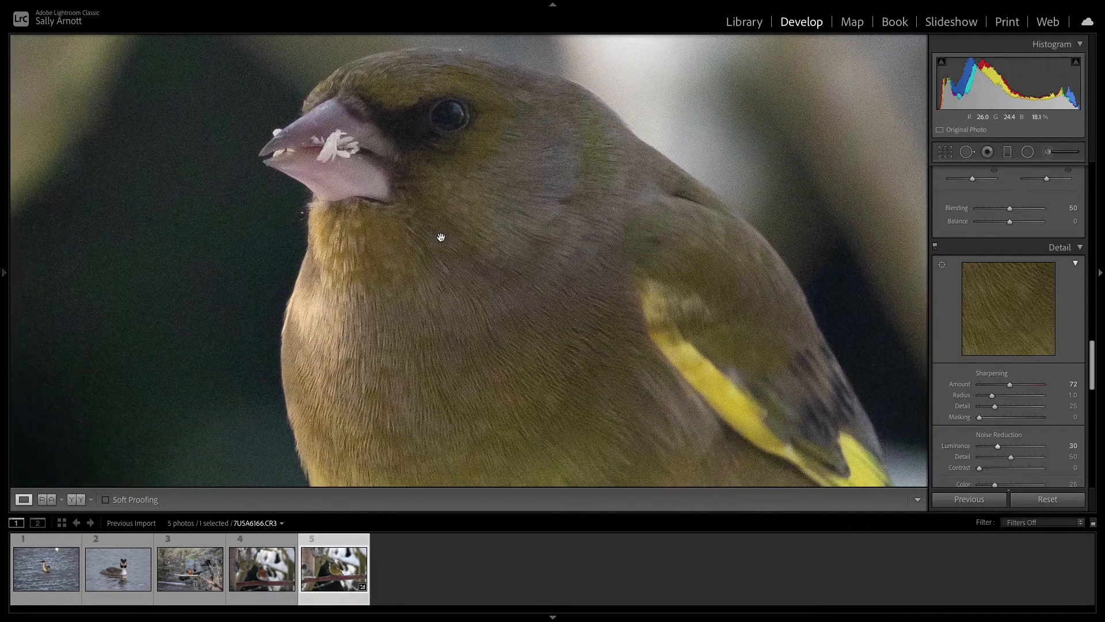
click(441, 237)
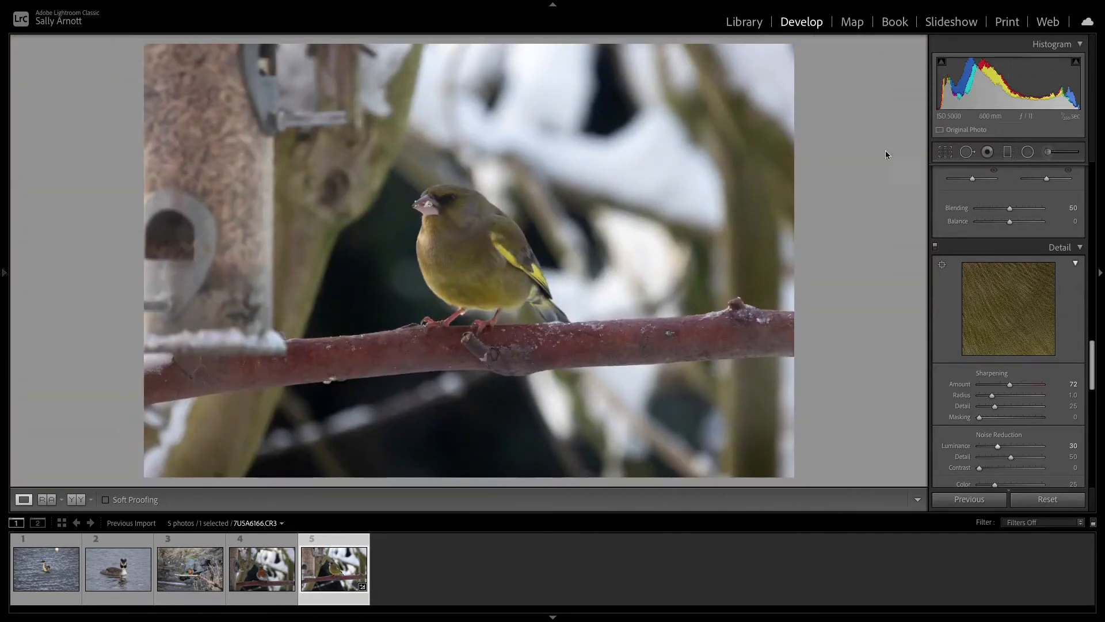
Crop the photo tightly around the bird and its perch, refining the frame's side and upper edges without keeping the original aspect ratio
click(944, 152)
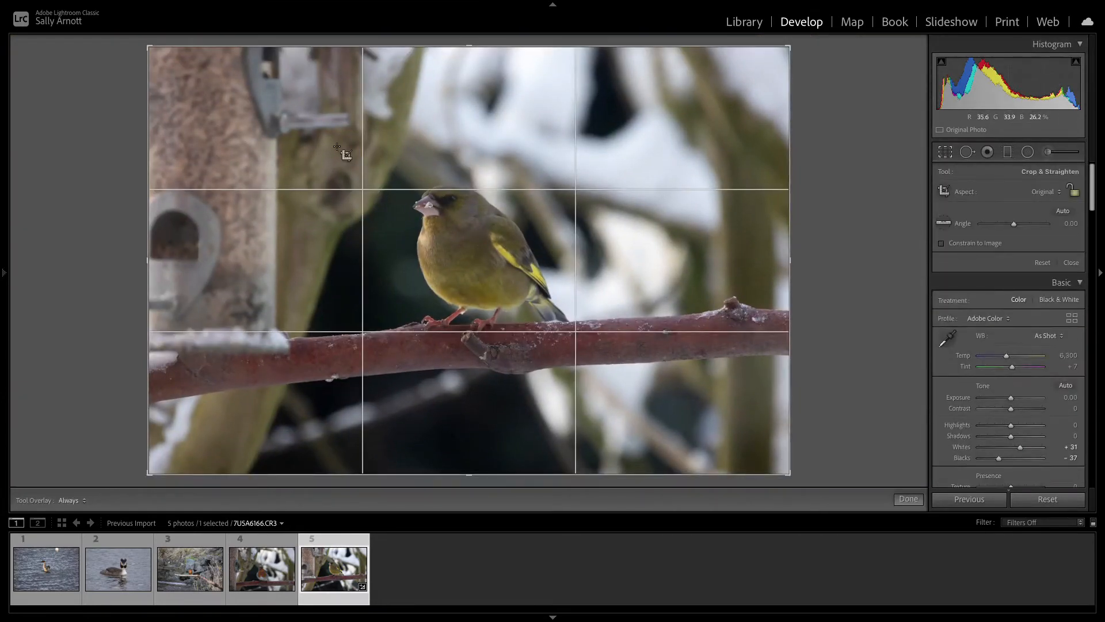
drag(310, 146, 631, 346)
drag(585, 267, 609, 266)
drag(309, 258, 331, 258)
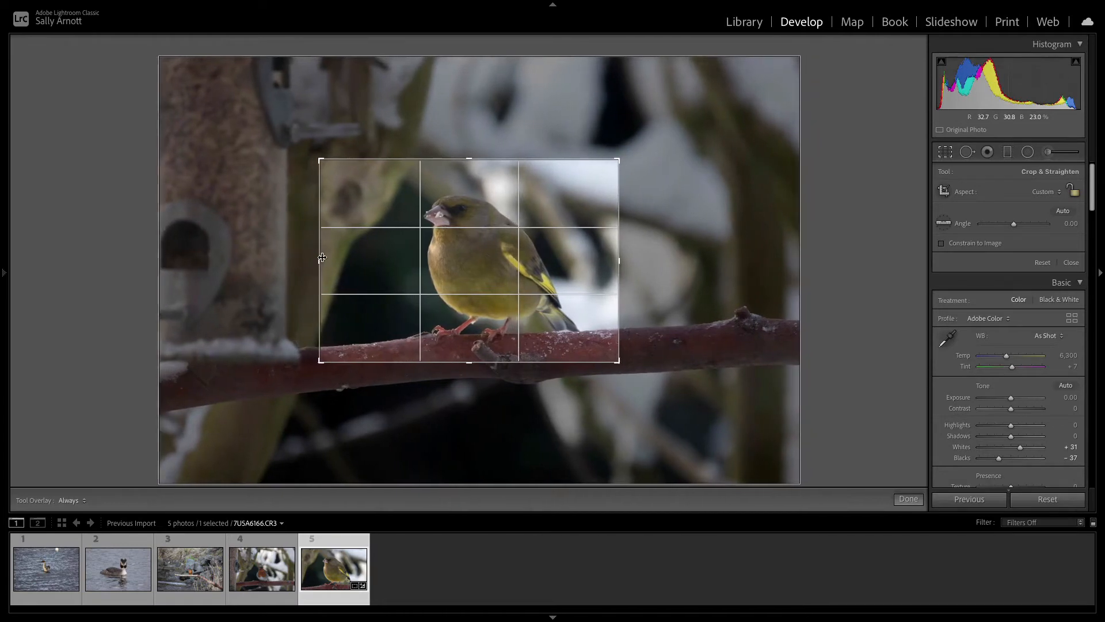
drag(470, 158, 469, 152)
drag(619, 256, 612, 256)
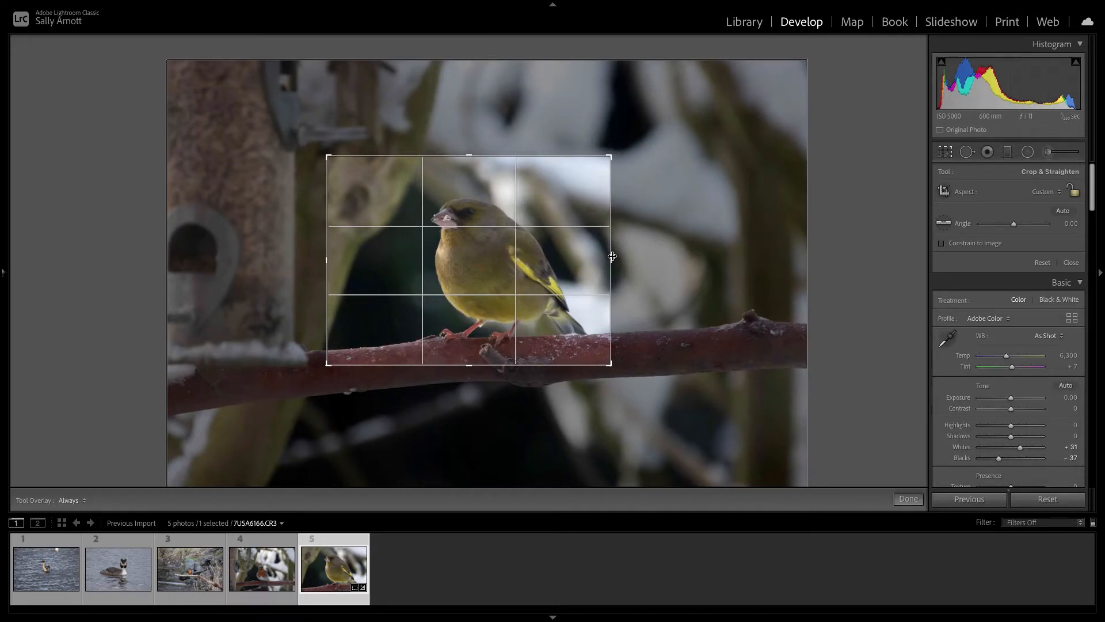
drag(471, 154, 471, 151)
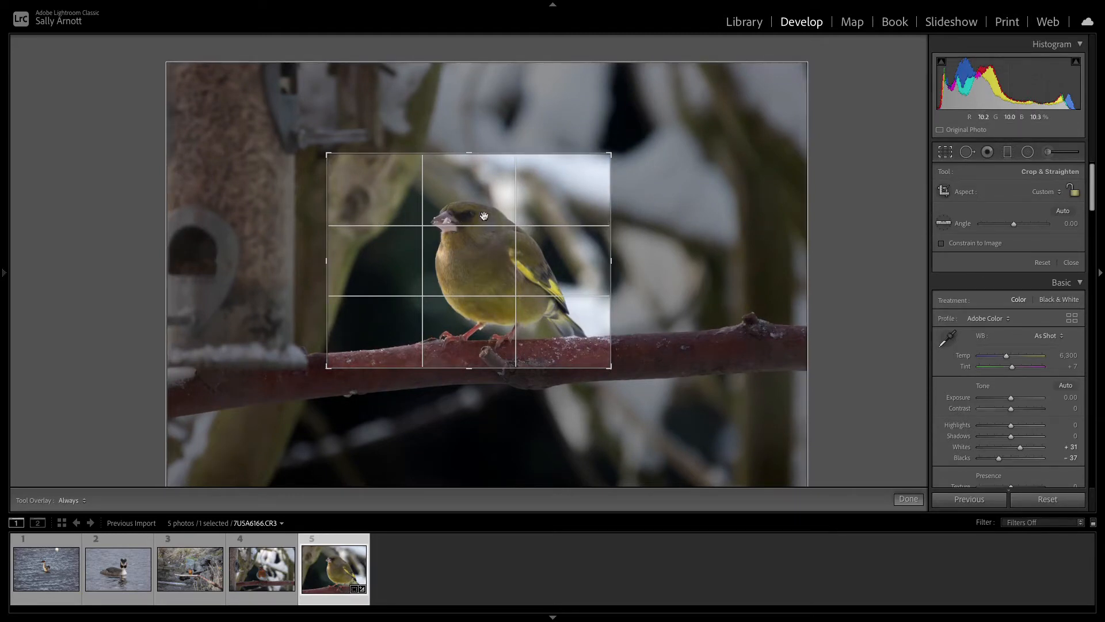
Reposition the bird within the crop frame, trying it nearer the left edge, and rotate the photo to an angle of -0.92
drag(500, 255, 503, 253)
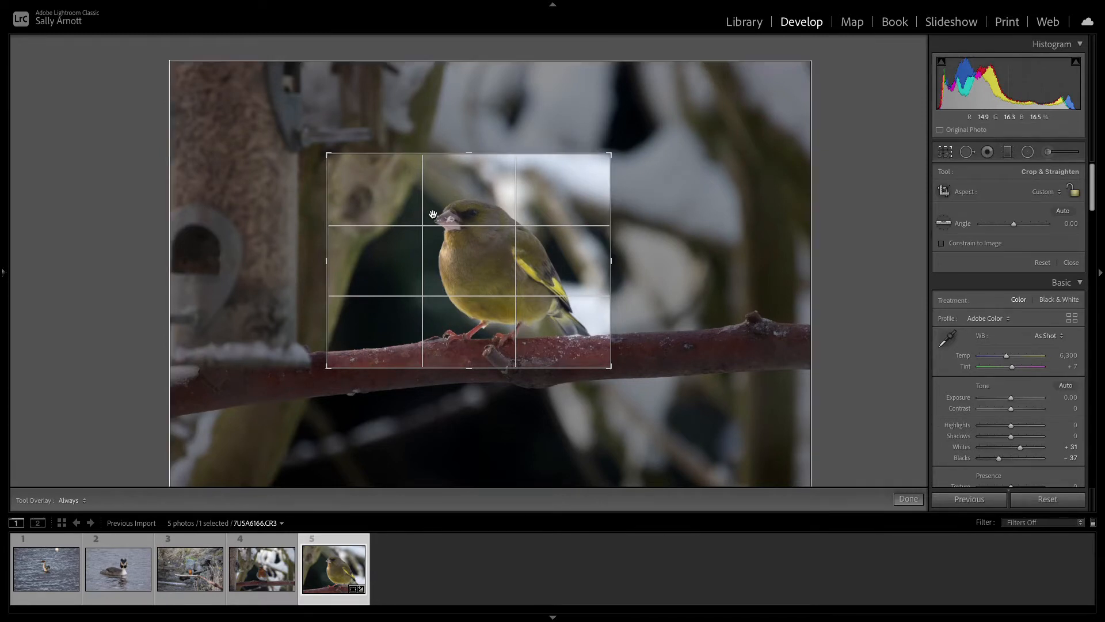
drag(467, 224, 380, 226)
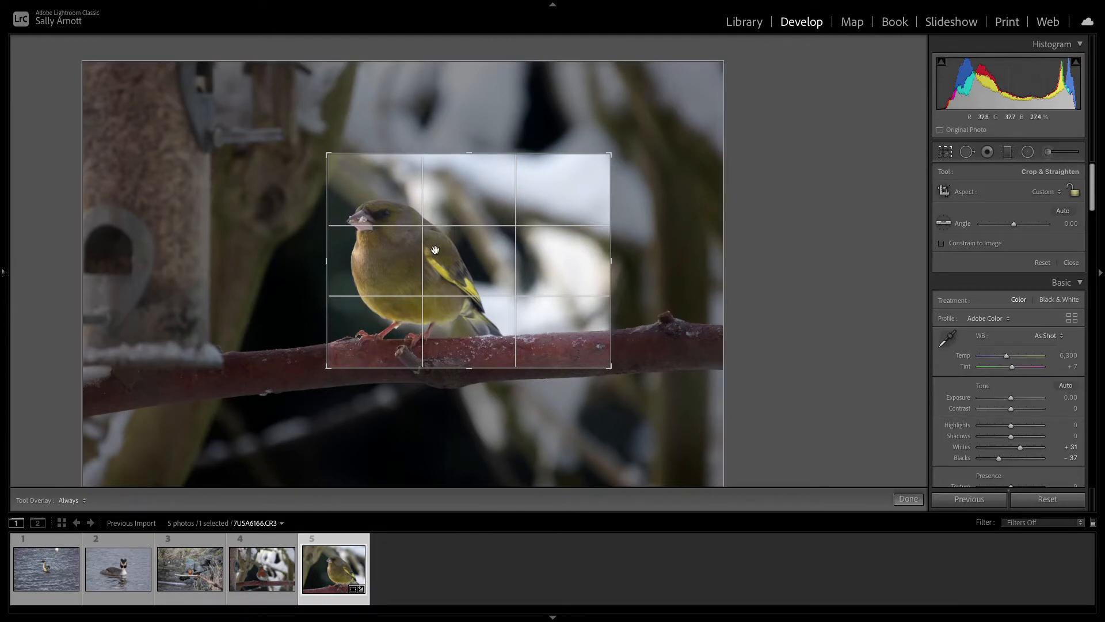
drag(434, 254, 531, 247)
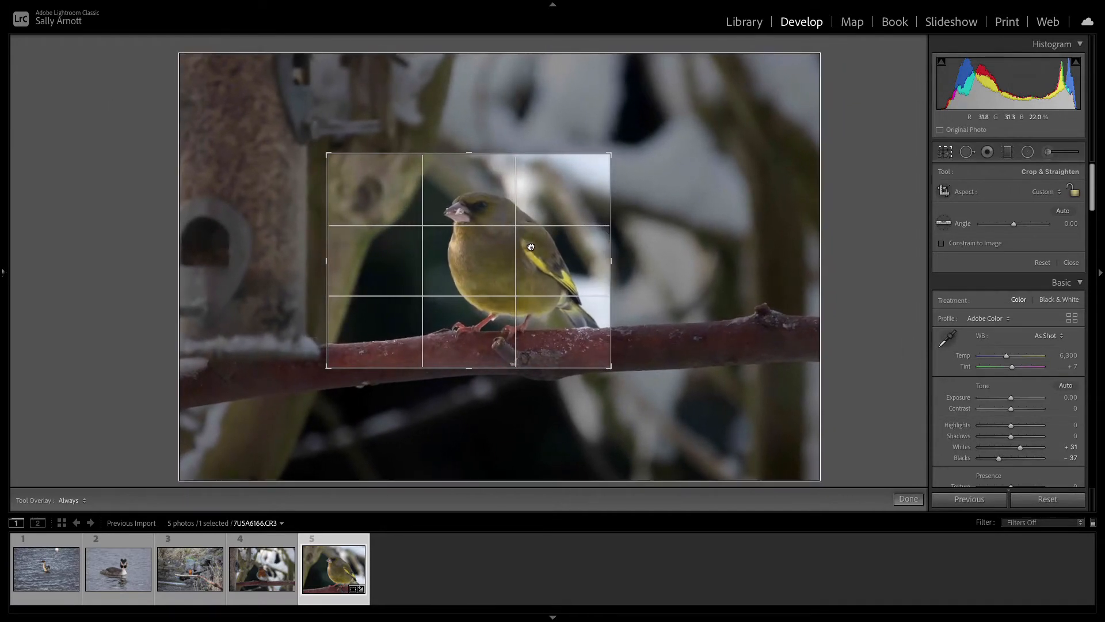
drag(667, 220, 700, 228)
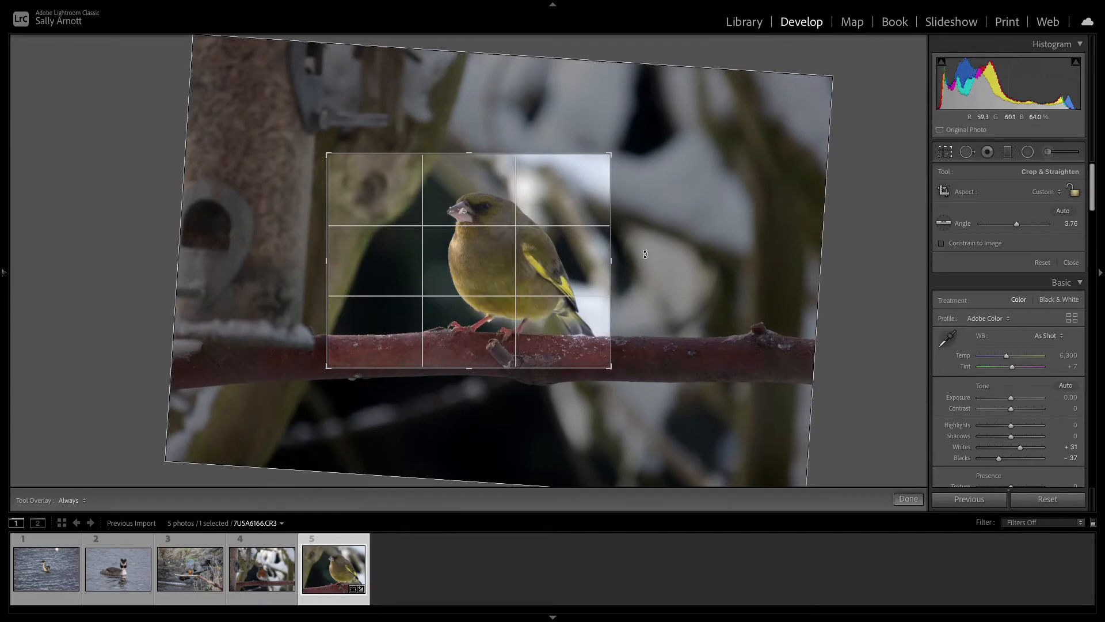
drag(645, 253, 641, 241)
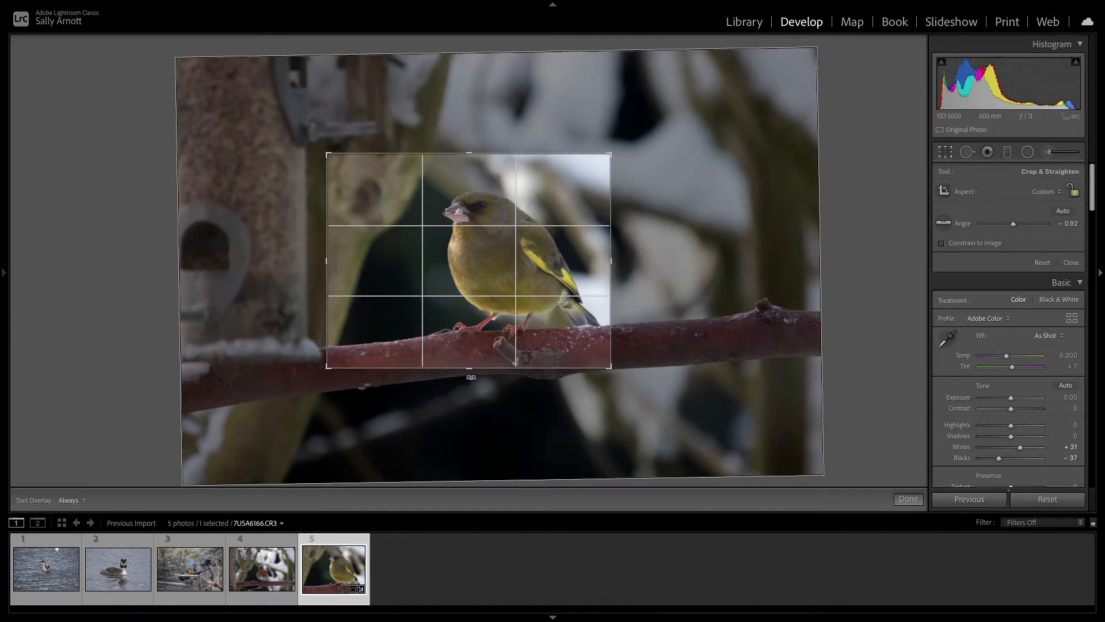
Fine-tune the height of the crop so the frame ends around the branch's lower edge, and apply the crop
drag(471, 377, 471, 406)
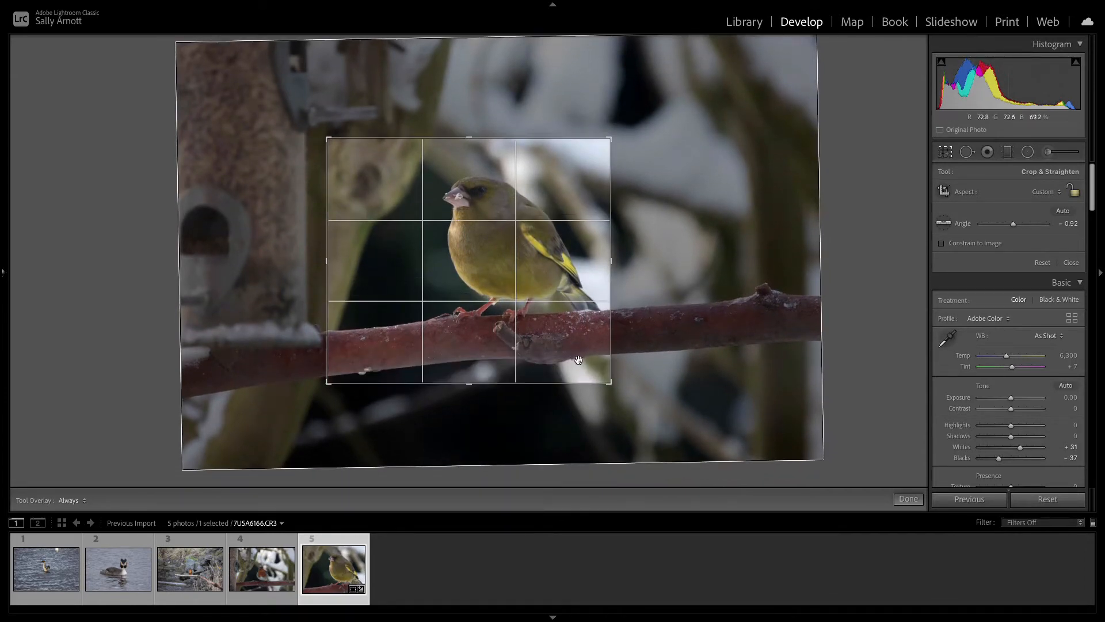
drag(478, 384, 477, 357)
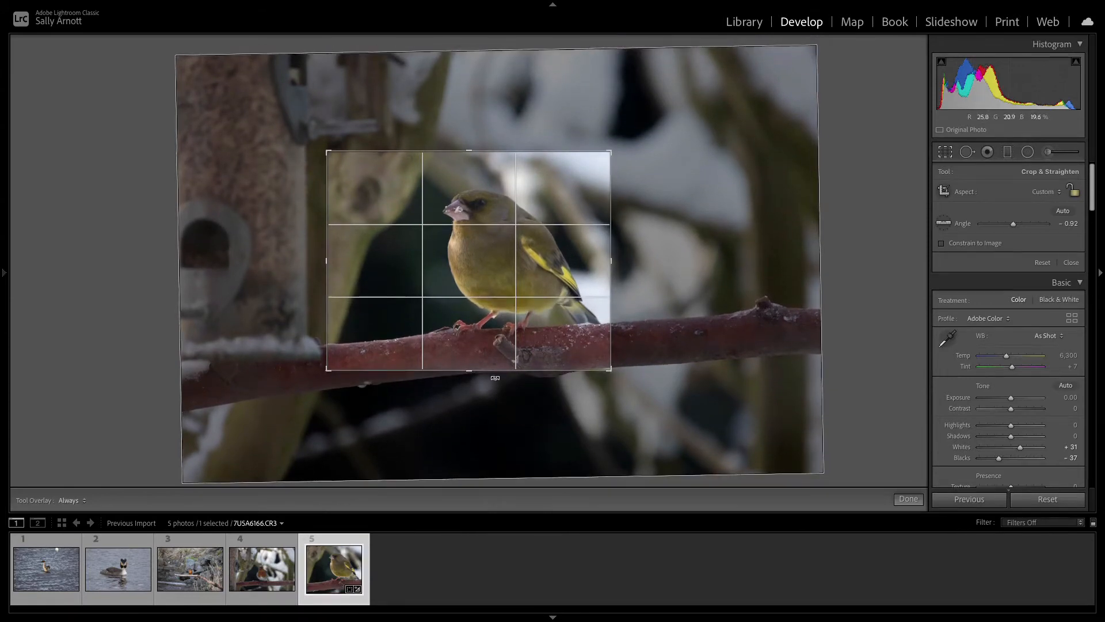
drag(472, 372, 471, 369)
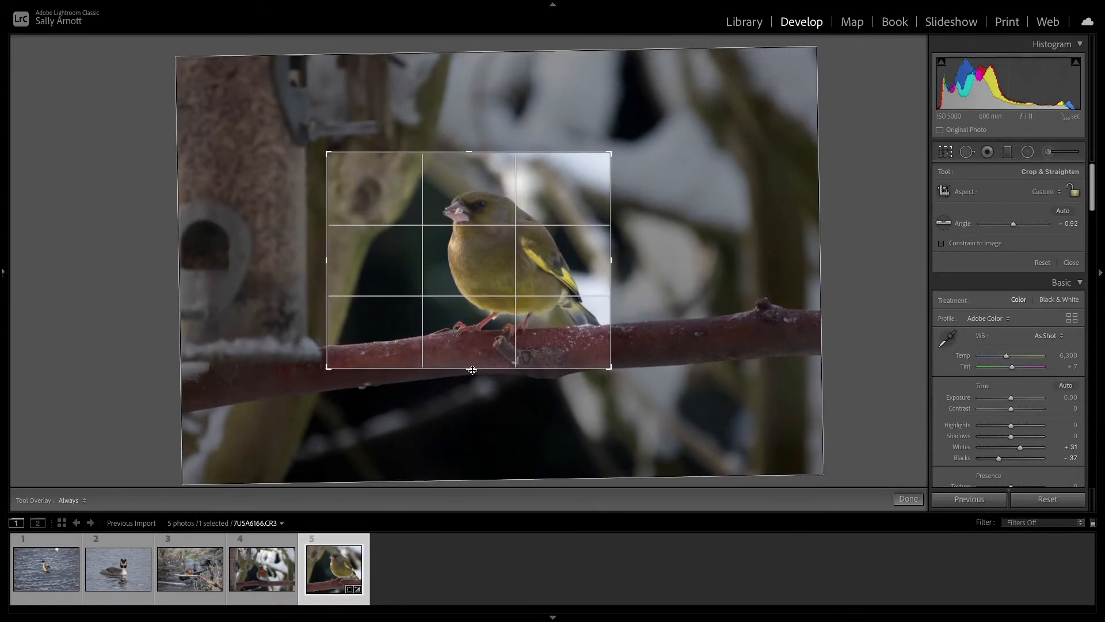
drag(476, 152, 481, 159)
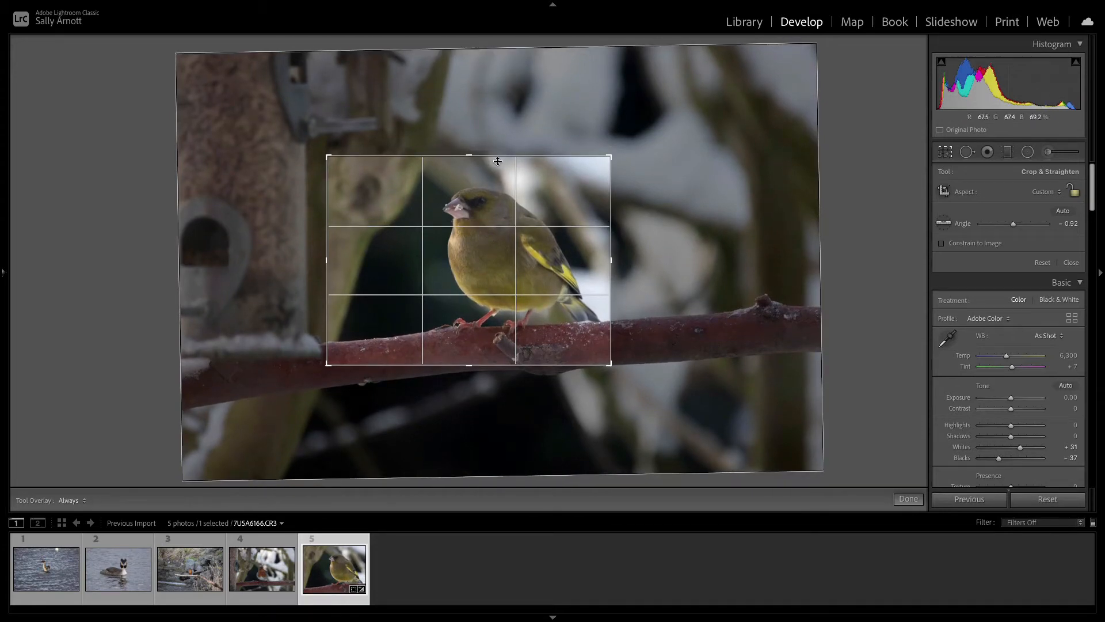
key(Return)
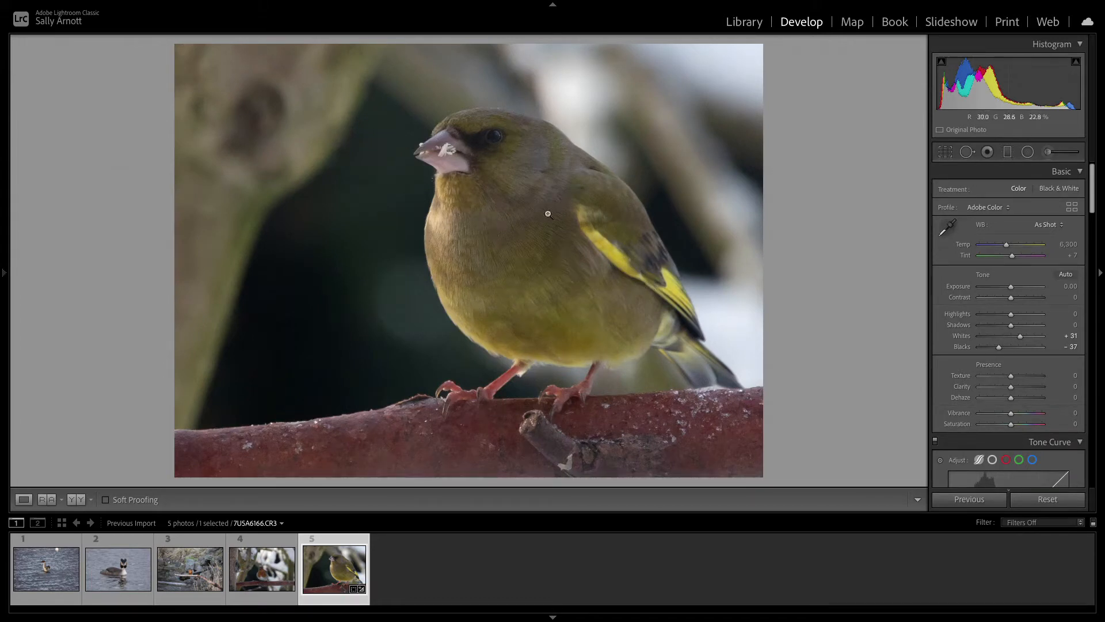
Set Whites to +54 and check the feathers on the bird's breast and head up close
drag(1020, 336, 1029, 337)
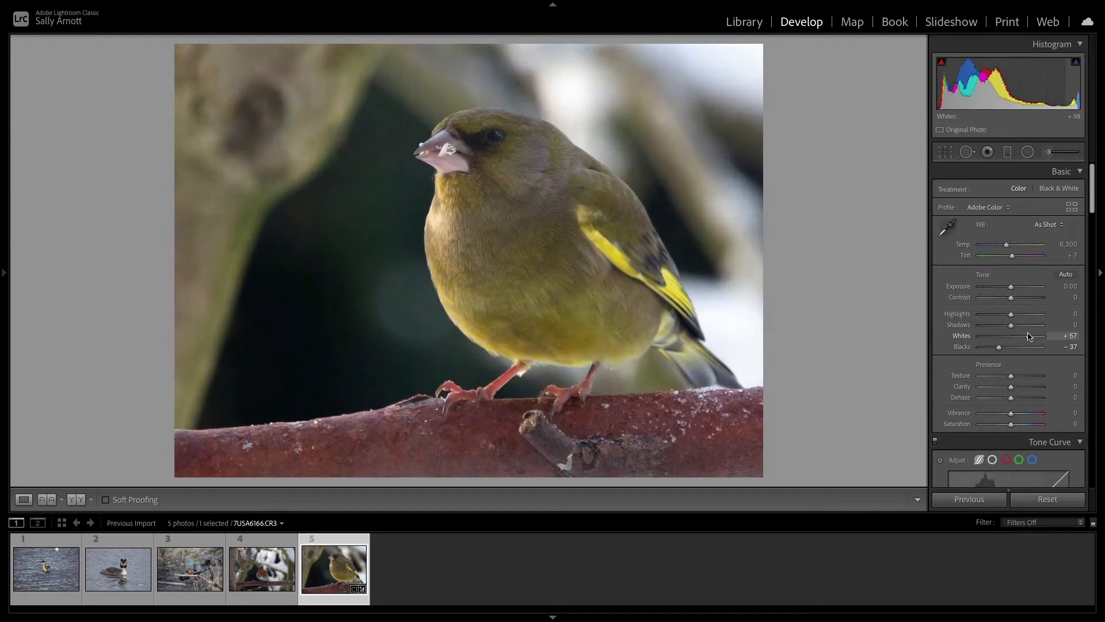
click(434, 262)
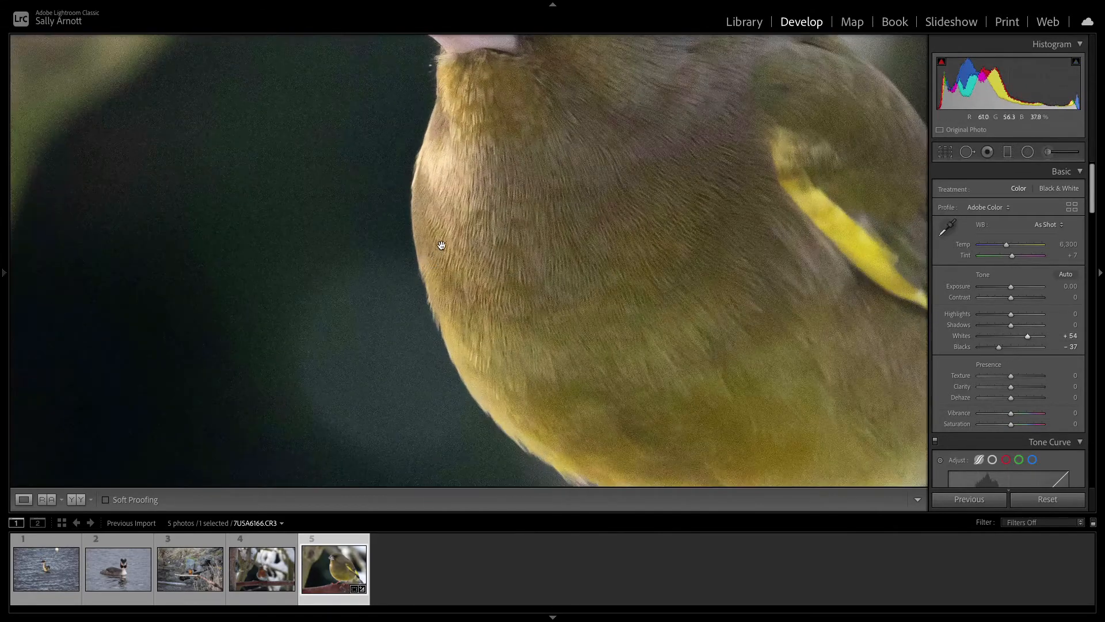
drag(481, 217, 449, 359)
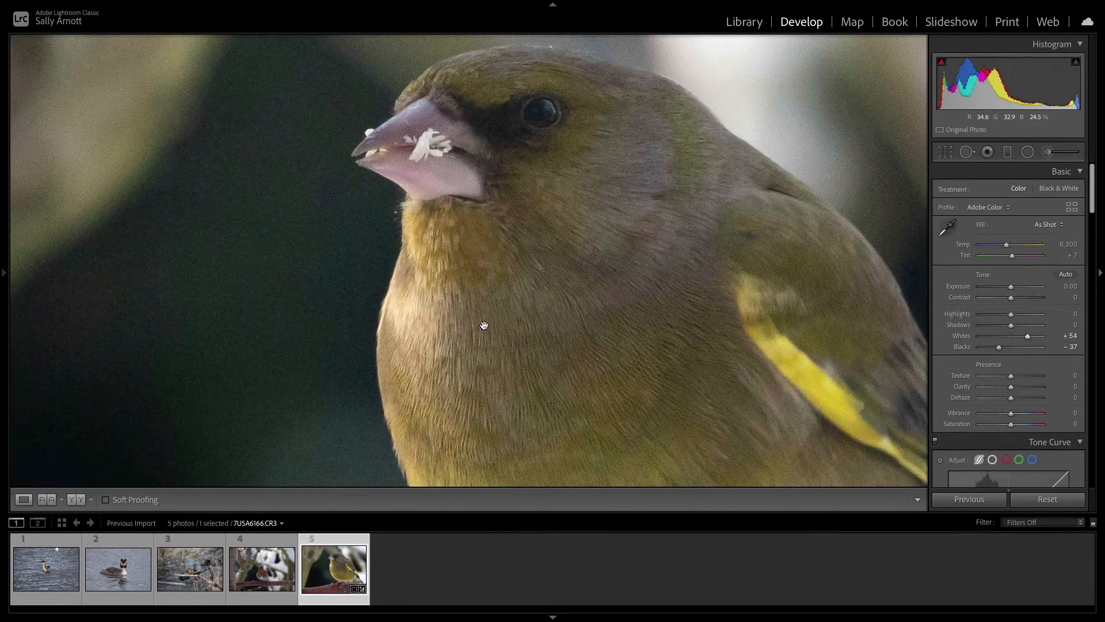
click(634, 262)
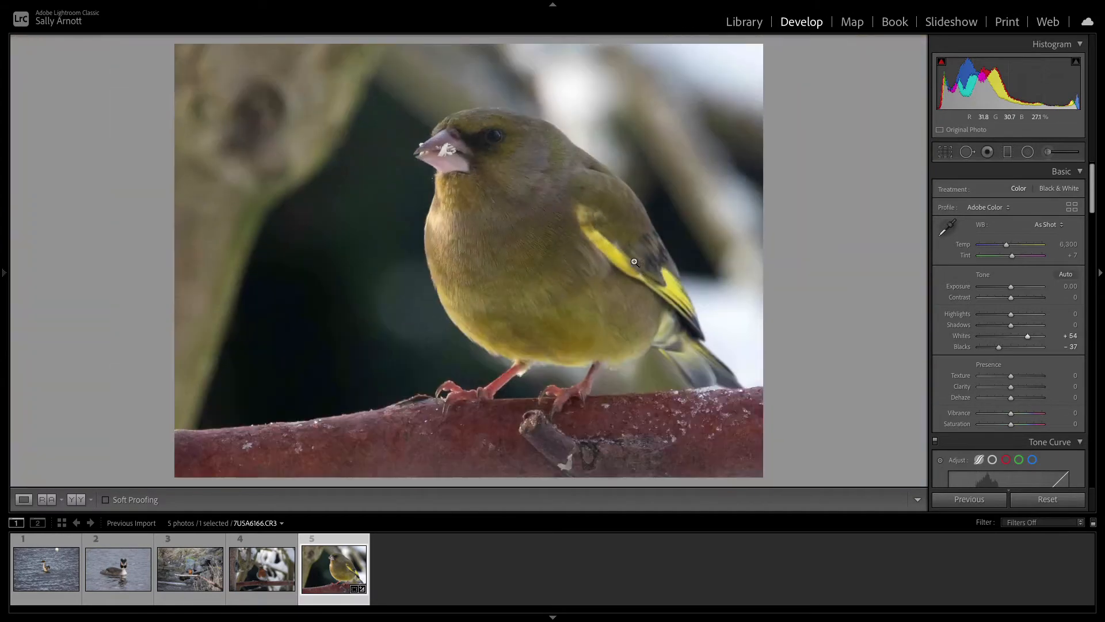
Send the cropped bird photo to Adobe Photoshop 2021 for editing and fit it to the window
right_click(491, 230)
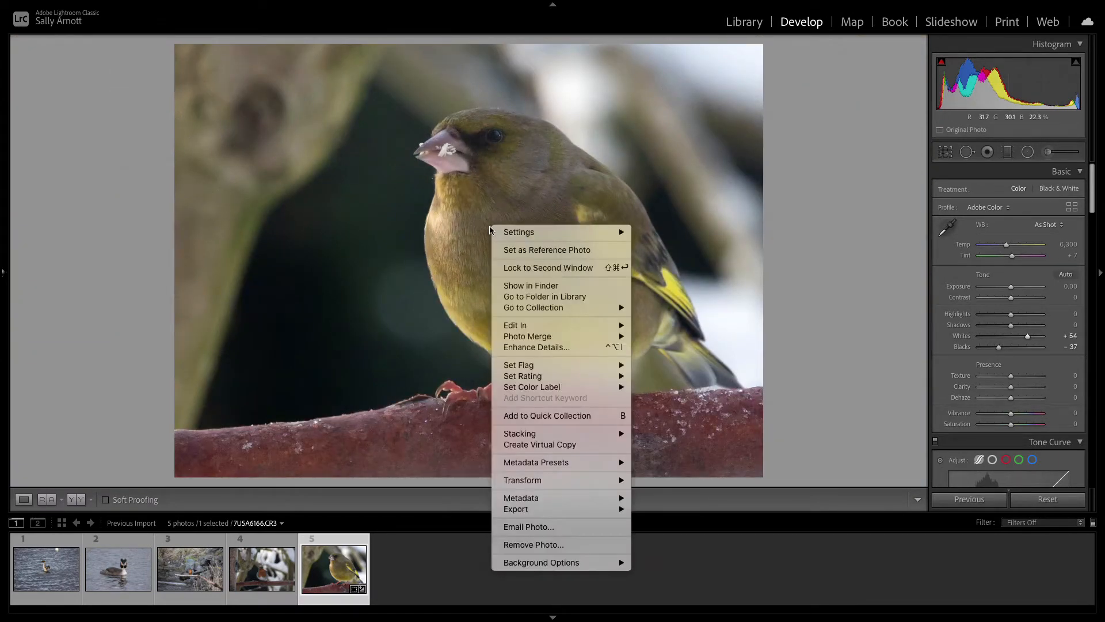
mouse_move(532, 327)
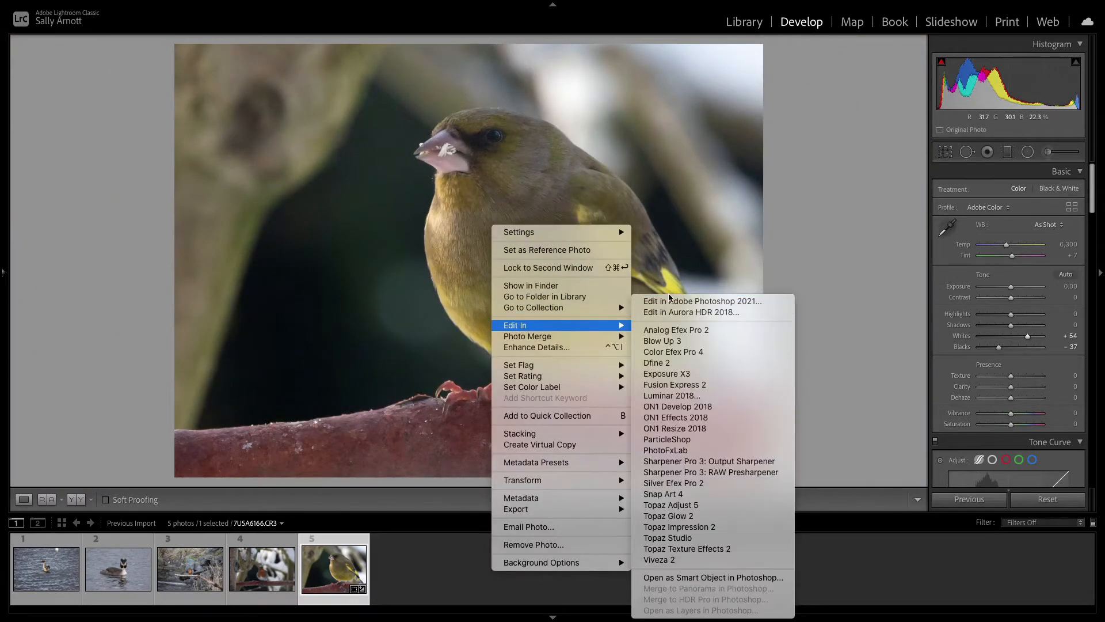
click(668, 302)
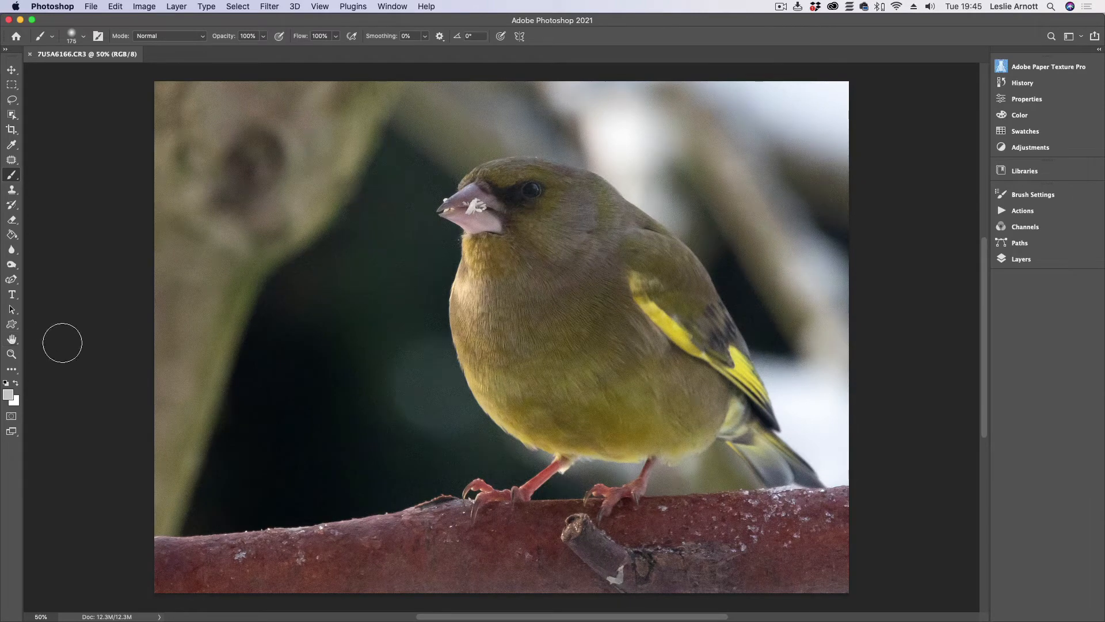
double_click(11, 341)
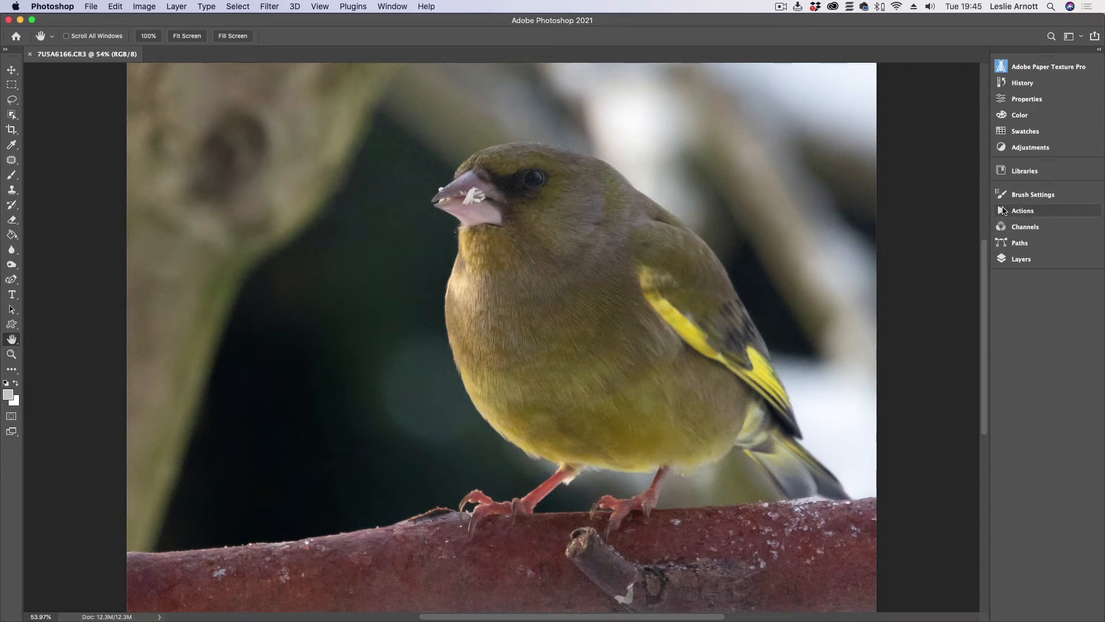
Show the available actions and expand the FS2 set to display the commands of the FS 2.0 action
click(1002, 212)
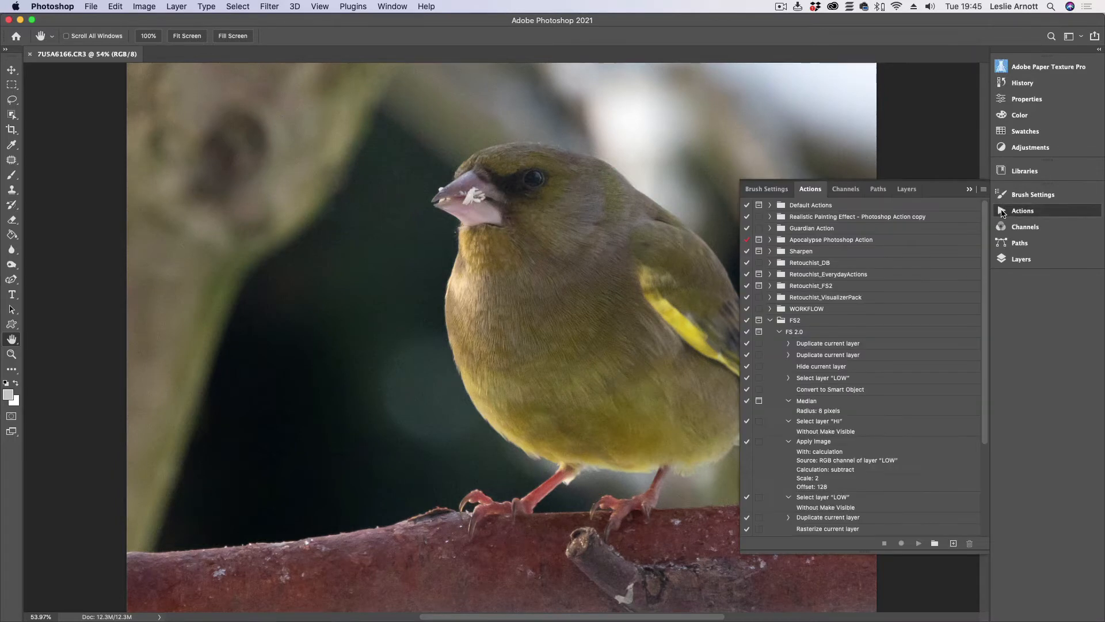
click(770, 322)
click(772, 322)
click(770, 320)
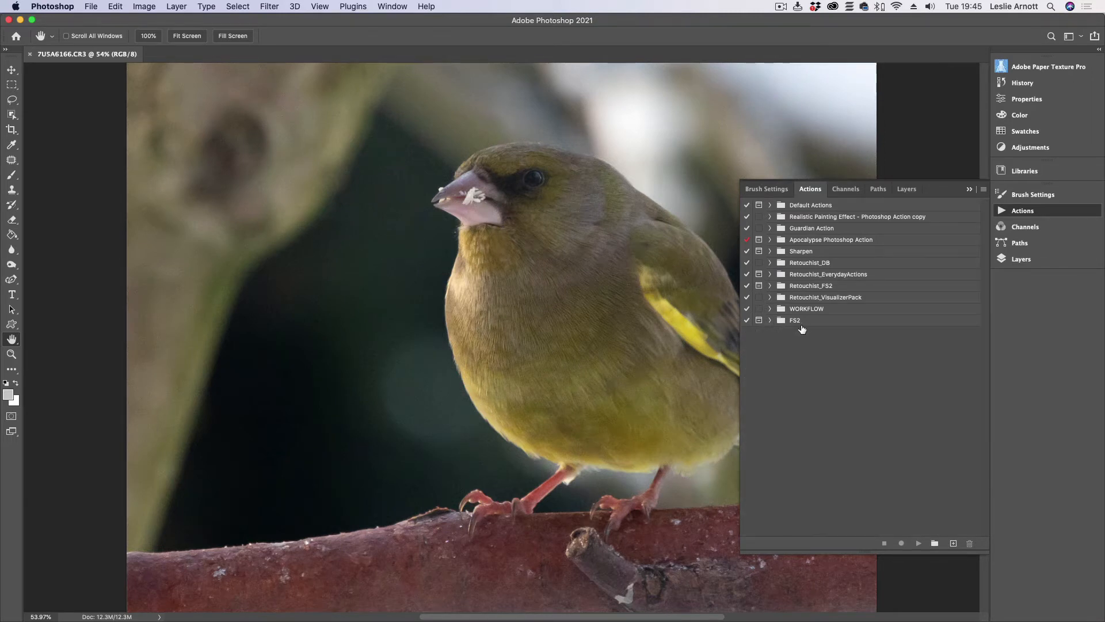
click(770, 321)
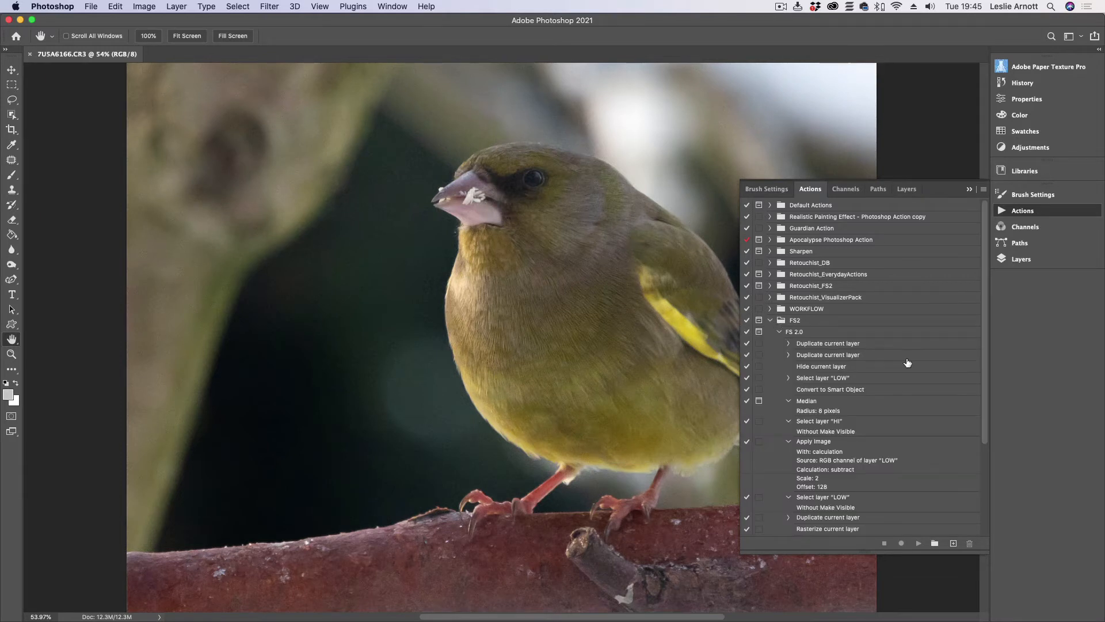
Review the commands of the FS 2.0 action, run it, and place its Median dialog clear of the bird's head and breast
click(793, 334)
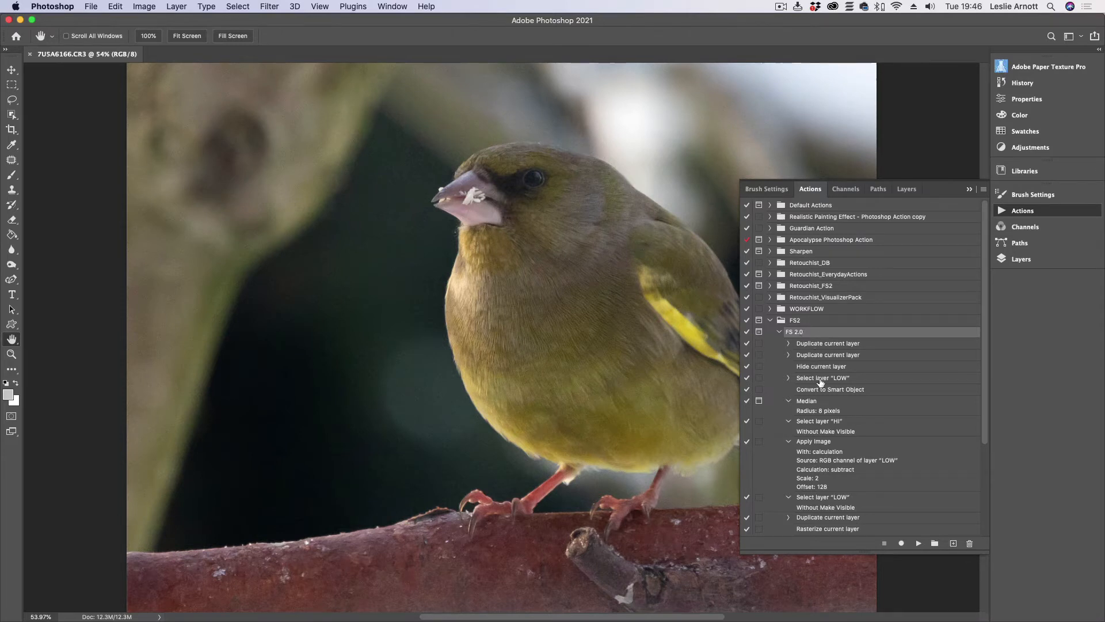
scroll(835, 433, down, 5)
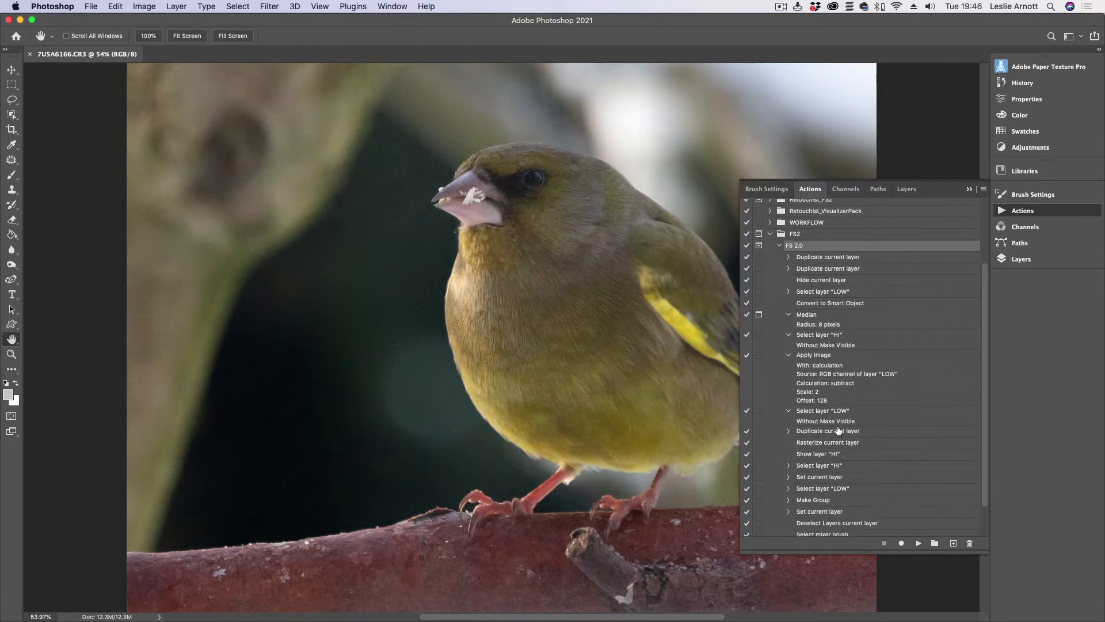
scroll(838, 429, up, 5)
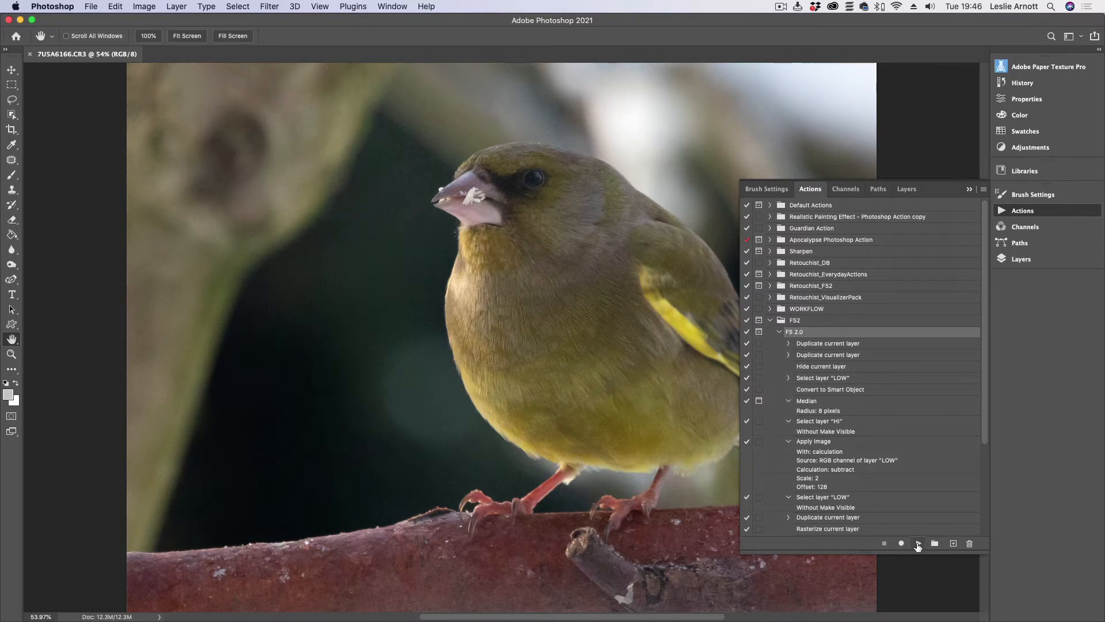
click(918, 543)
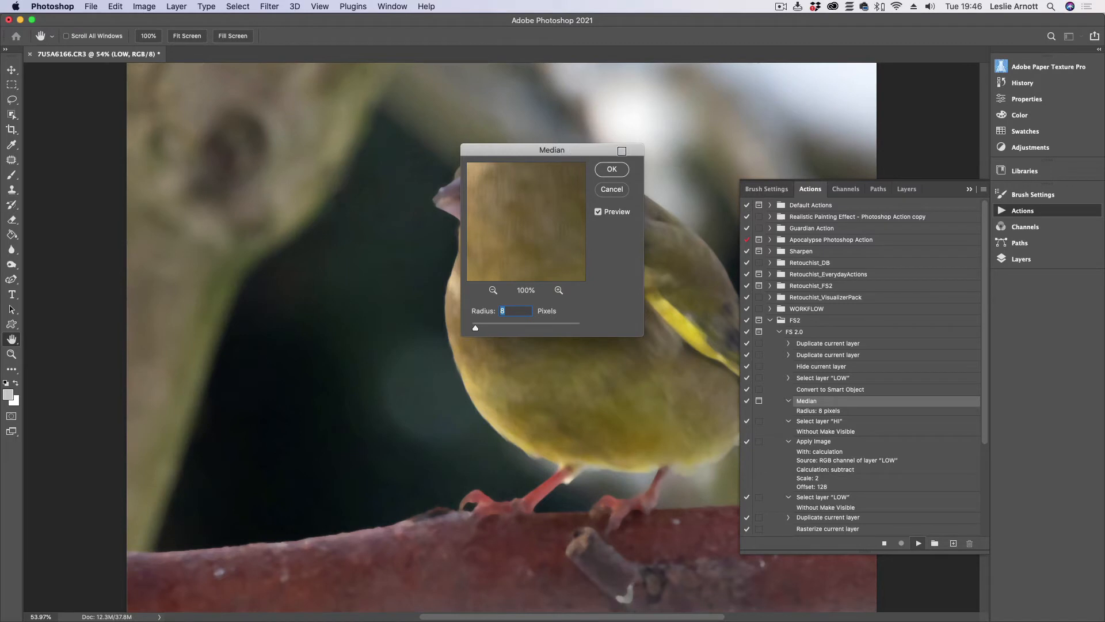
click(968, 190)
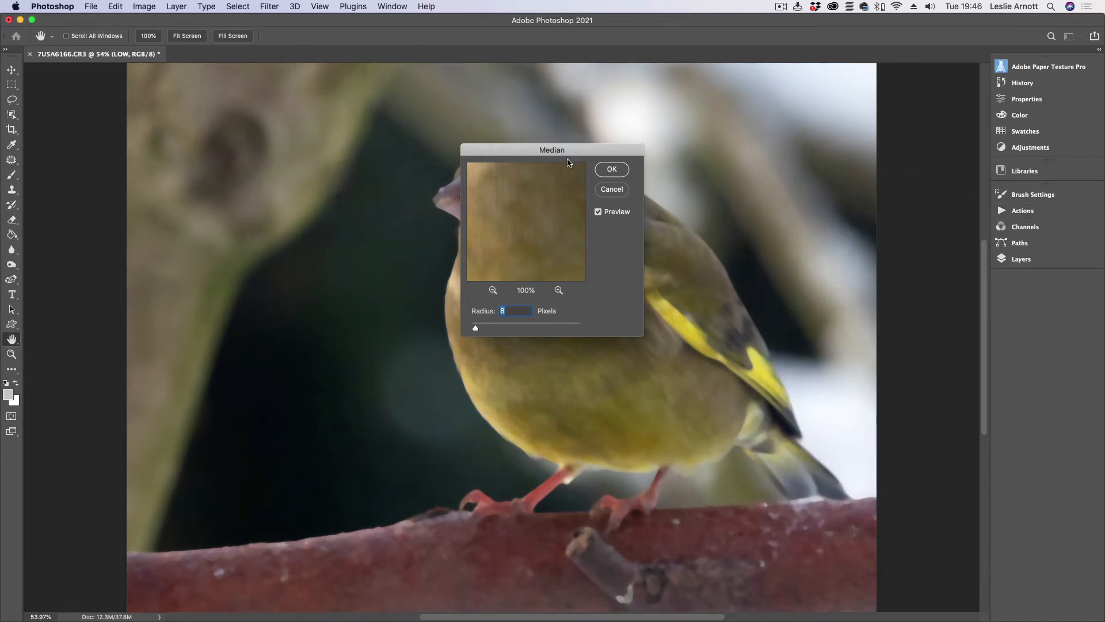
drag(568, 162, 736, 222)
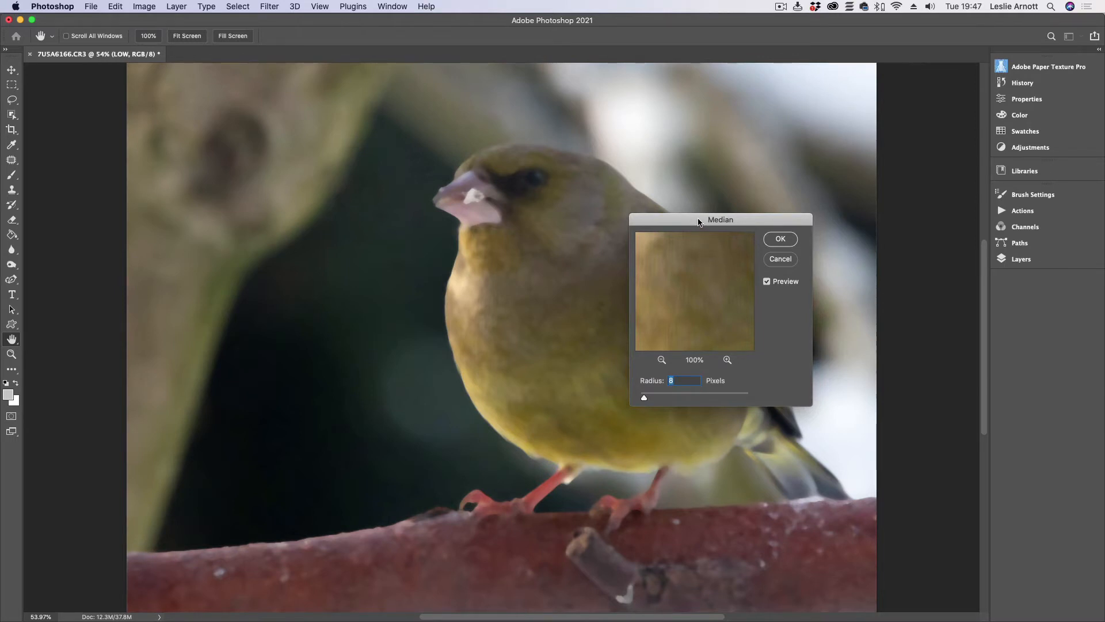
drag(698, 219, 848, 220)
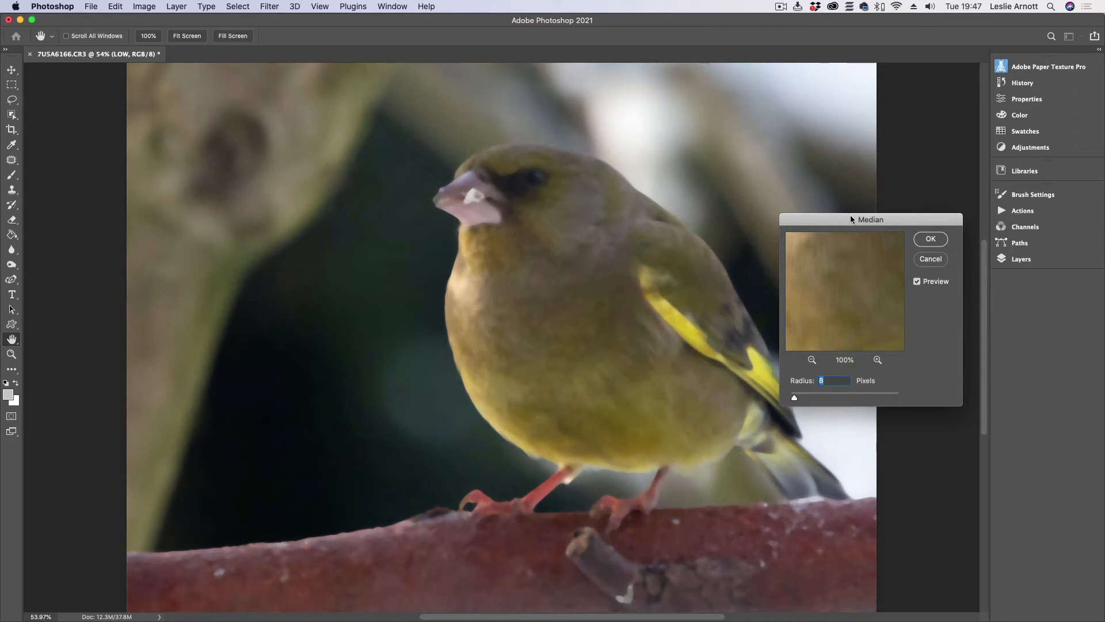
drag(857, 221, 853, 228)
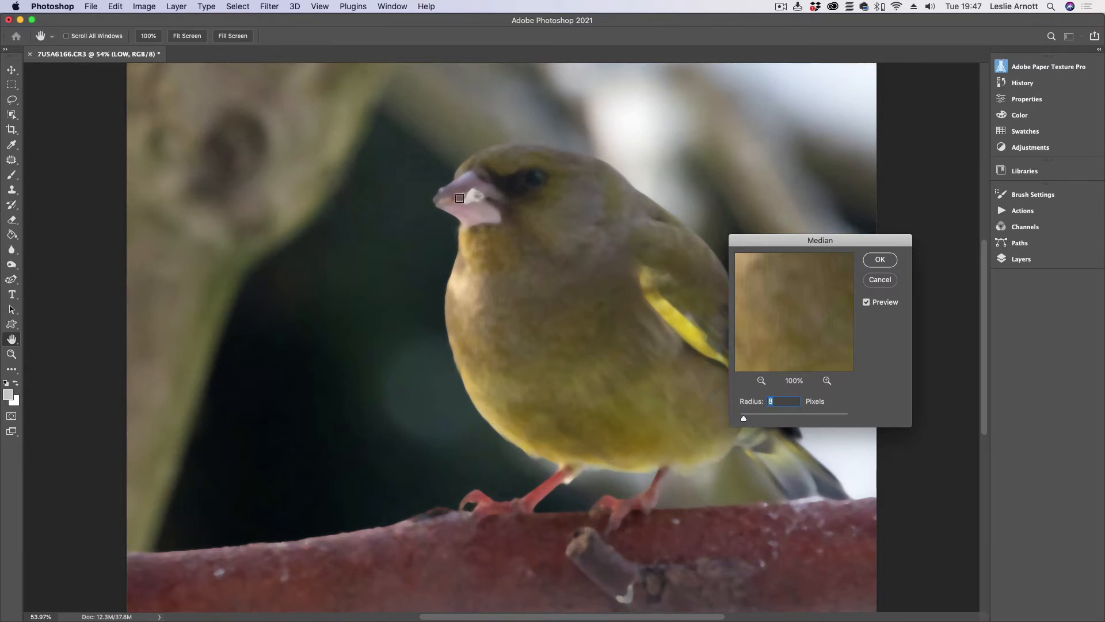
Compare Median radii of 1 and 19 pixels on the bird, then apply the filter with a radius of 8 pixels
drag(743, 419, 720, 417)
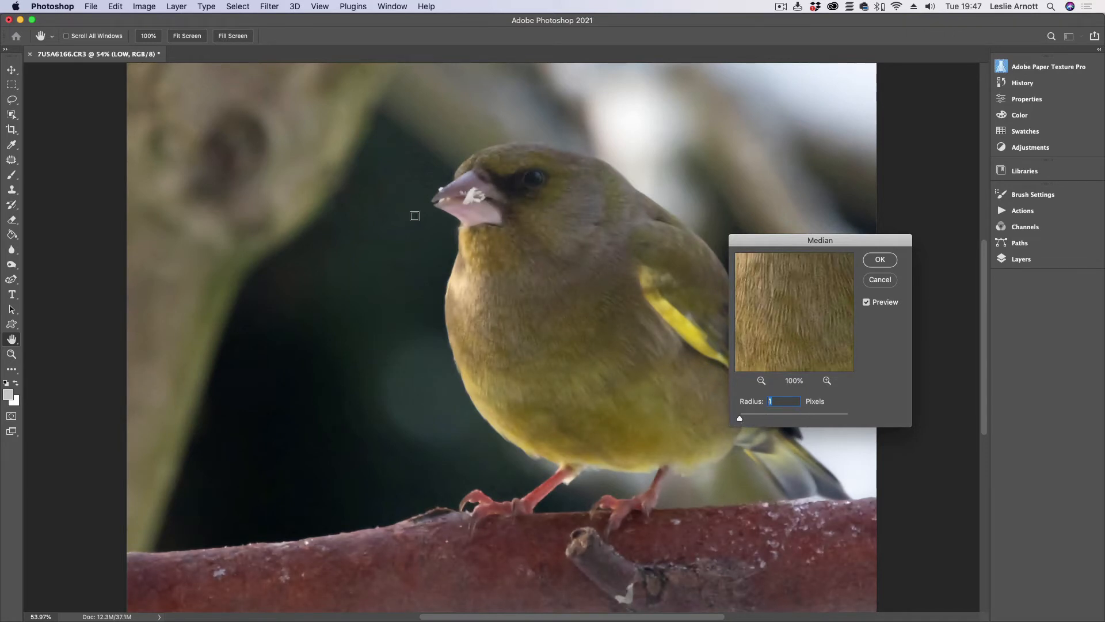
mouse_move(745, 420)
mouse_down()
mouse_move(798, 419)
mouse_move(750, 420)
mouse_up()
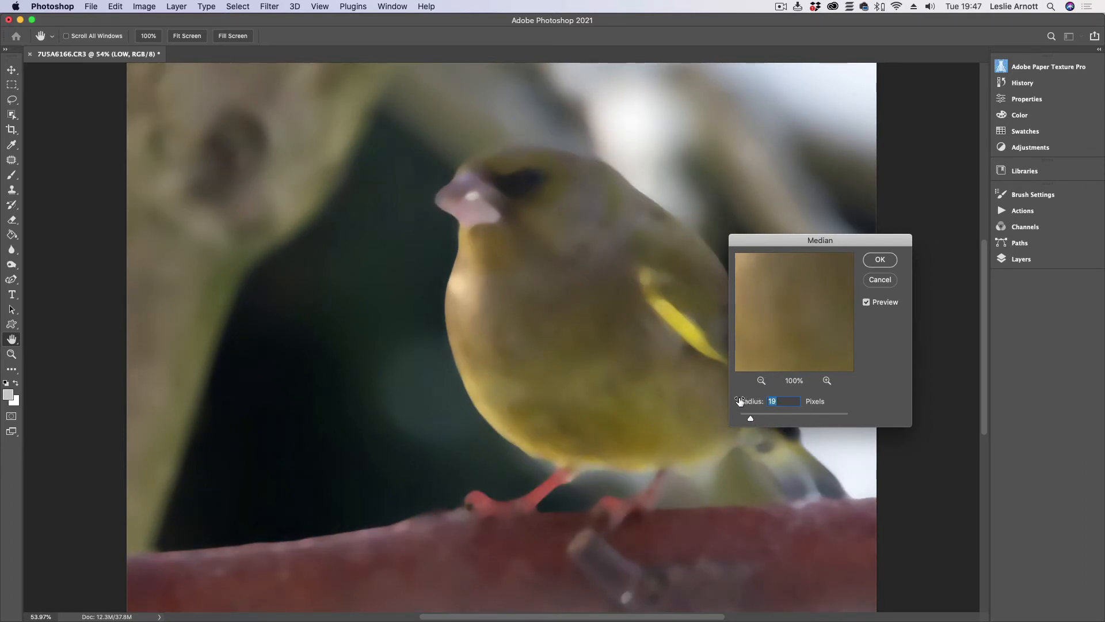
text(8)
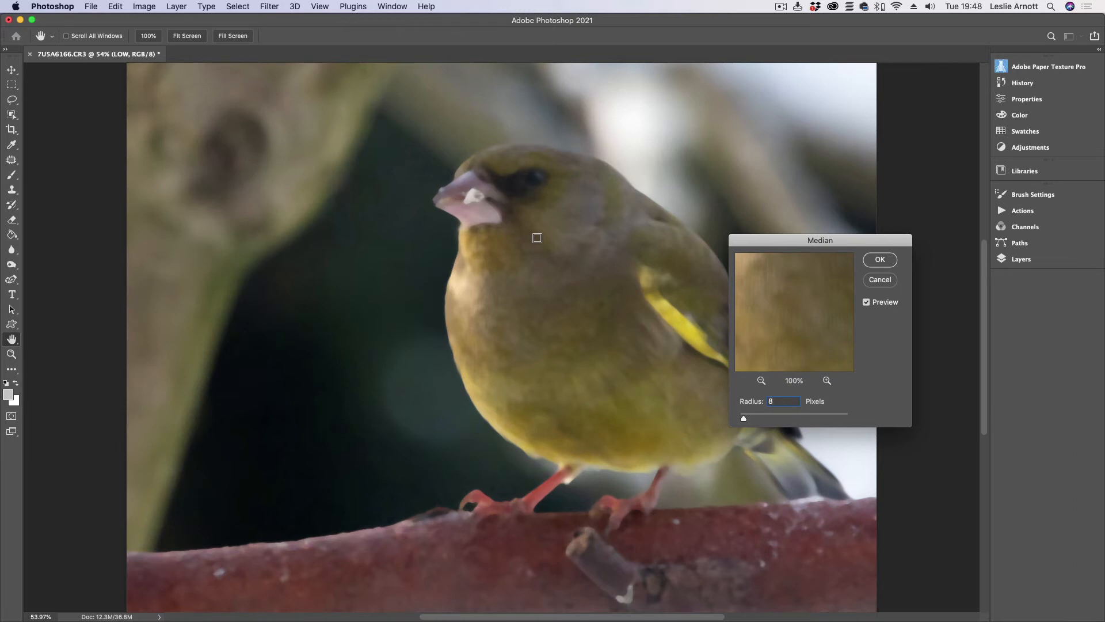
click(877, 260)
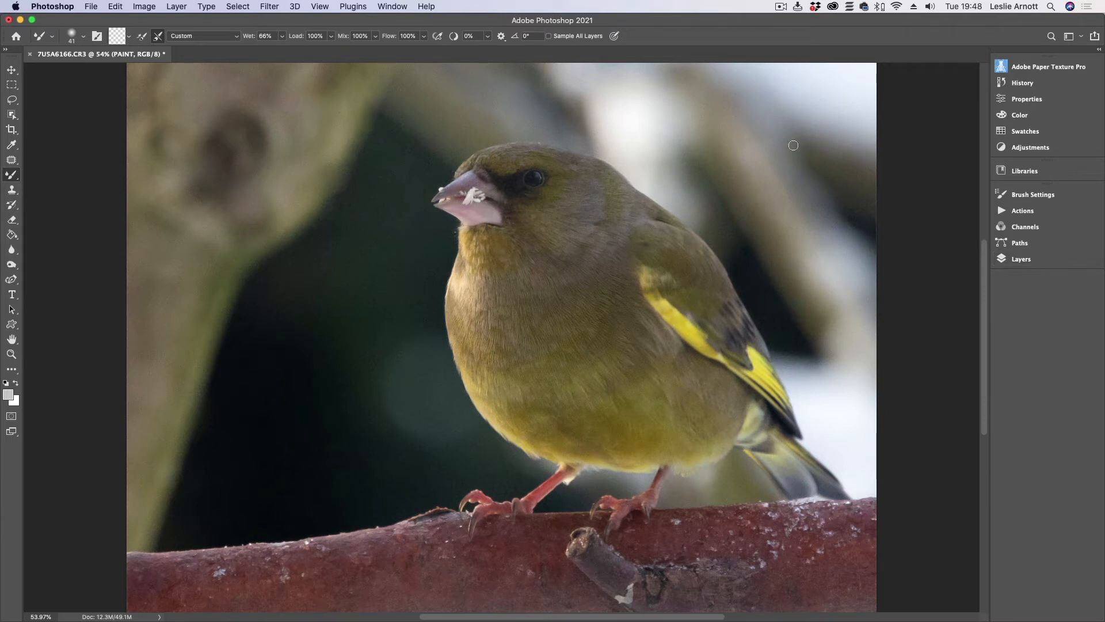
Show the layers of the FS 2.0 group and switch the HI layer off and on to compare the feather detail
click(394, 7)
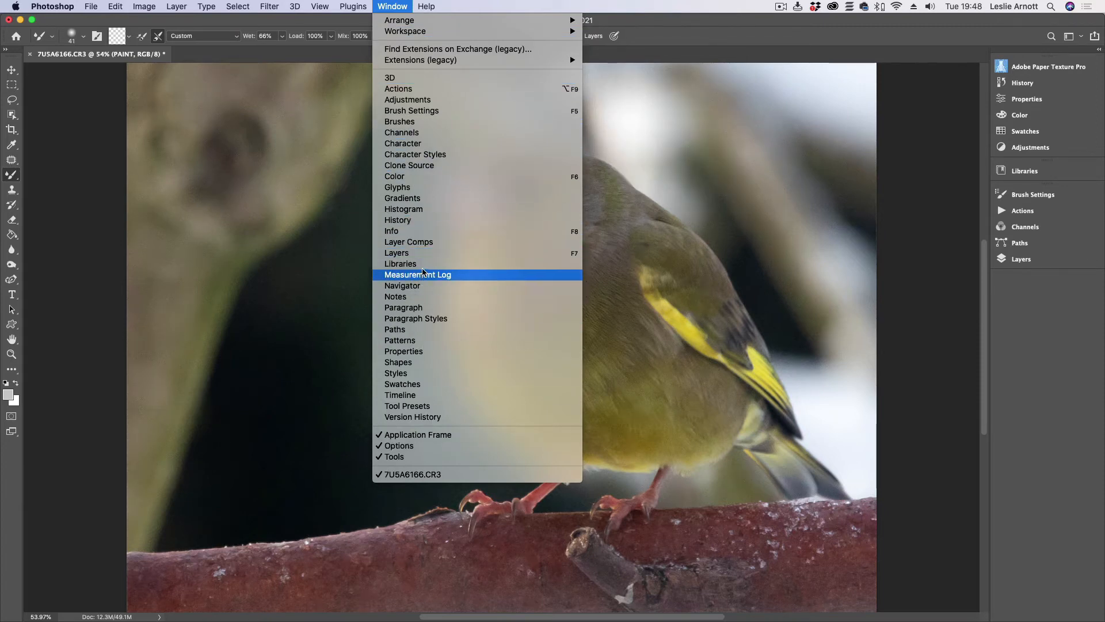
click(821, 258)
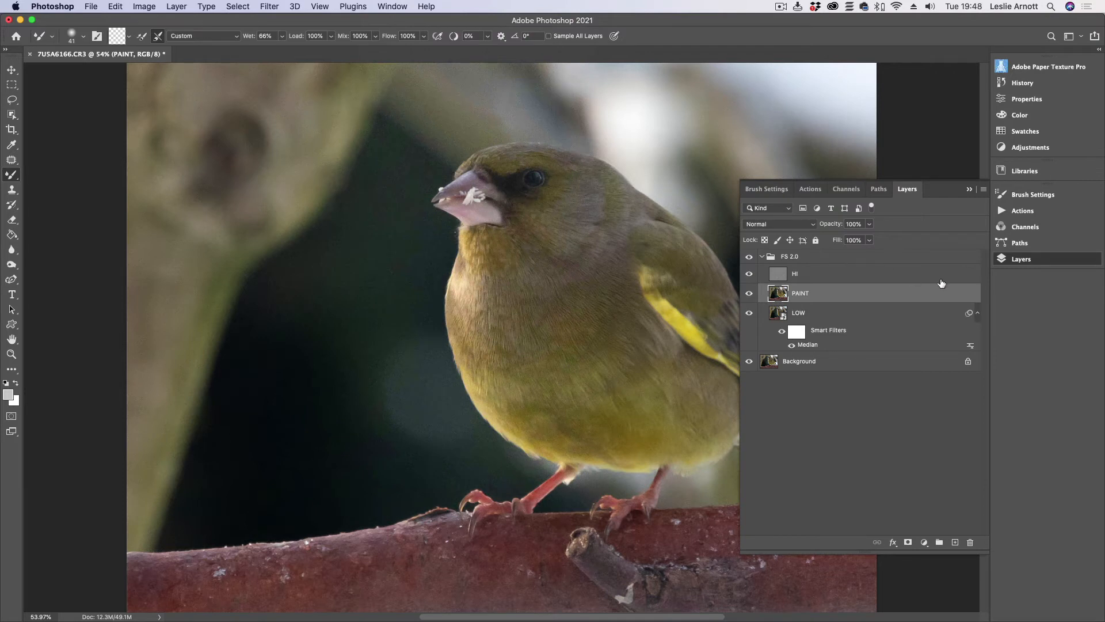
click(1018, 260)
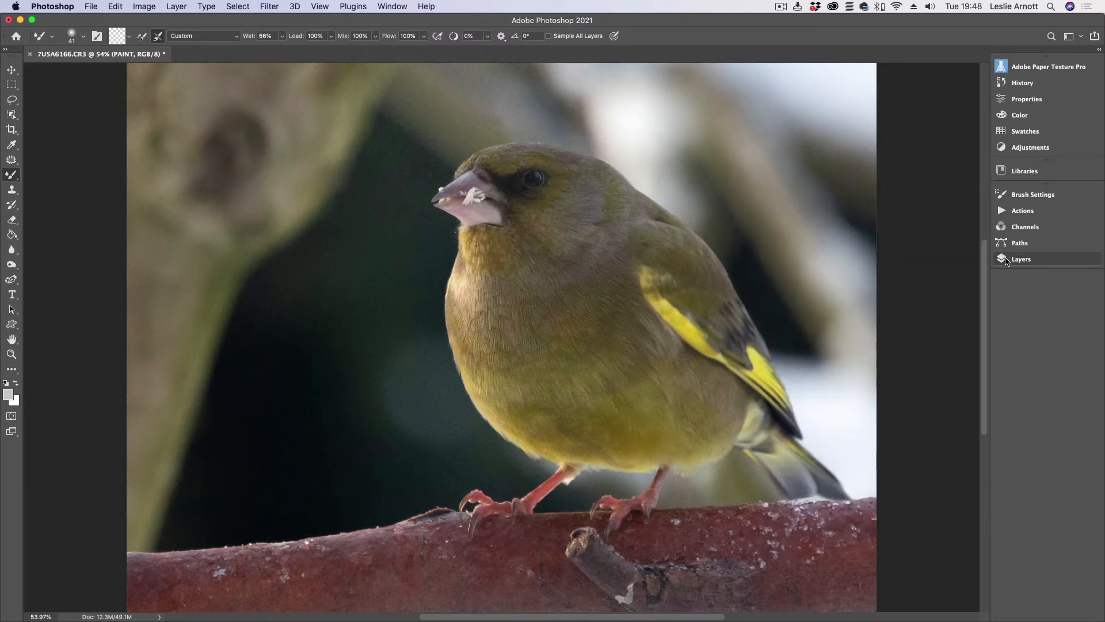
click(1010, 260)
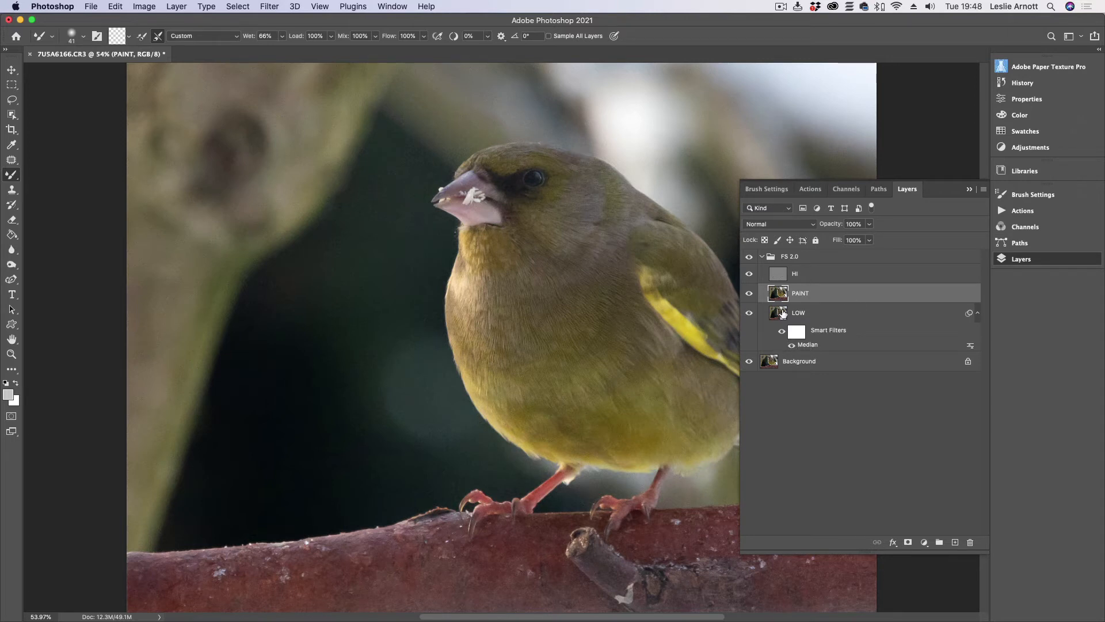
click(781, 277)
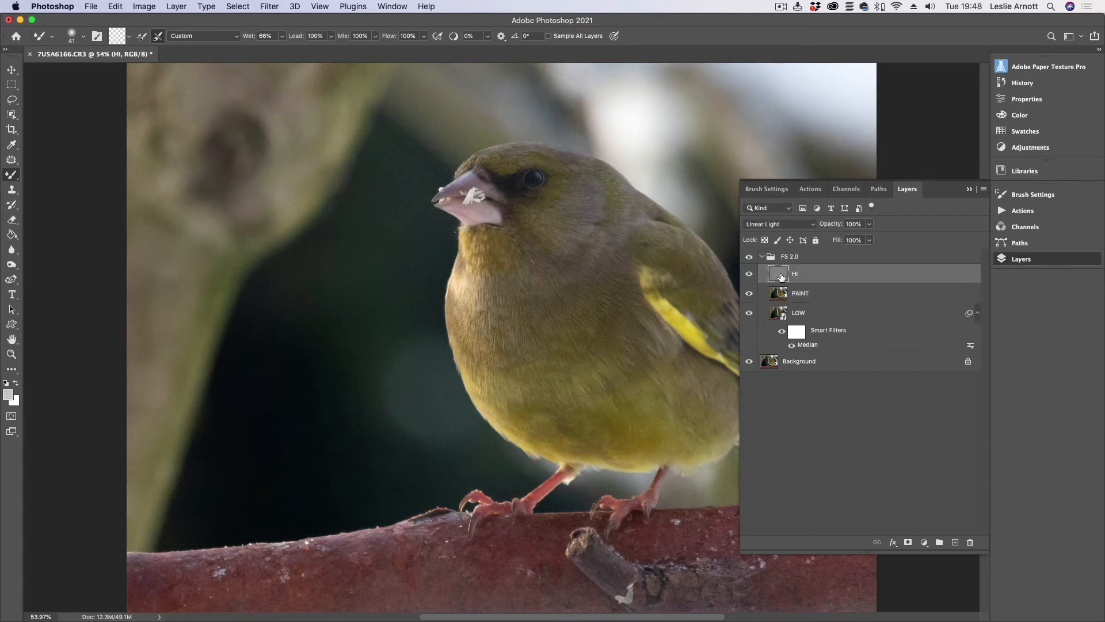
click(749, 276)
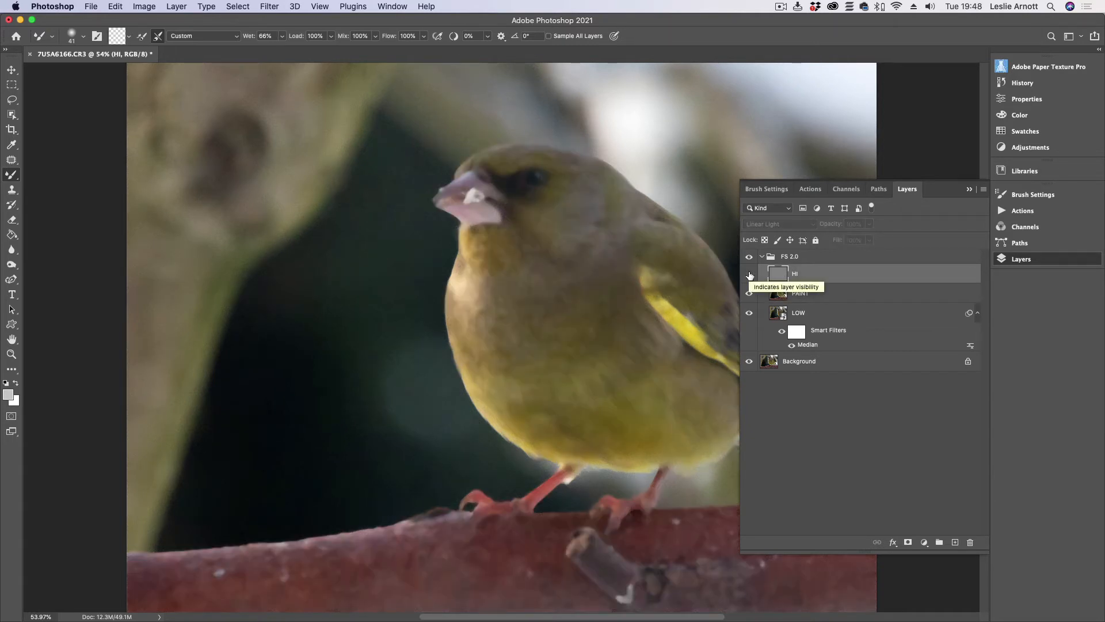
click(750, 275)
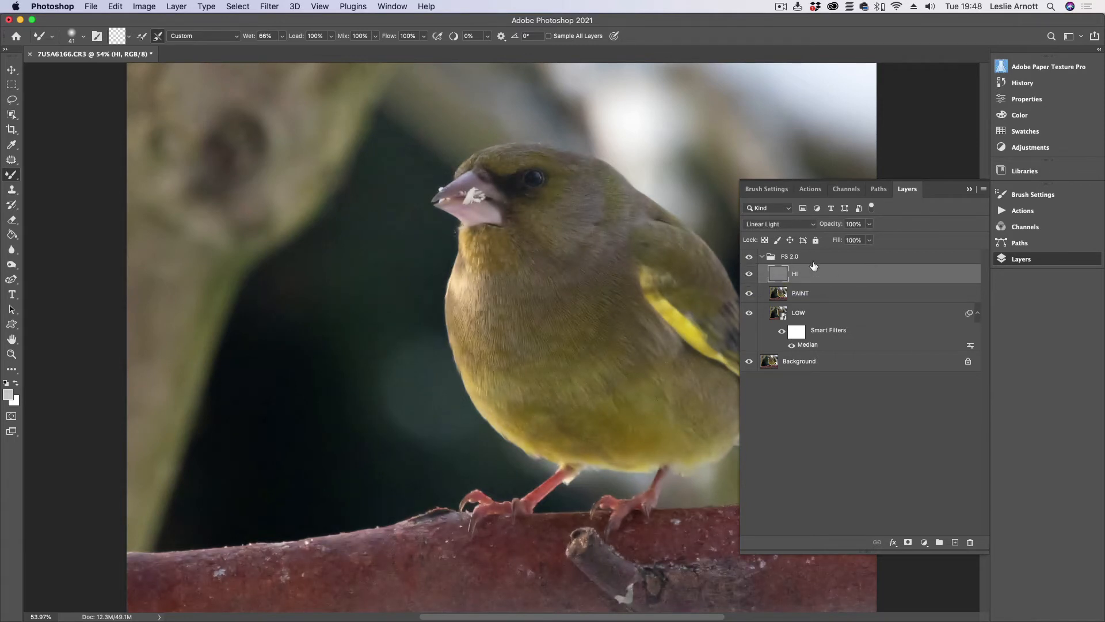
Review the PAINT and HI layers, select the Background layer, toggle the FS 2.0 group's visibility and collapse the layer list
click(787, 298)
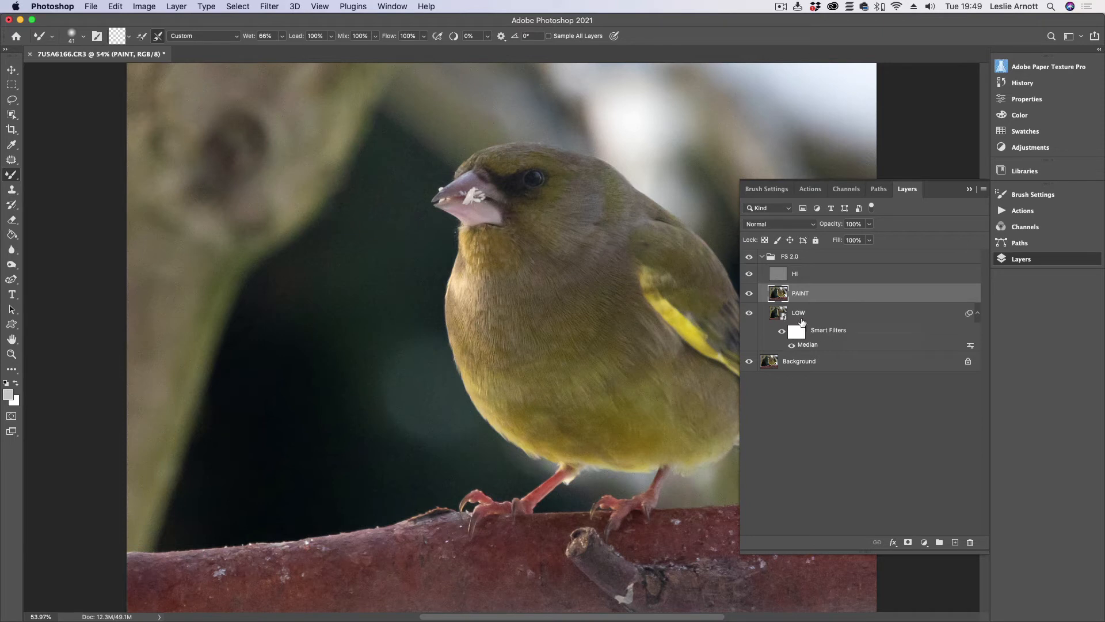
click(813, 275)
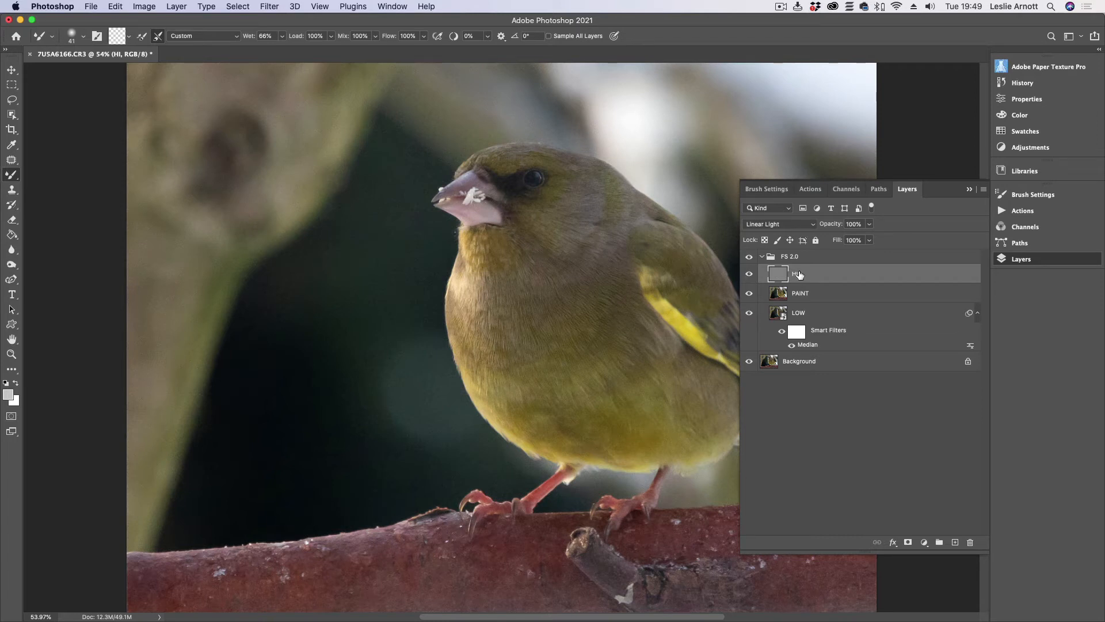
click(804, 363)
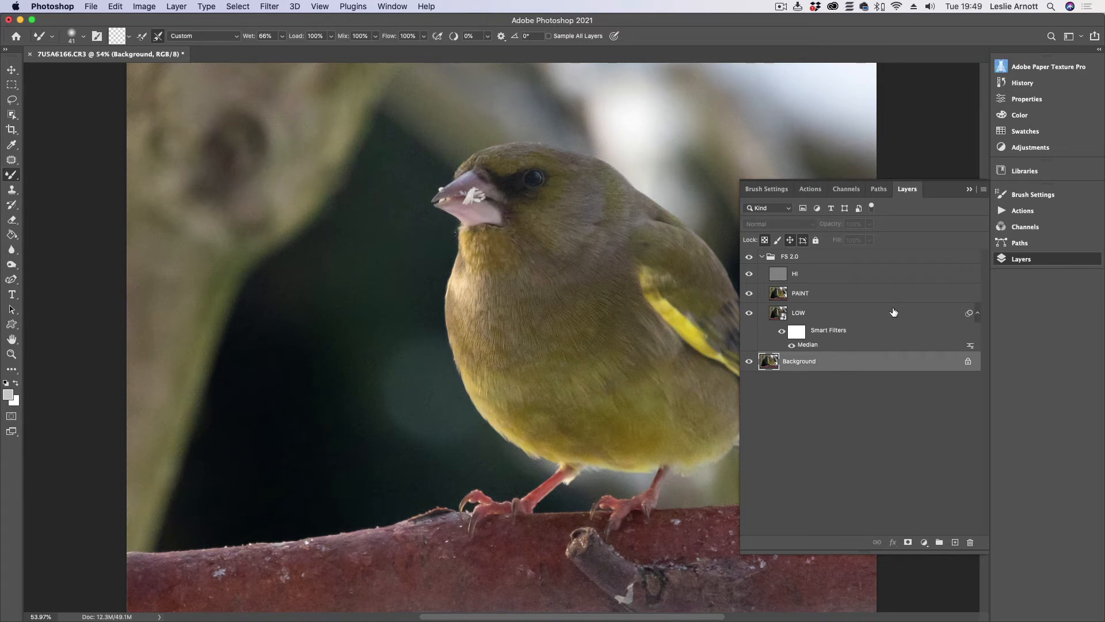
click(749, 256)
click(970, 190)
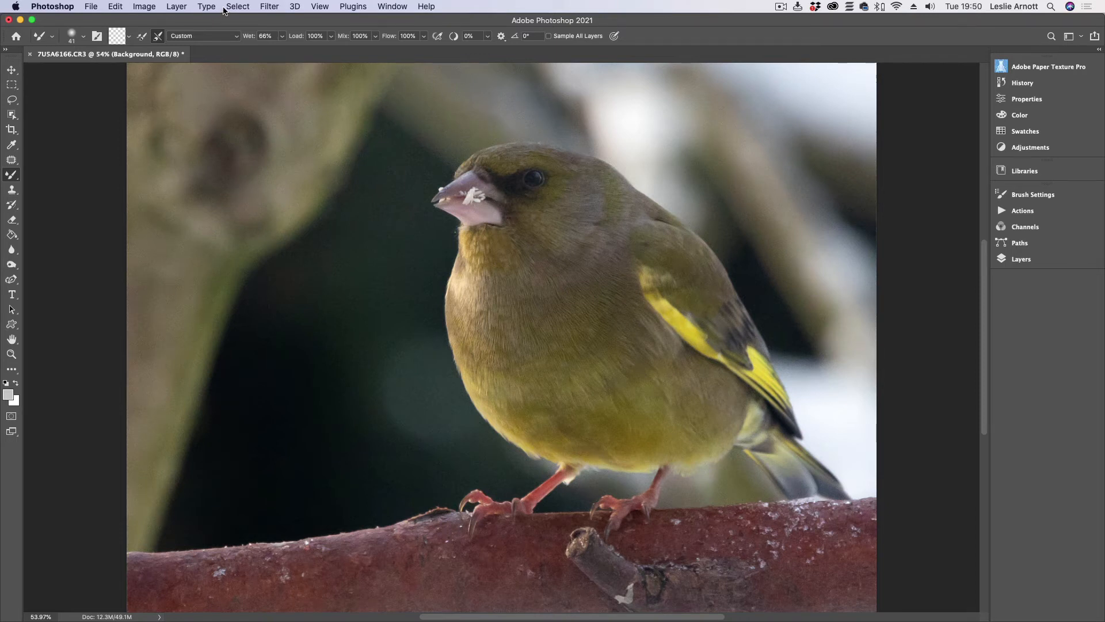
Select the bird automatically as the subject and set up the Object Selection Tool to add to the selection in Lasso mode
click(242, 8)
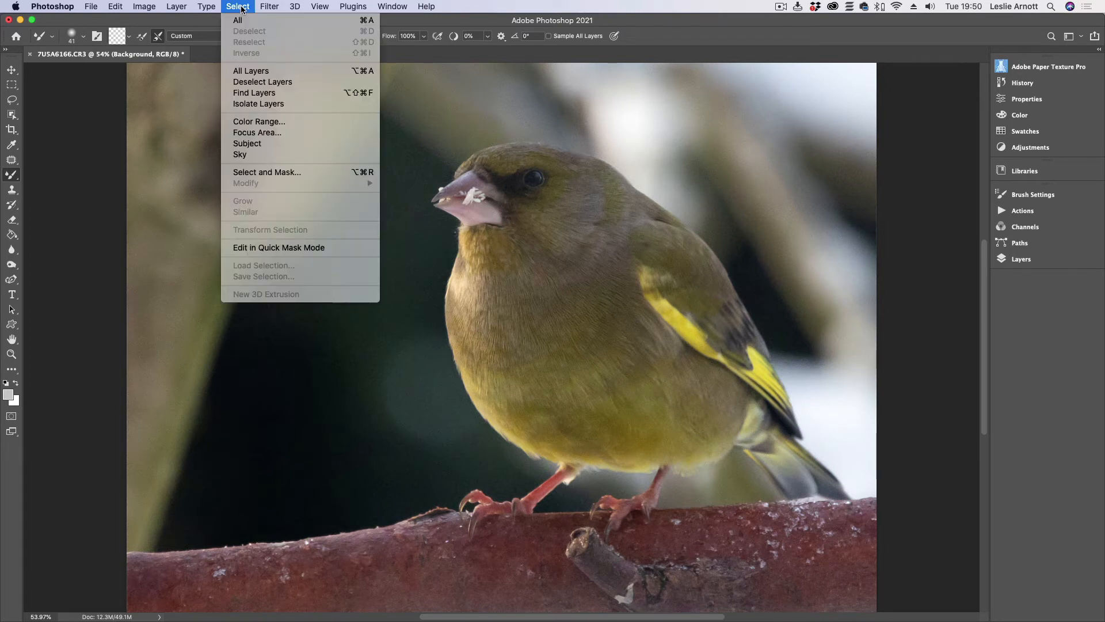
click(253, 147)
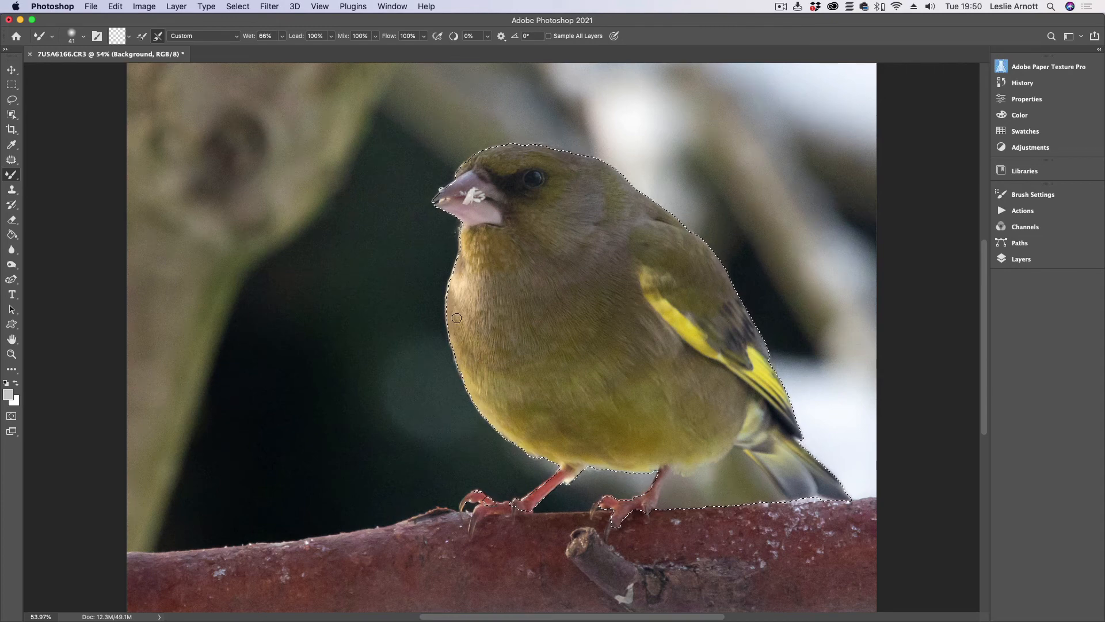
click(15, 118)
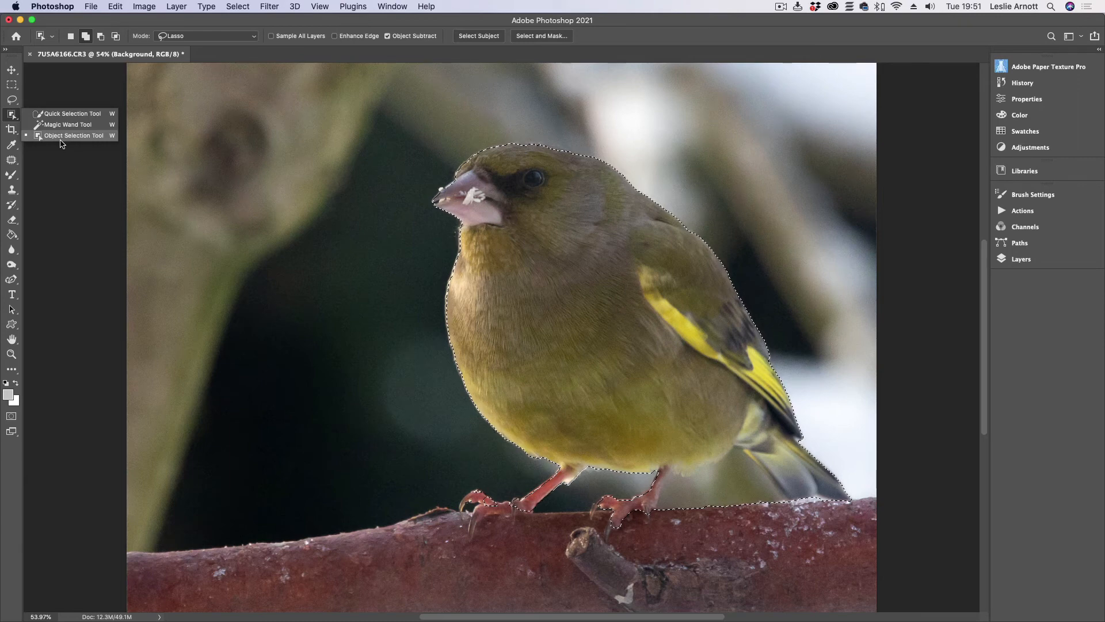
click(74, 194)
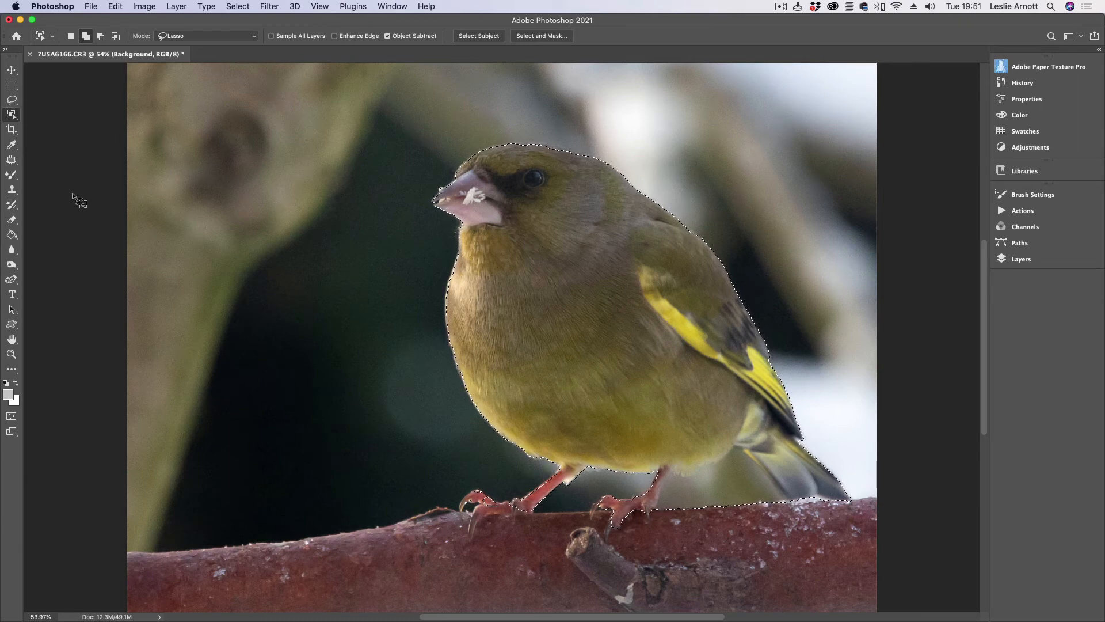
click(87, 34)
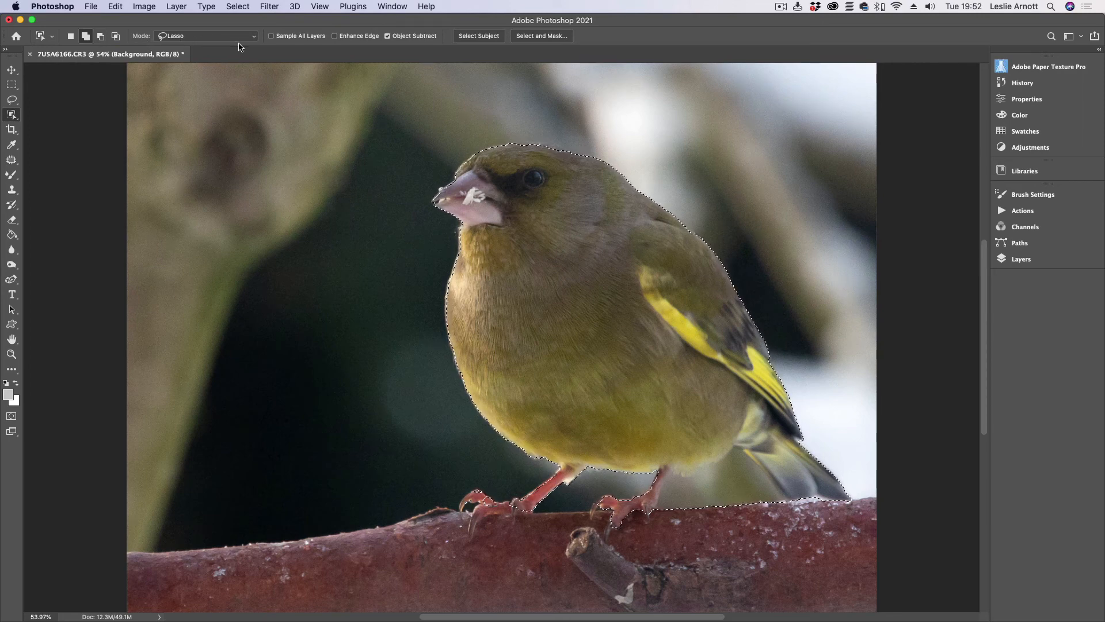
click(254, 37)
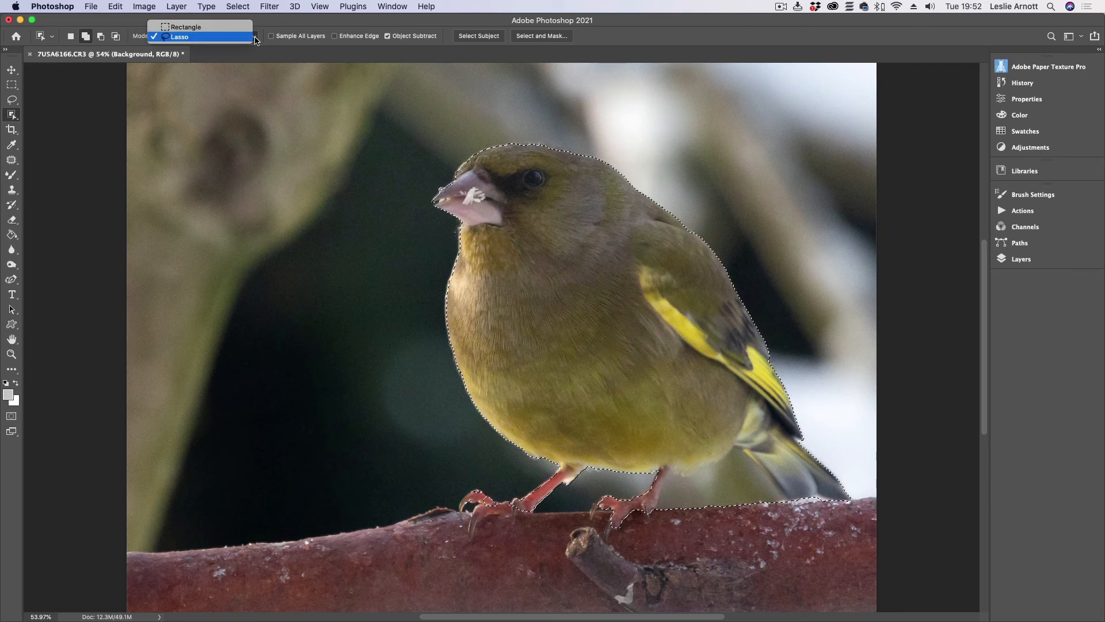
click(185, 38)
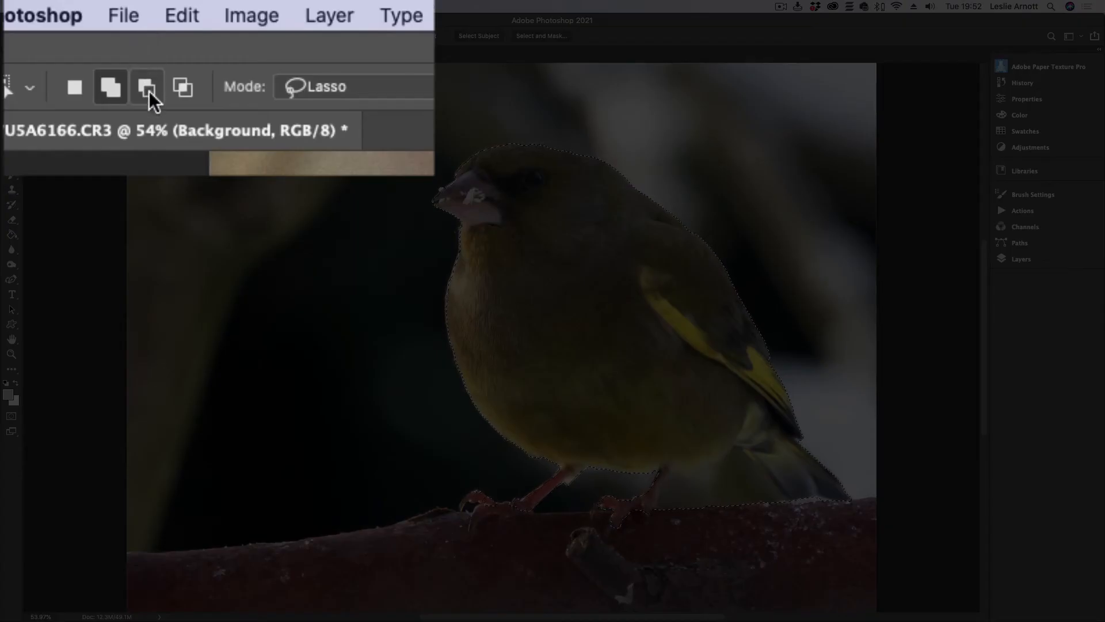
Subtract the patch of background between the bird's leg, underbelly and tail from the selection
click(148, 89)
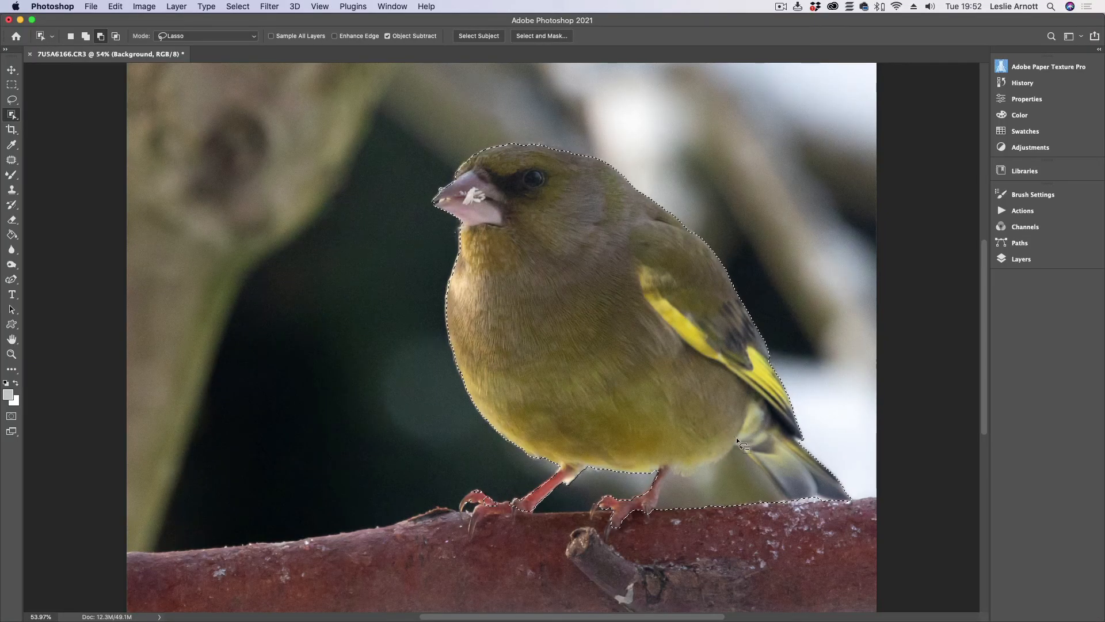
mouse_move(737, 437)
mouse_down()
mouse_move(774, 469)
mouse_move(759, 499)
mouse_move(663, 509)
mouse_up()
mouse_move(612, 446)
mouse_down()
mouse_move(599, 395)
mouse_move(742, 277)
mouse_up()
Add the missed underside of the bird's tail back to the selection
click(85, 36)
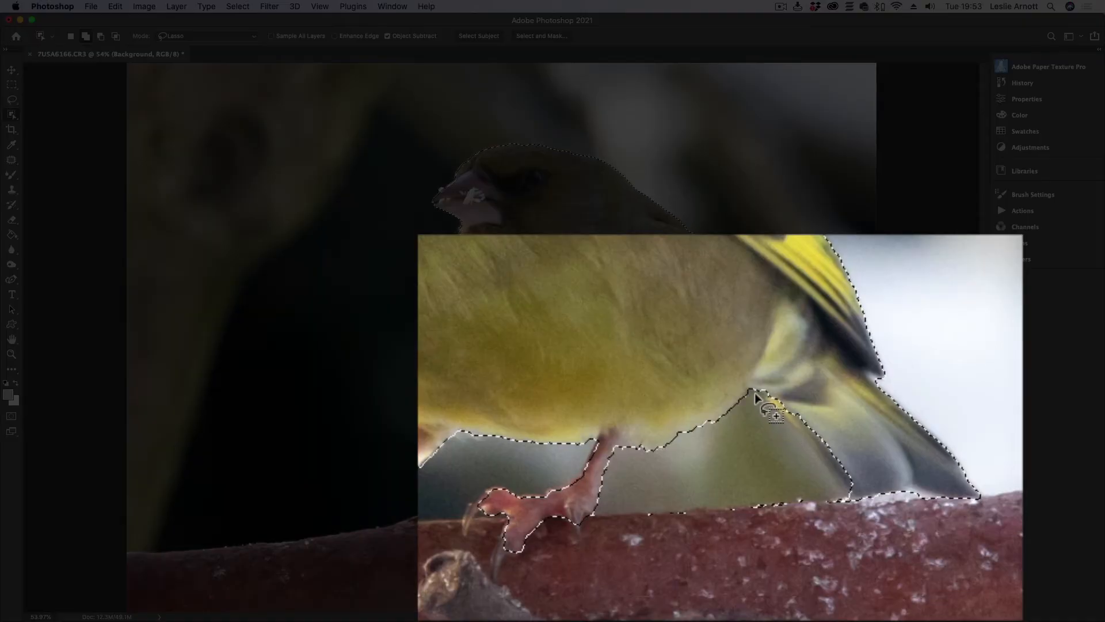
drag(754, 393, 769, 415)
mouse_move(850, 502)
mouse_down()
mouse_move(860, 472)
mouse_move(755, 327)
mouse_move(755, 393)
mouse_up()
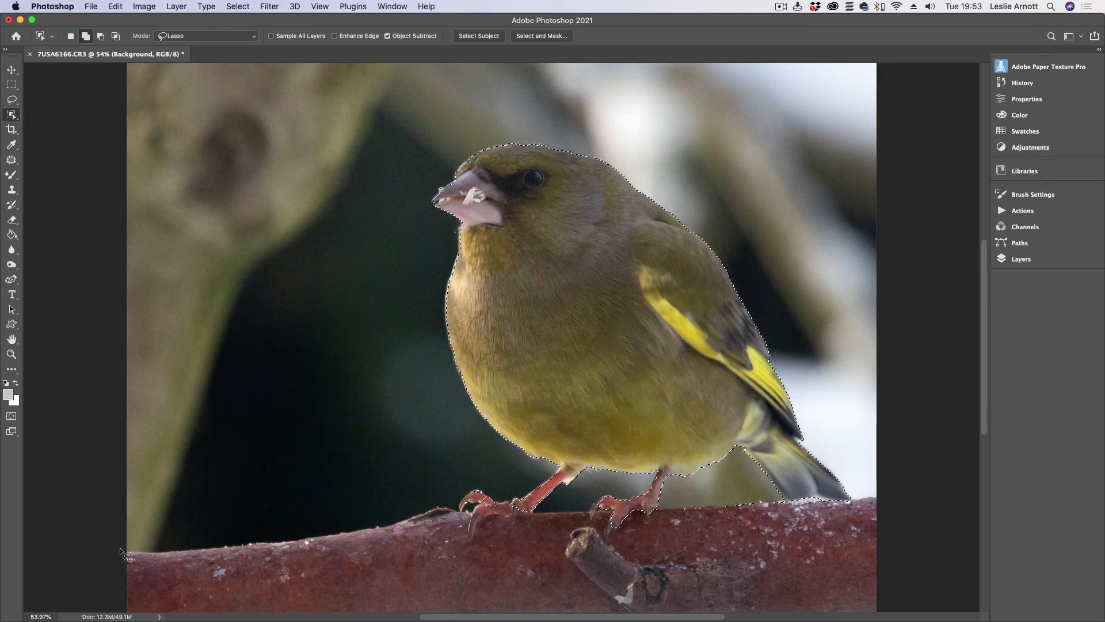
Add the whole branch beneath the bird and the missed edge of its crown to the selection
mouse_move(125, 550)
mouse_down()
mouse_move(298, 535)
mouse_move(465, 494)
mouse_move(568, 503)
mouse_move(758, 484)
mouse_move(881, 501)
mouse_move(878, 602)
mouse_up()
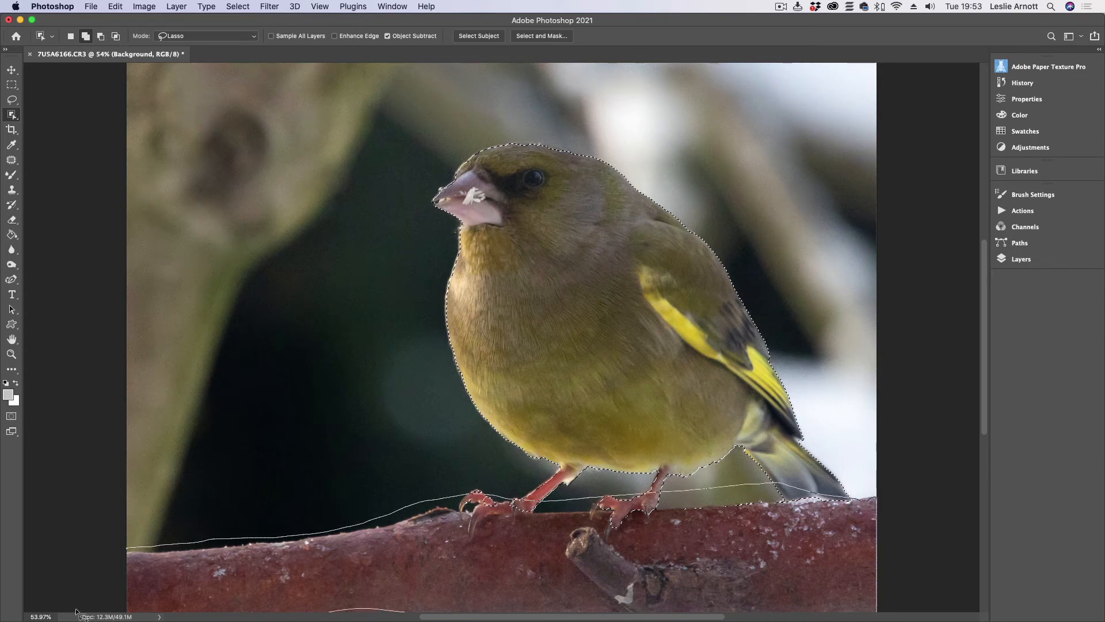
drag(75, 611, 50, 403)
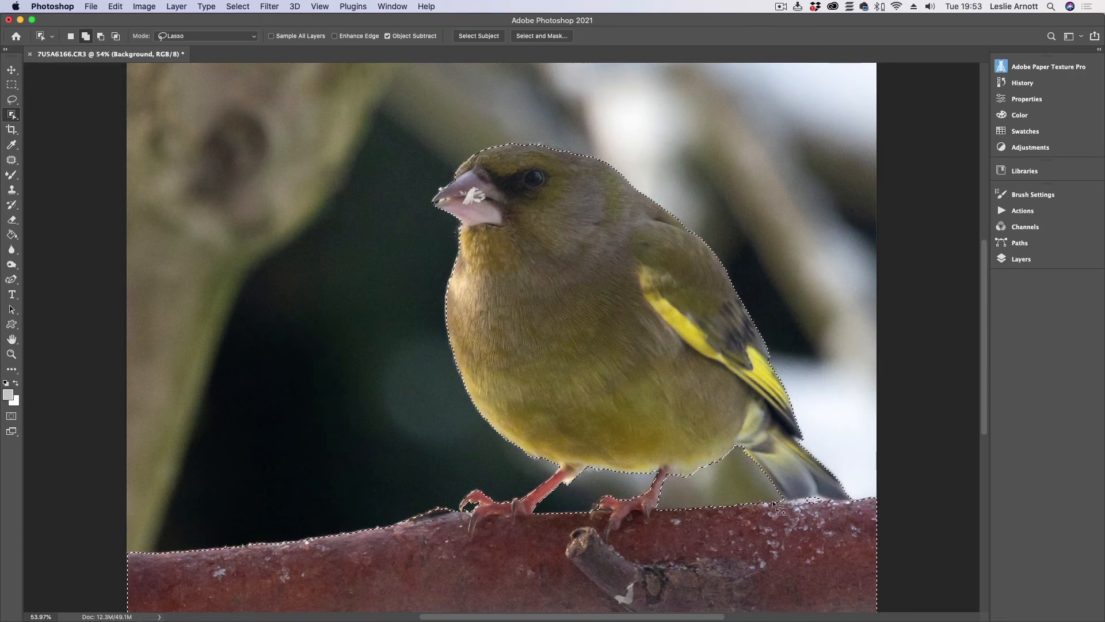
mouse_move(799, 491)
mouse_down()
mouse_move(816, 488)
mouse_move(802, 498)
mouse_up()
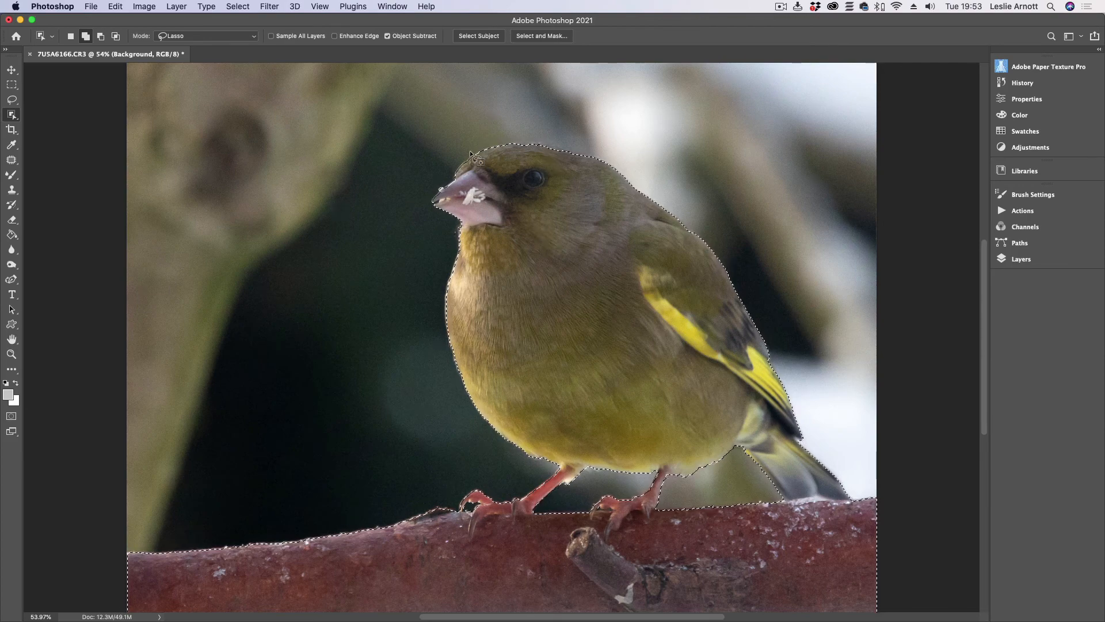
mouse_move(470, 156)
mouse_down()
mouse_move(510, 140)
mouse_move(572, 148)
mouse_move(607, 166)
mouse_up()
drag(532, 165, 533, 166)
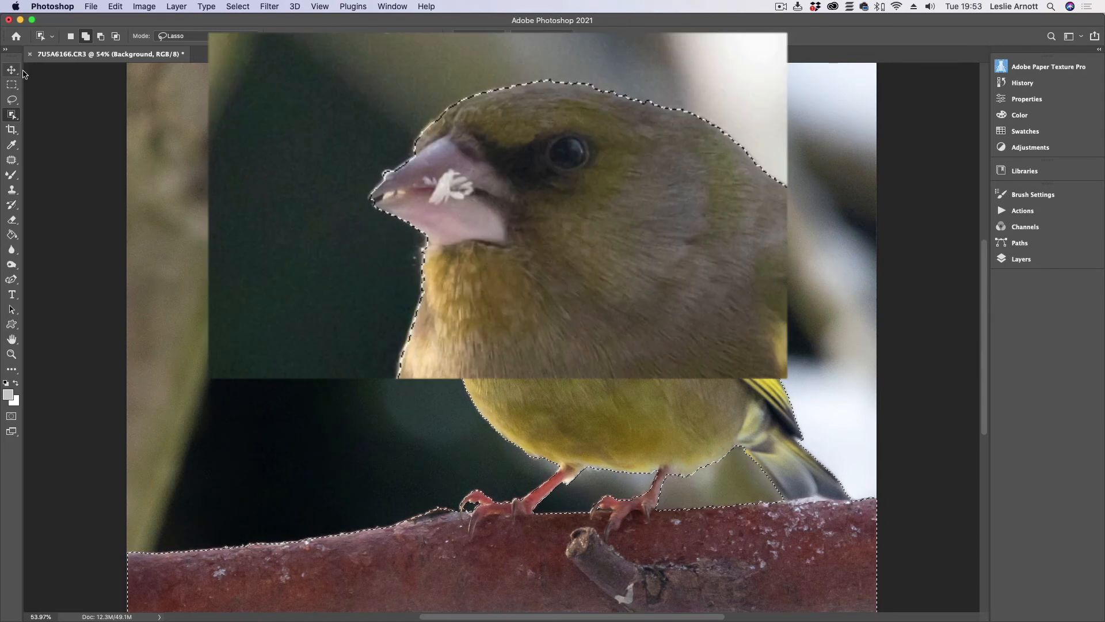
Refine the selection at the beak by trying to subtract stray background around its tip and adding its lower edge
click(100, 35)
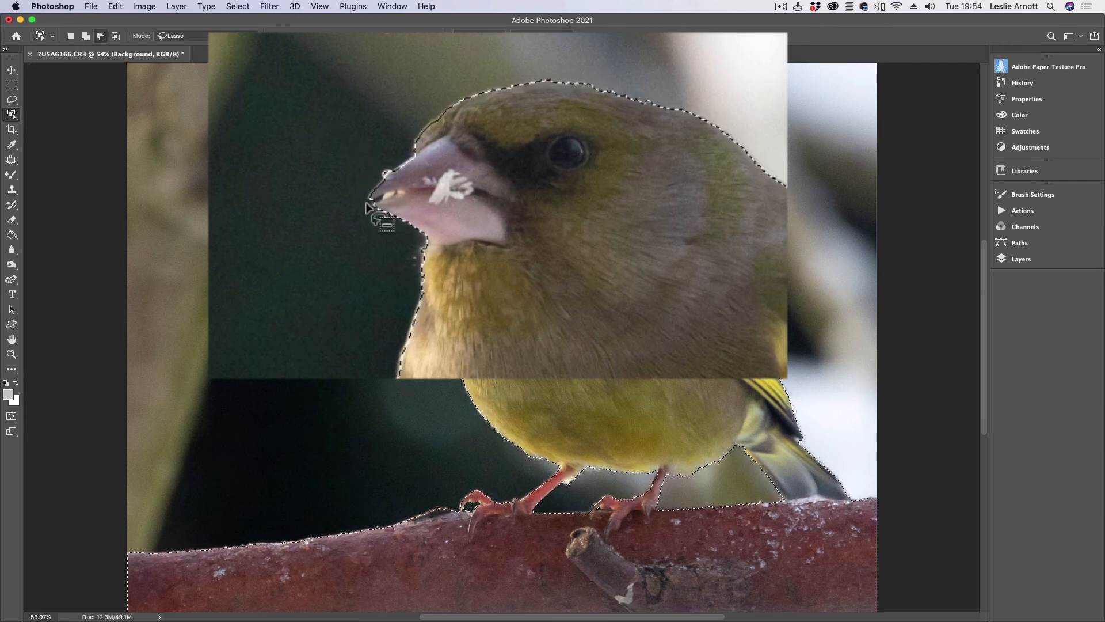
mouse_move(367, 203)
mouse_down()
mouse_move(387, 195)
mouse_move(366, 205)
mouse_up()
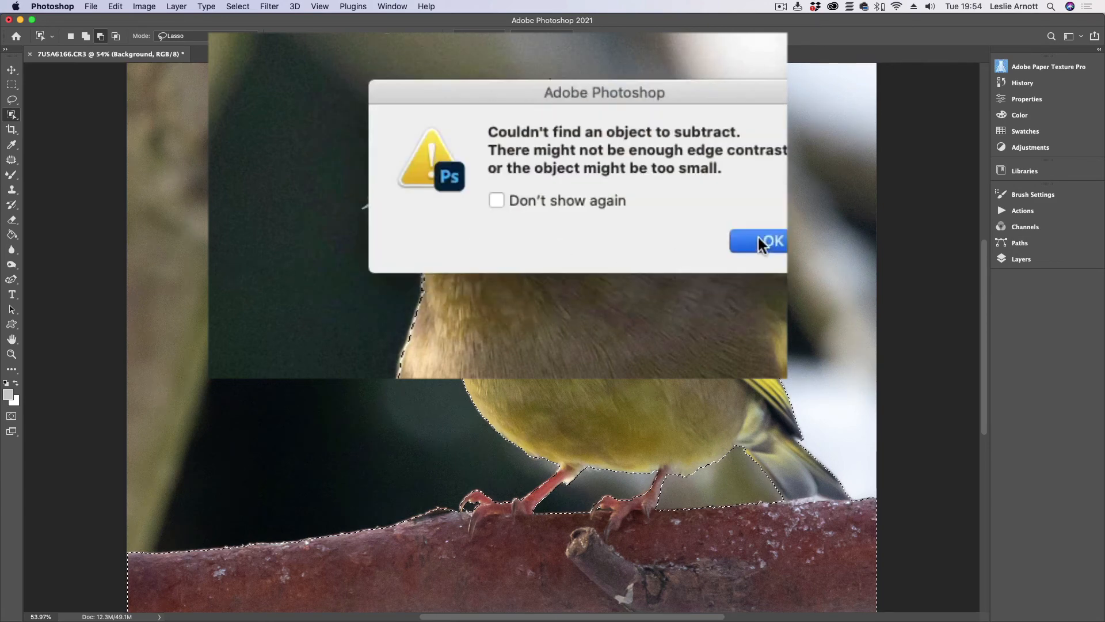
click(758, 242)
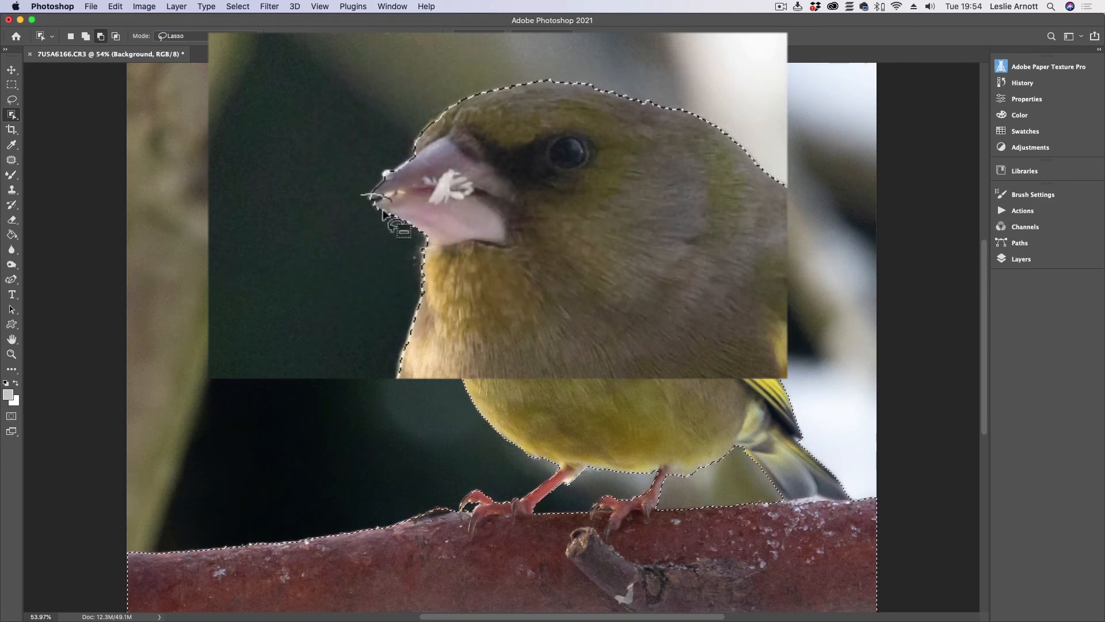
drag(383, 210, 362, 221)
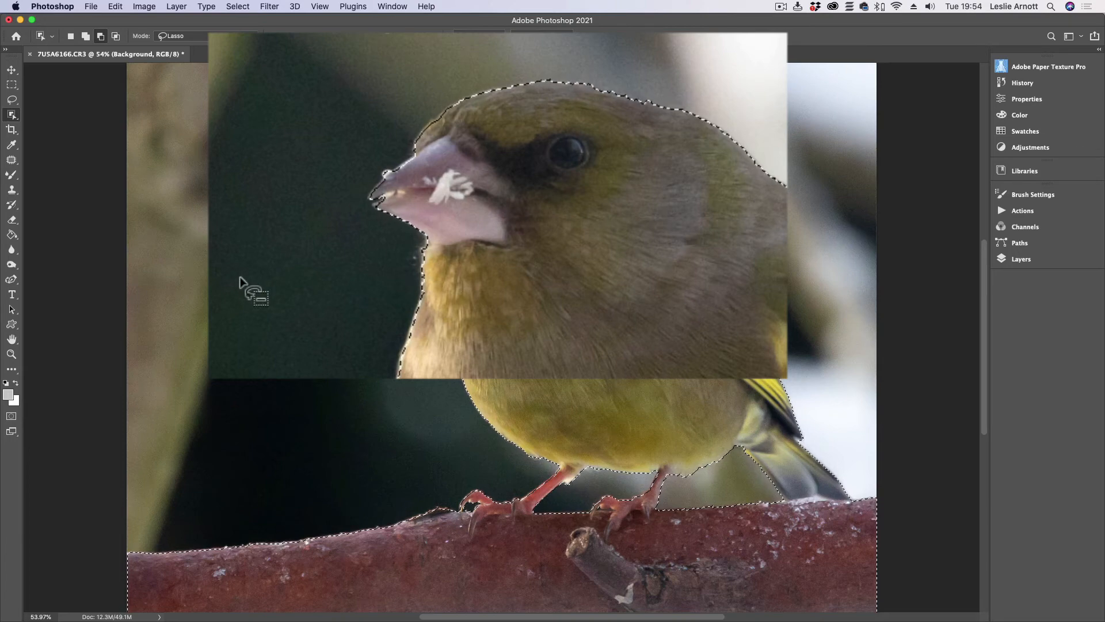
click(86, 37)
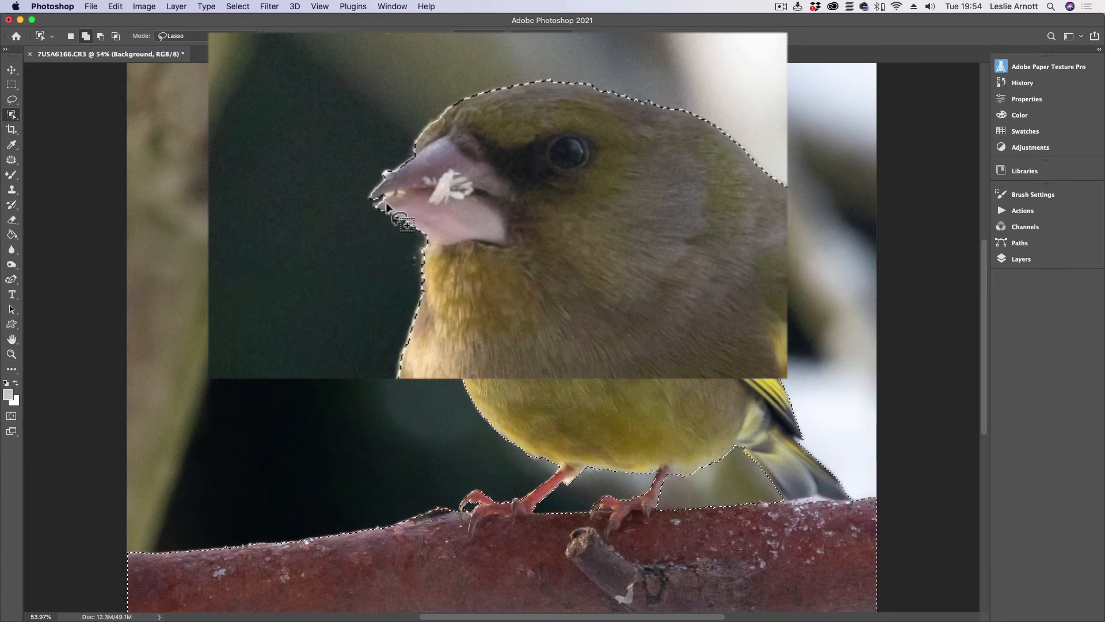
mouse_move(384, 199)
mouse_down()
mouse_move(369, 212)
mouse_move(394, 216)
mouse_up()
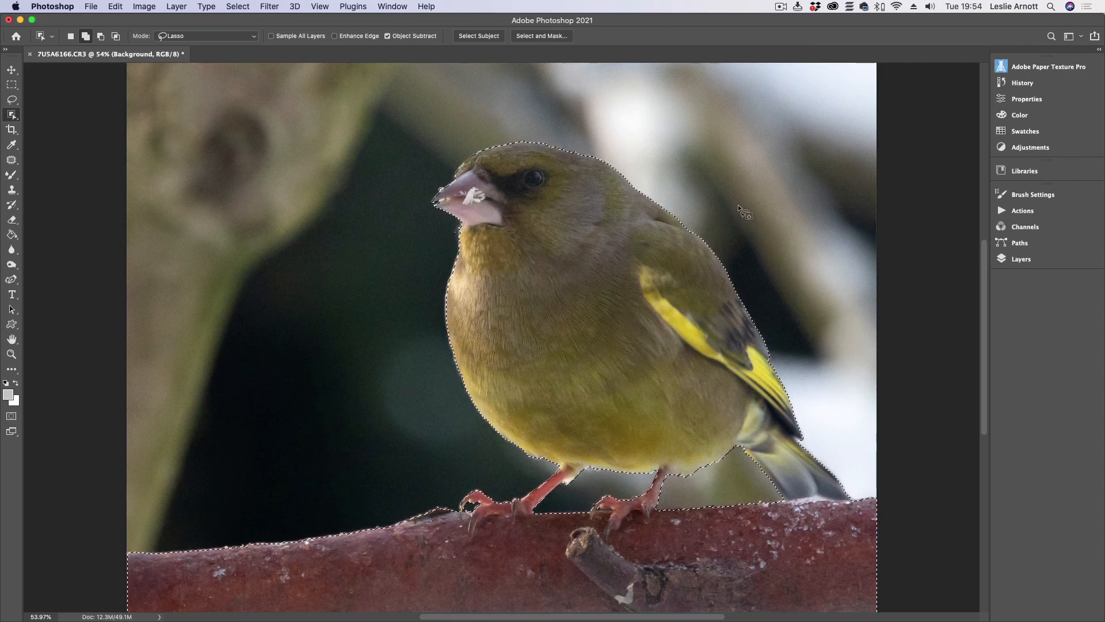
Show the FS 2.0 group and mask its HI layer with the bird-and-branch selection
click(1004, 263)
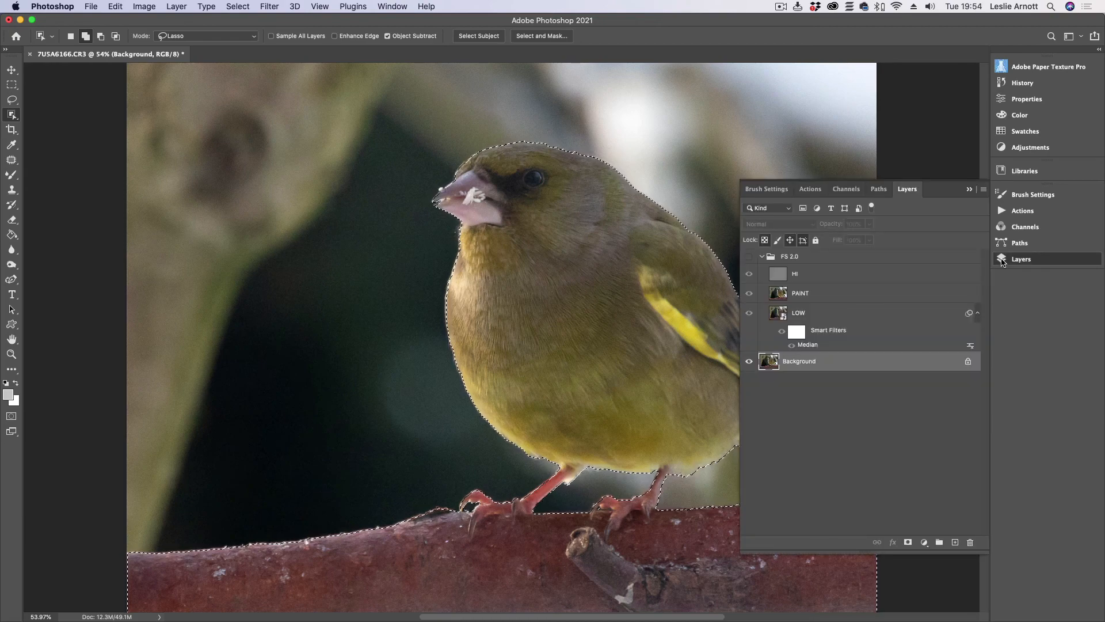
click(828, 277)
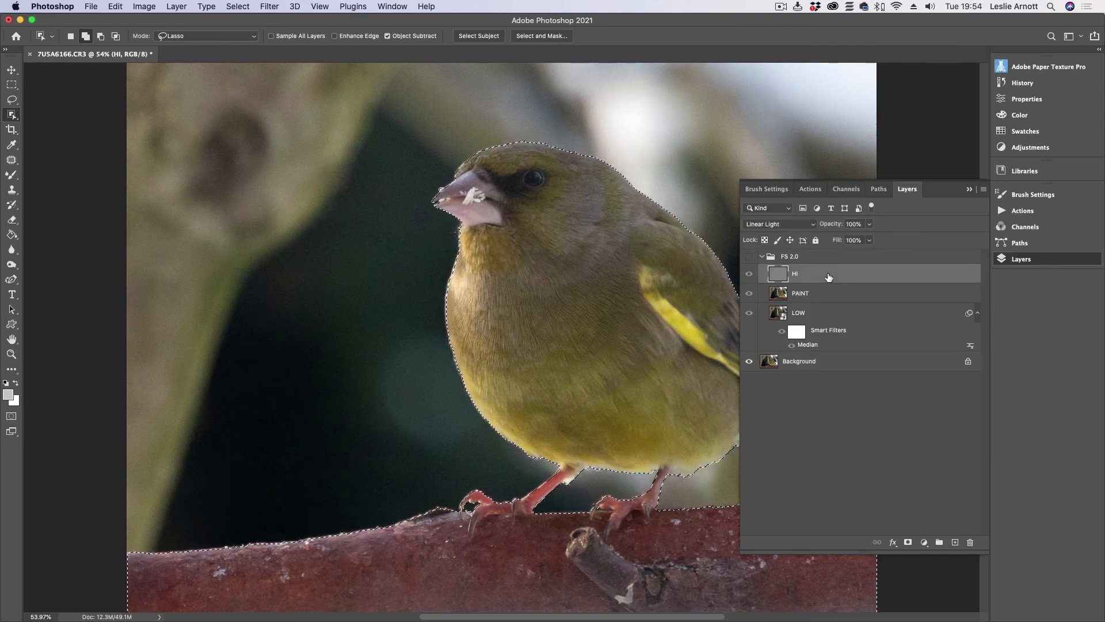
click(749, 276)
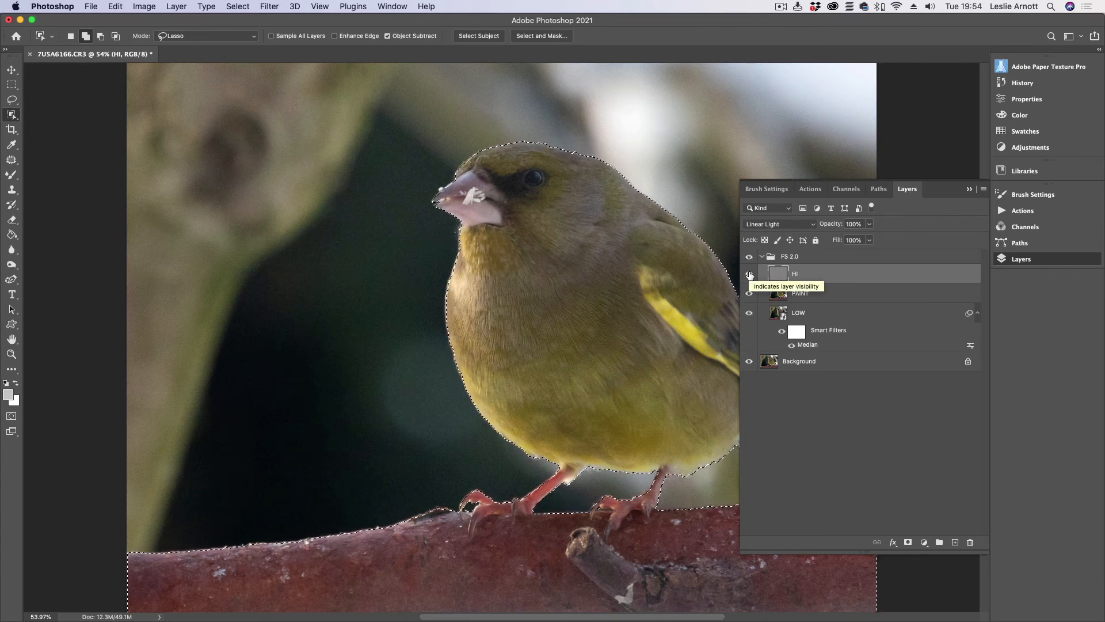
click(748, 276)
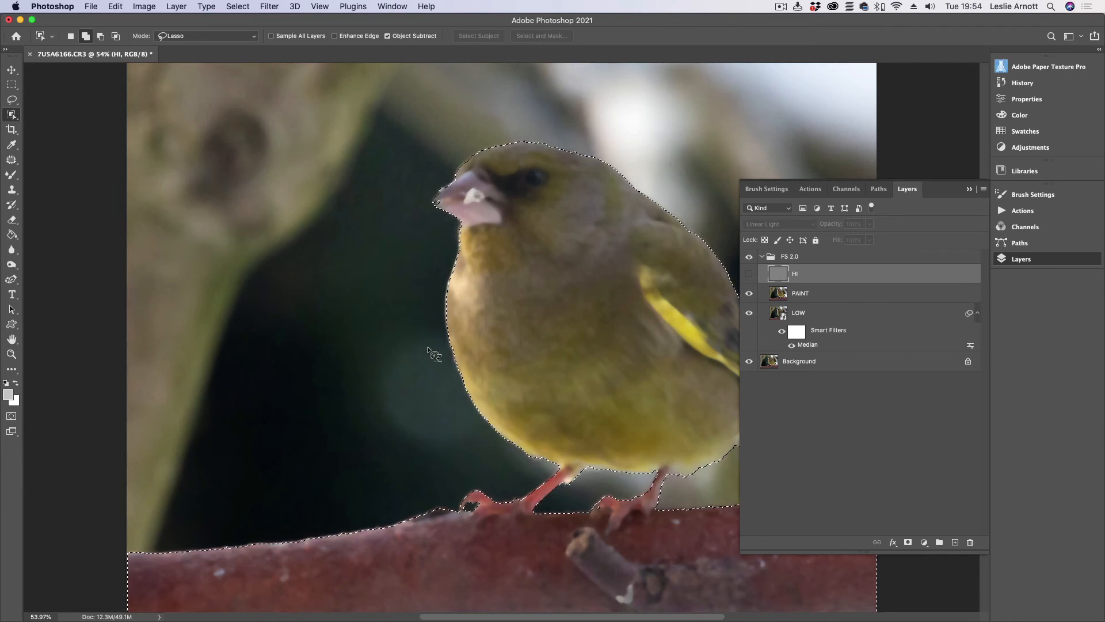
click(752, 278)
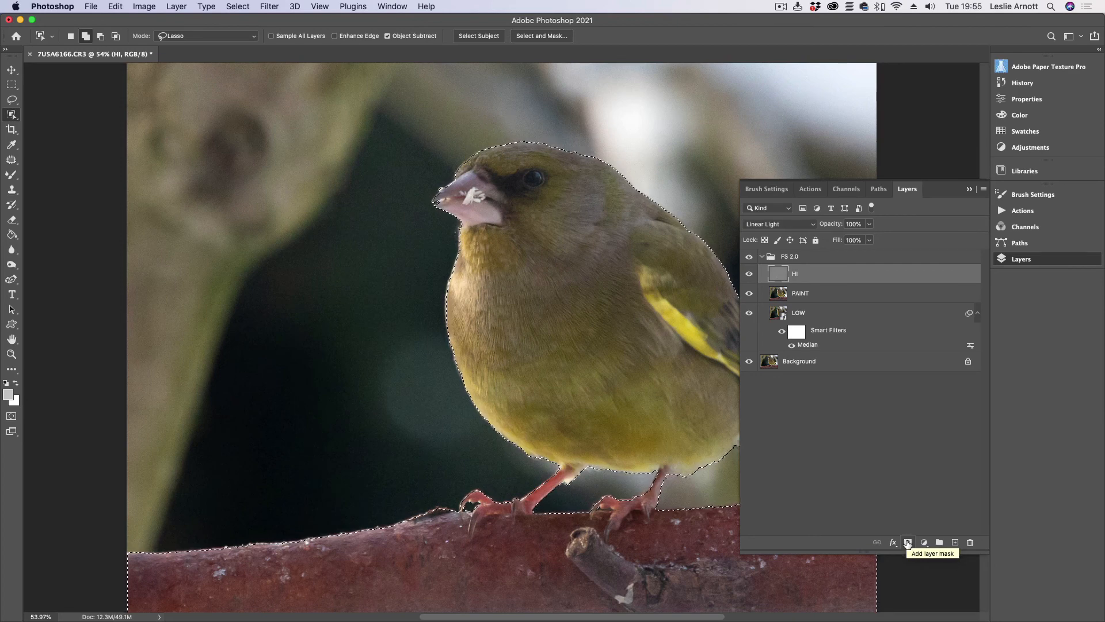
click(907, 542)
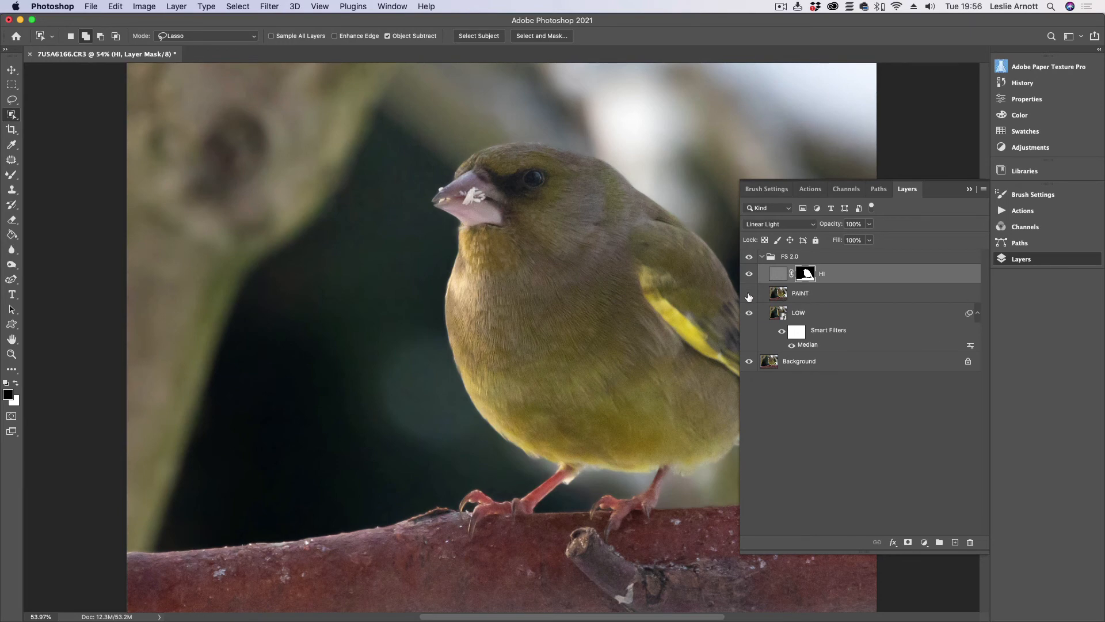
Compare the noise in the dark background beside the beak and breast with the PAINT and LOW layers hidden and shown
key(z)
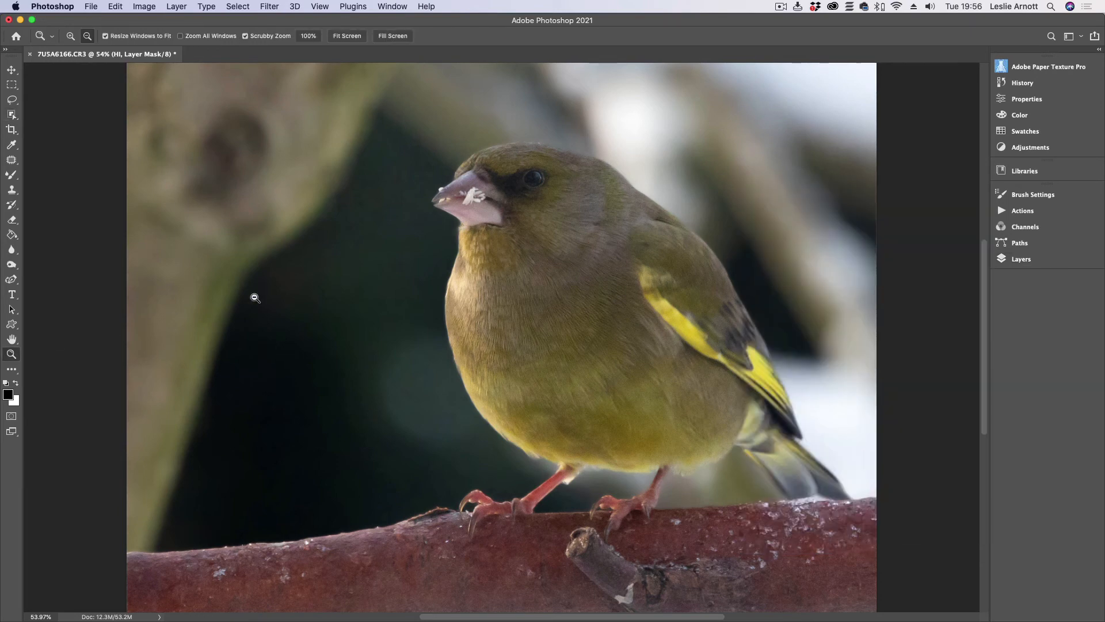
drag(252, 296, 412, 306)
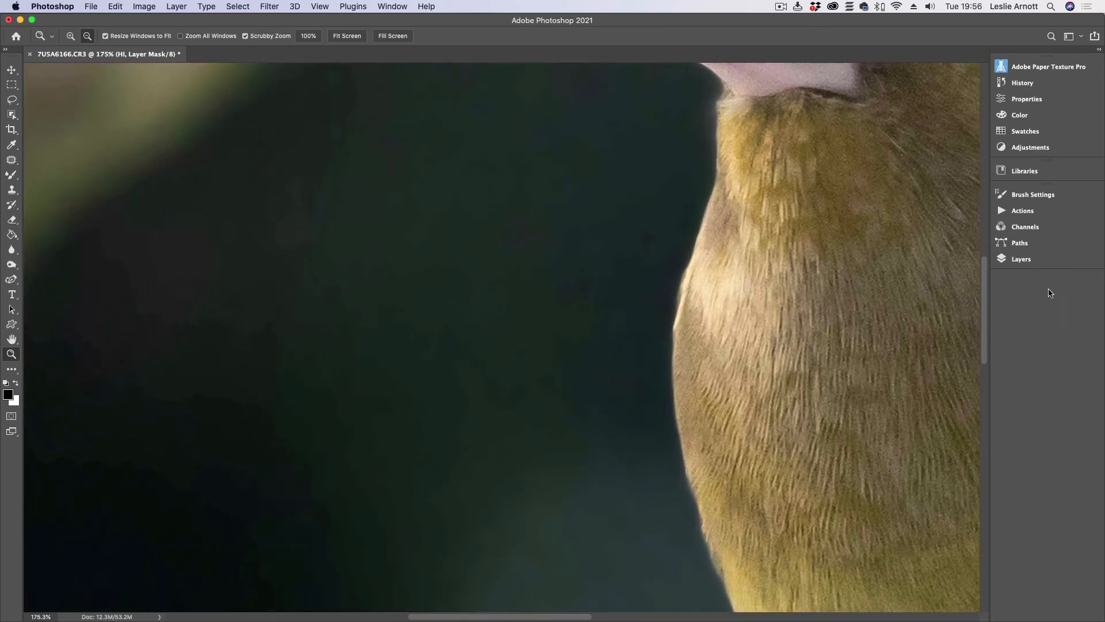
click(1010, 258)
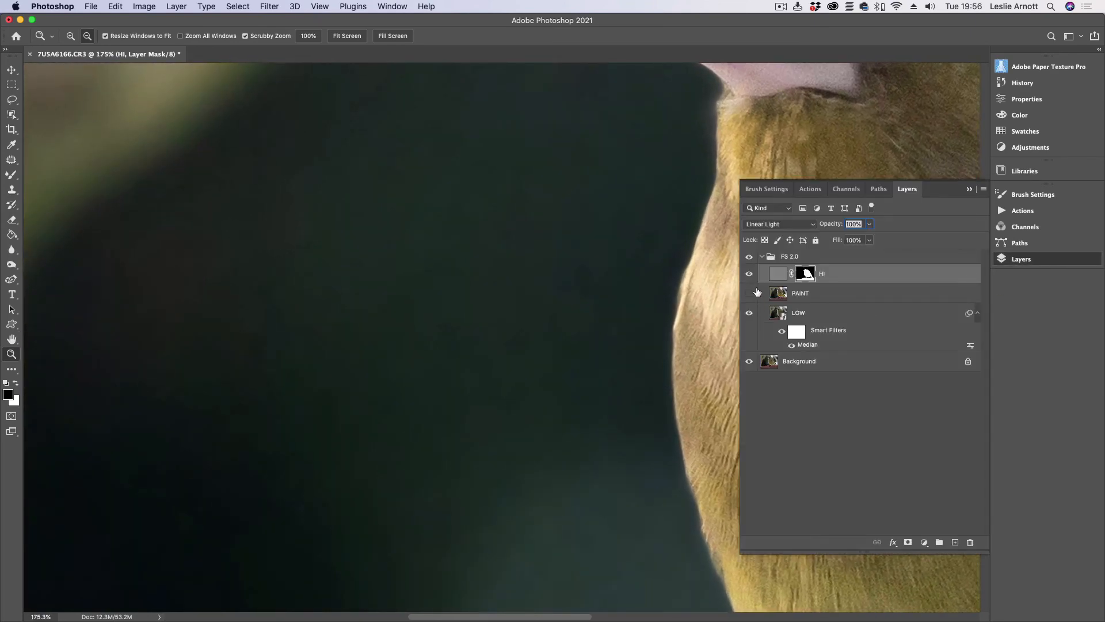
click(749, 313)
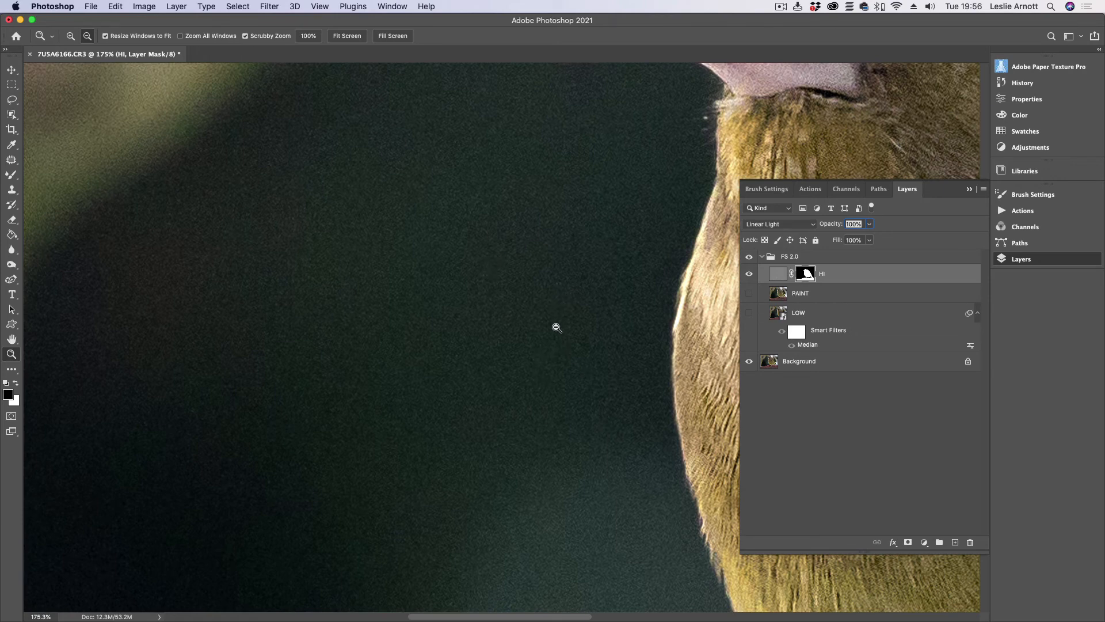
scroll(559, 328, up, 5)
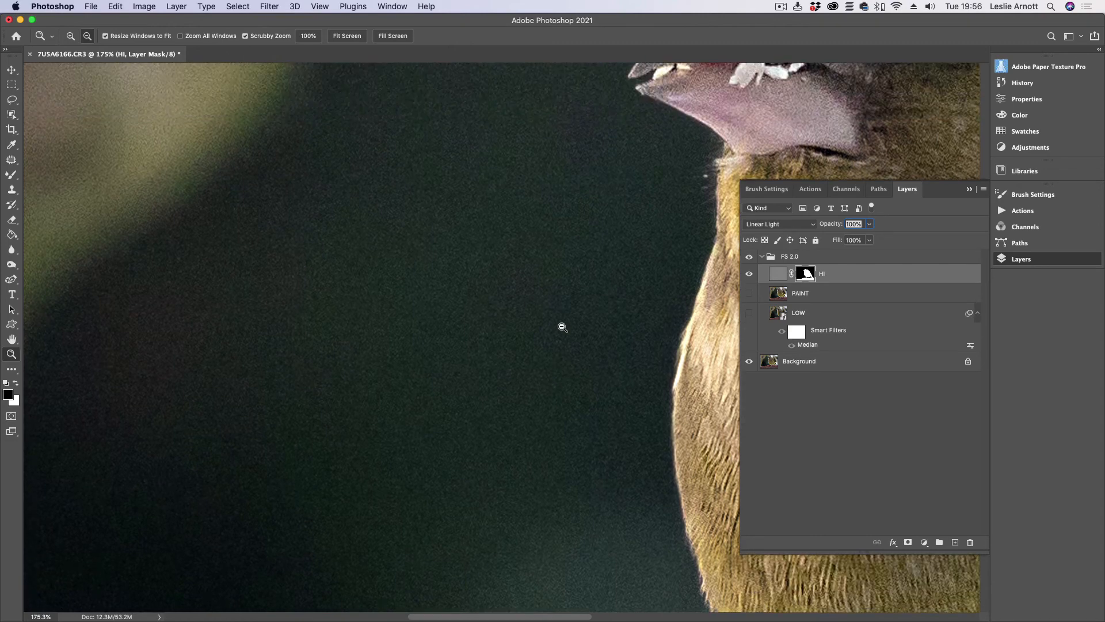
scroll(561, 329, up, 1)
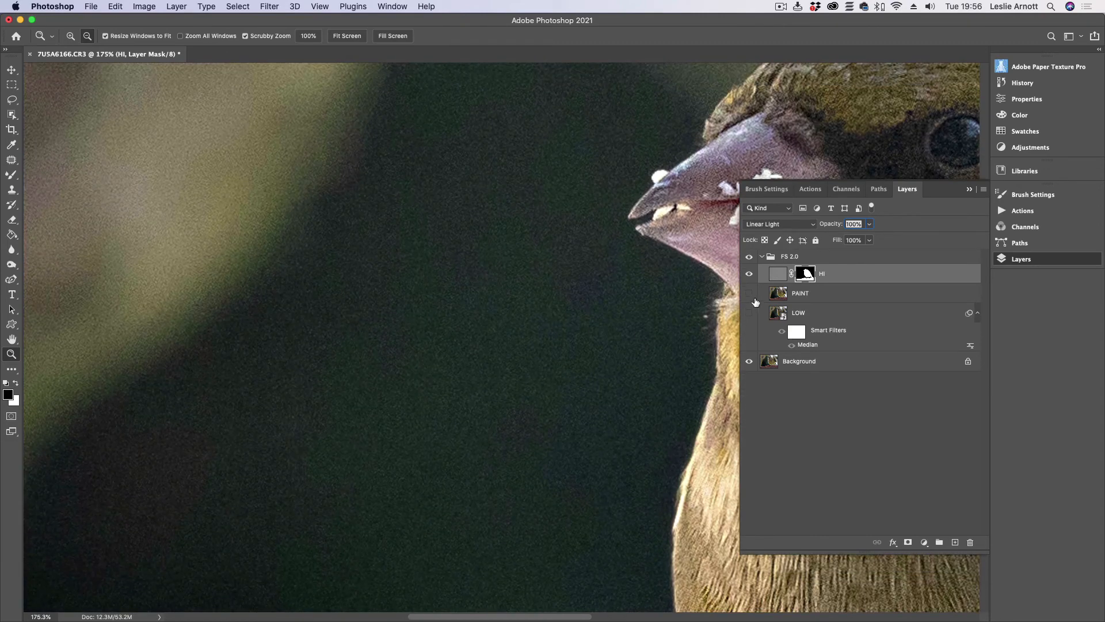
click(749, 313)
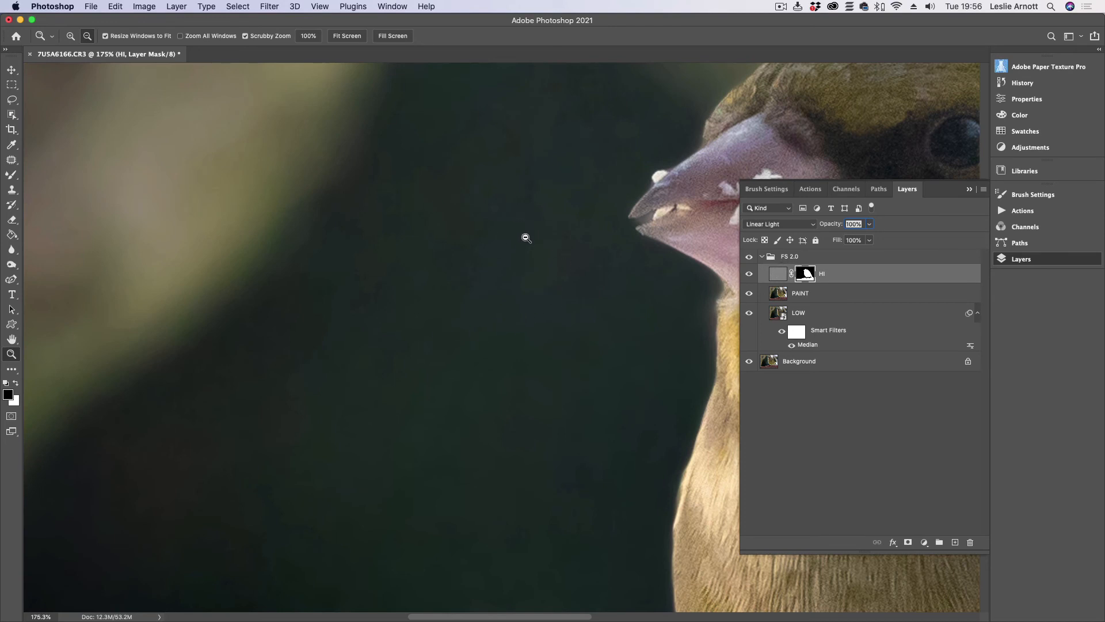
Examine the background up close from above the beak down to the branch, and return to the whole image
scroll(524, 248, up, 10)
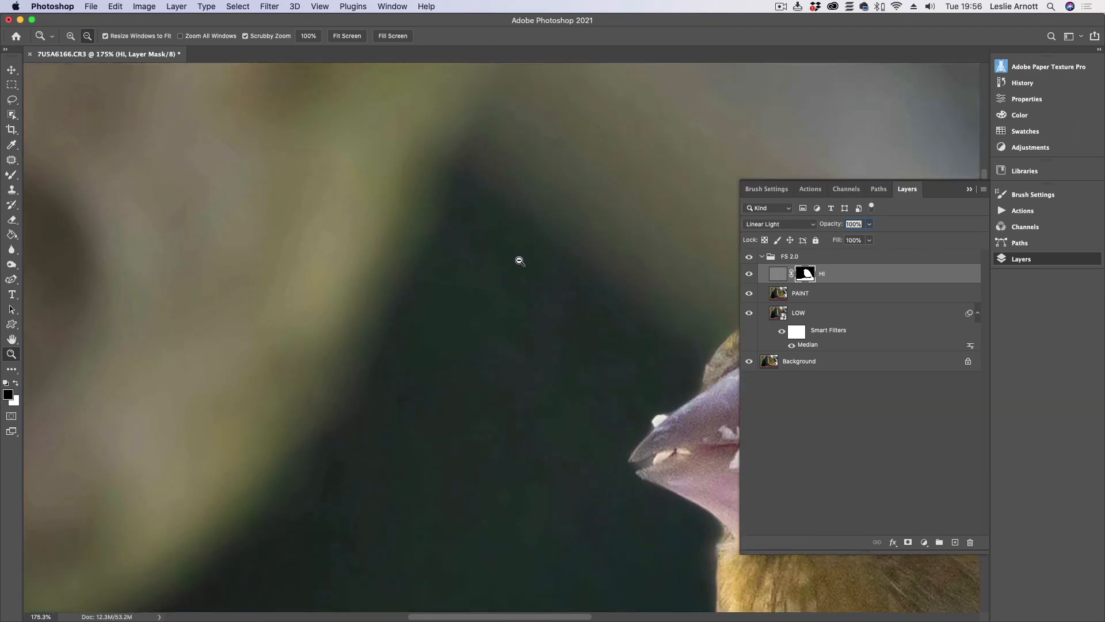
scroll(519, 261, up, 6)
scroll(518, 263, down, 8)
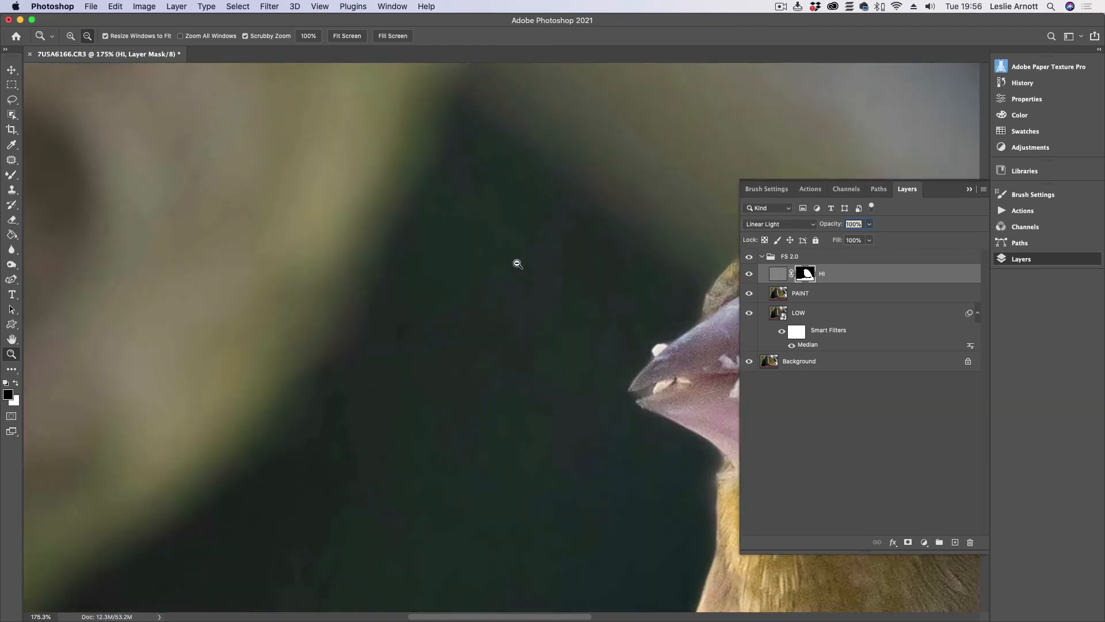
scroll(518, 265, down, 15)
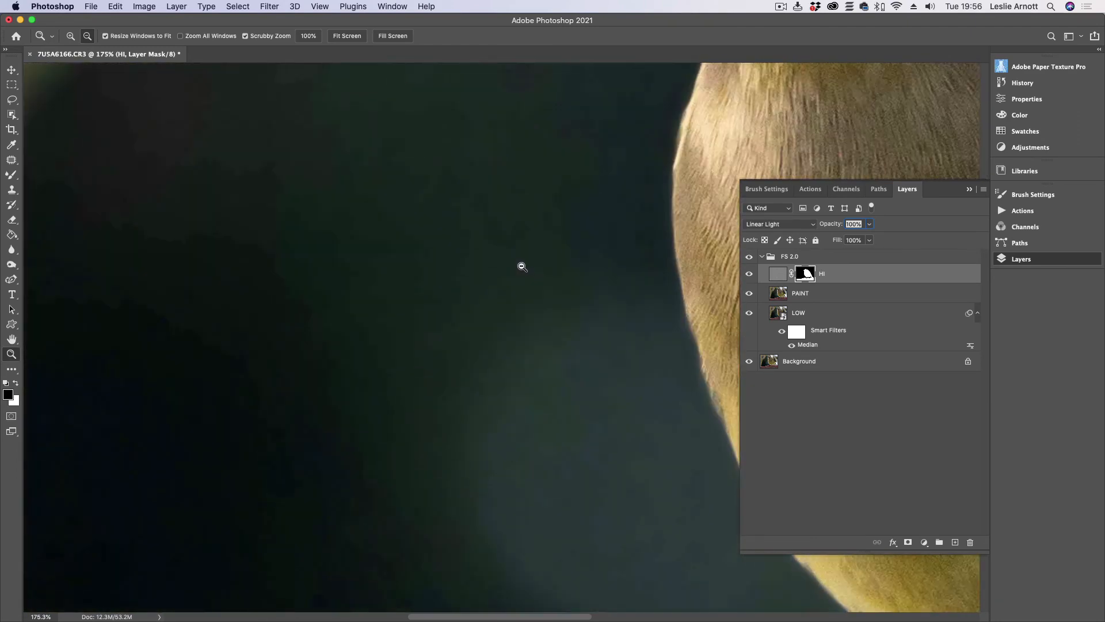
scroll(522, 266, down, 10)
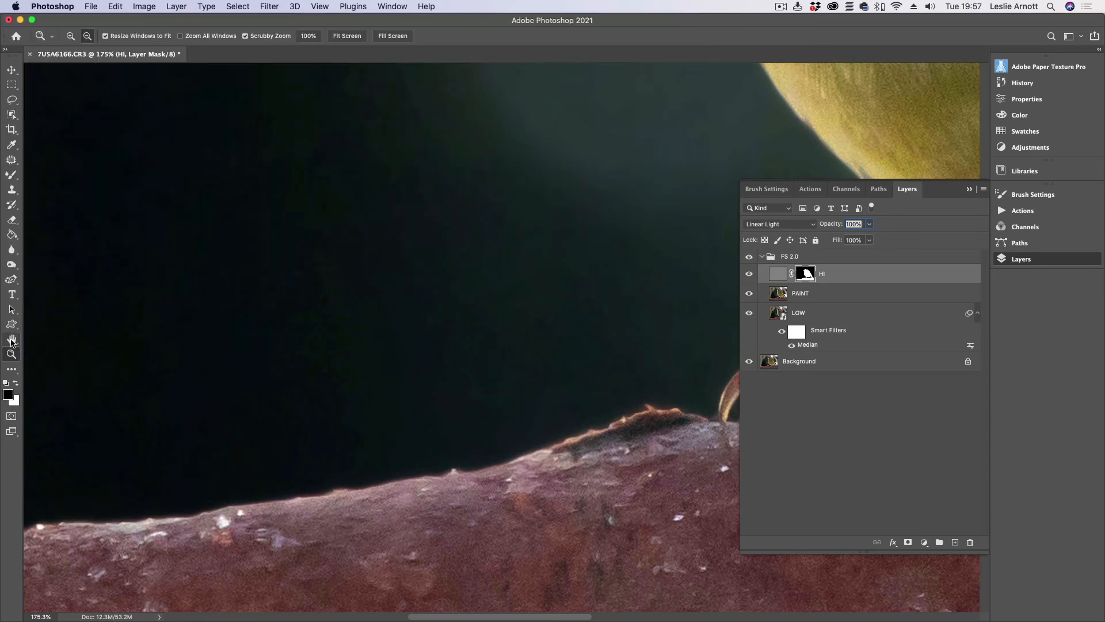
double_click(11, 340)
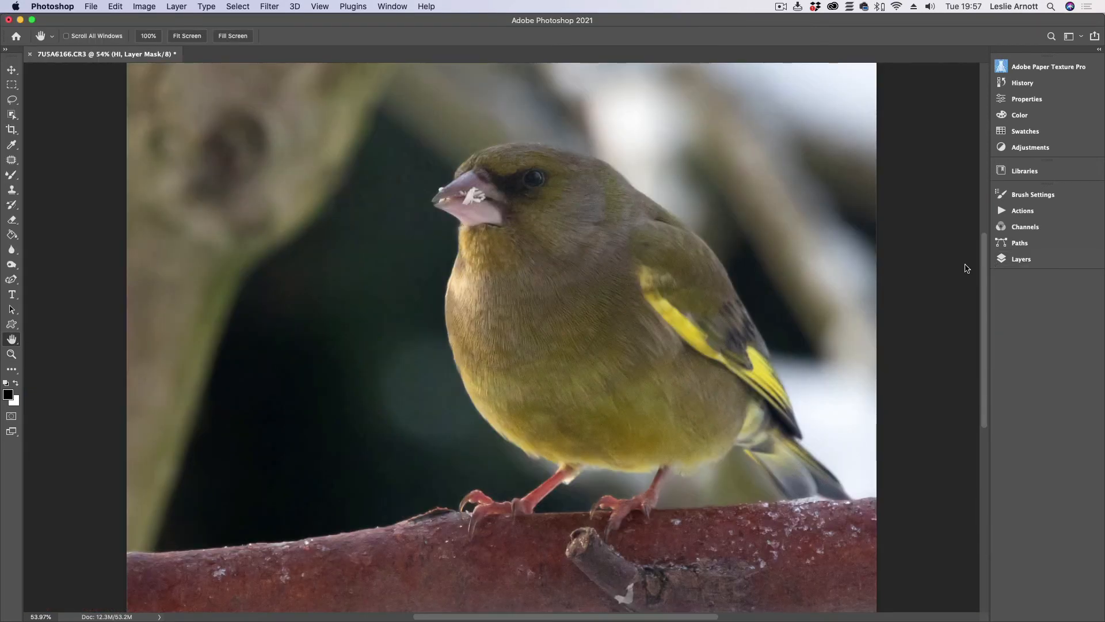
Duplicate the masked HI layer as HI copy within the same document to strengthen the bird's detail
click(11, 354)
drag(418, 244, 445, 253)
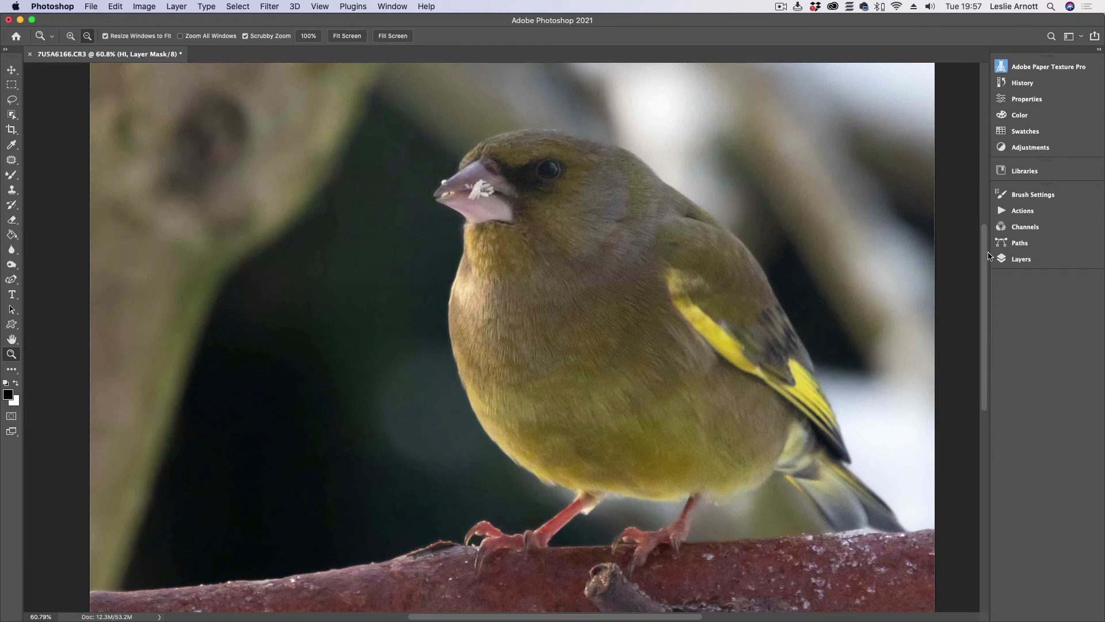
click(1017, 260)
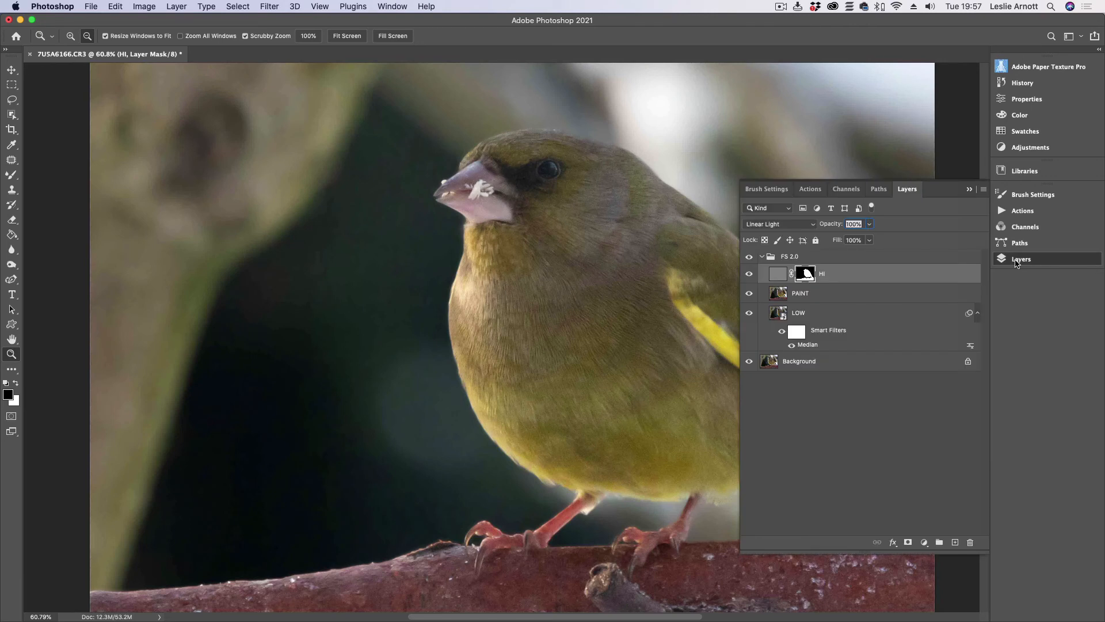
click(782, 279)
right_click(875, 275)
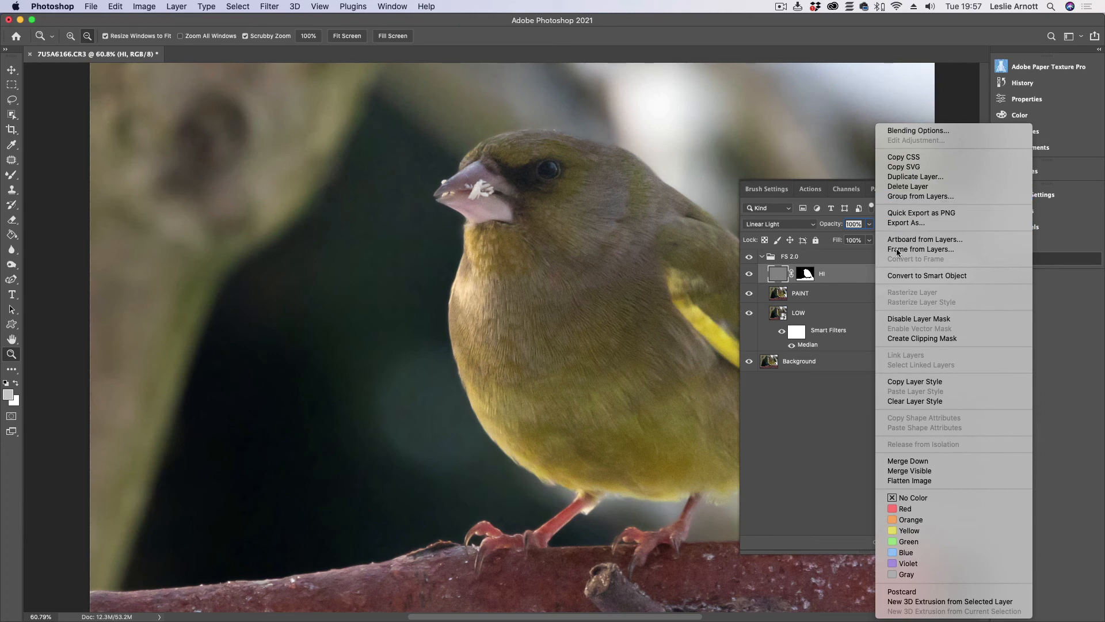
click(915, 176)
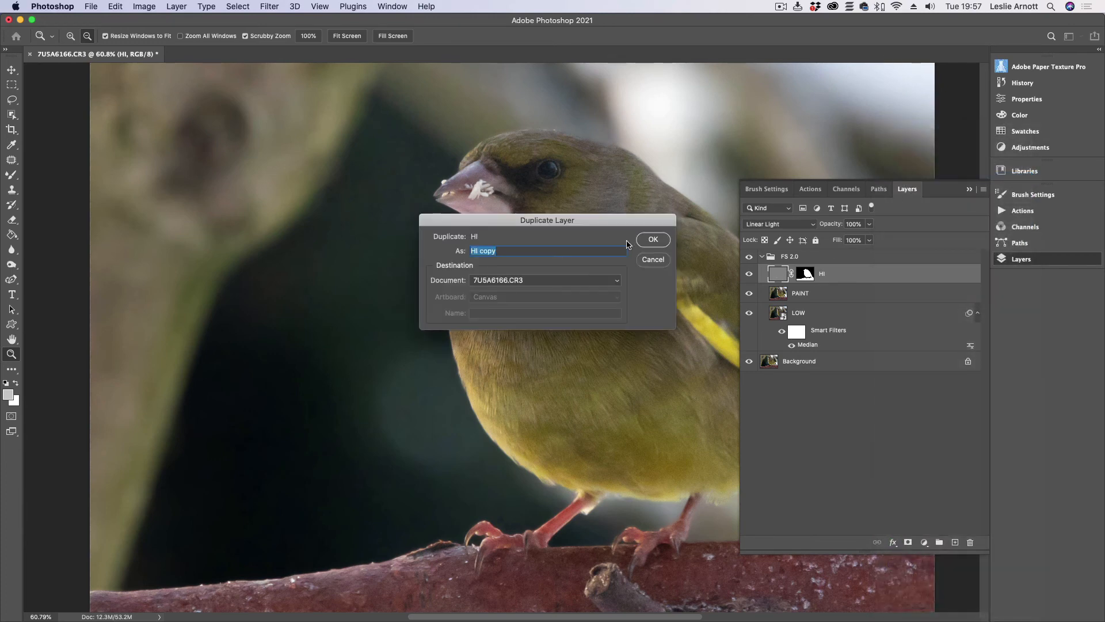
click(649, 238)
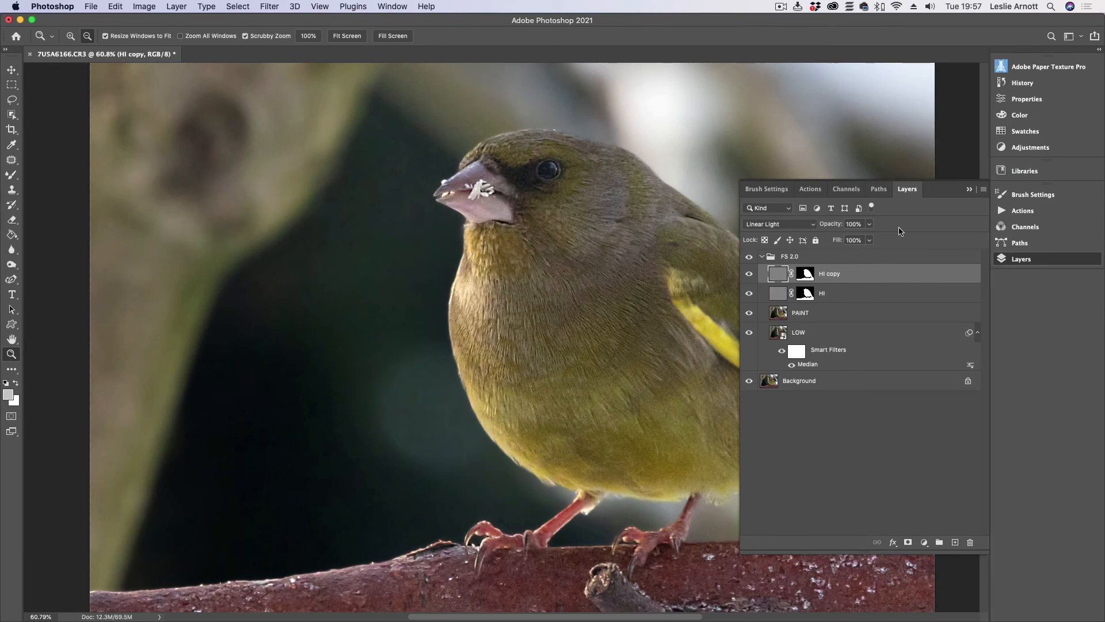
Examine the feather detail up close and set the HI copy layer's opacity to 49%
click(971, 190)
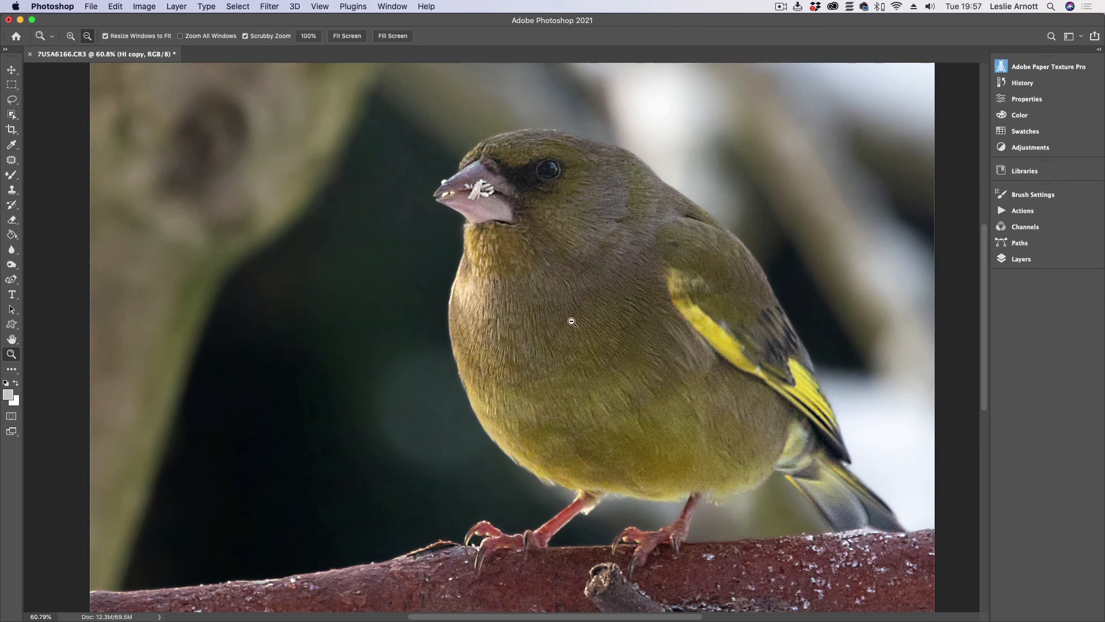
alt+click(525, 222)
drag(568, 246, 594, 273)
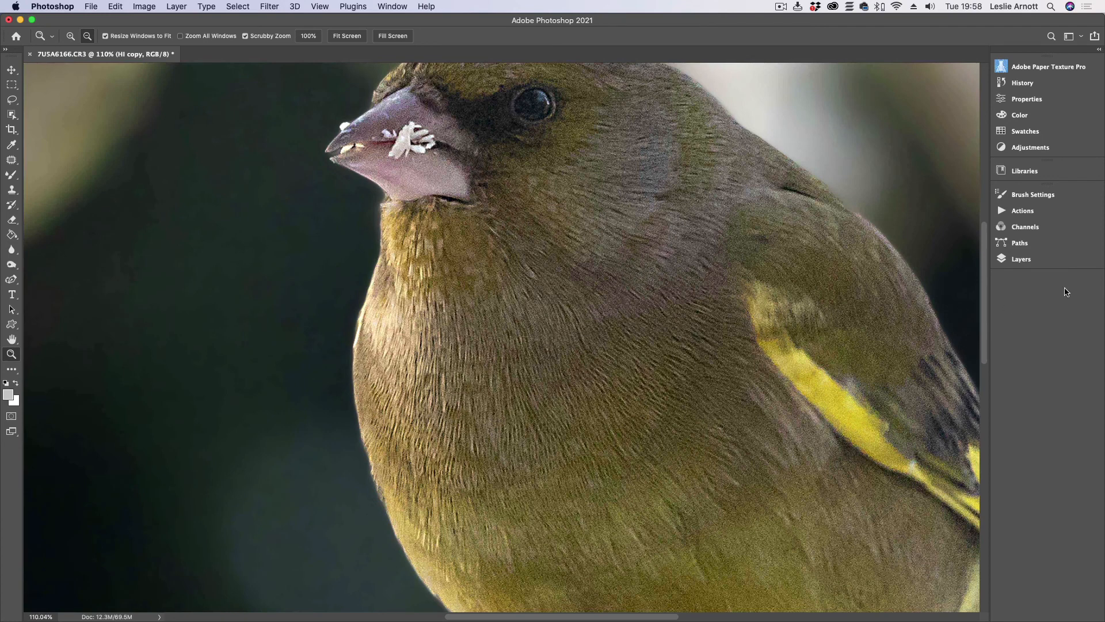
click(1030, 261)
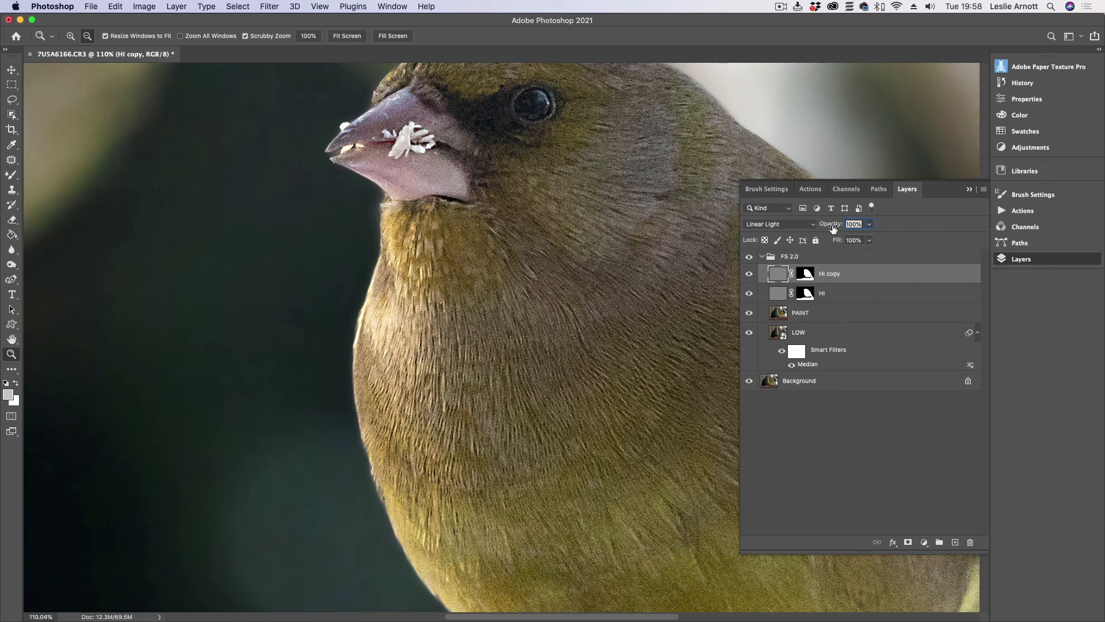
click(869, 225)
drag(869, 240, 843, 245)
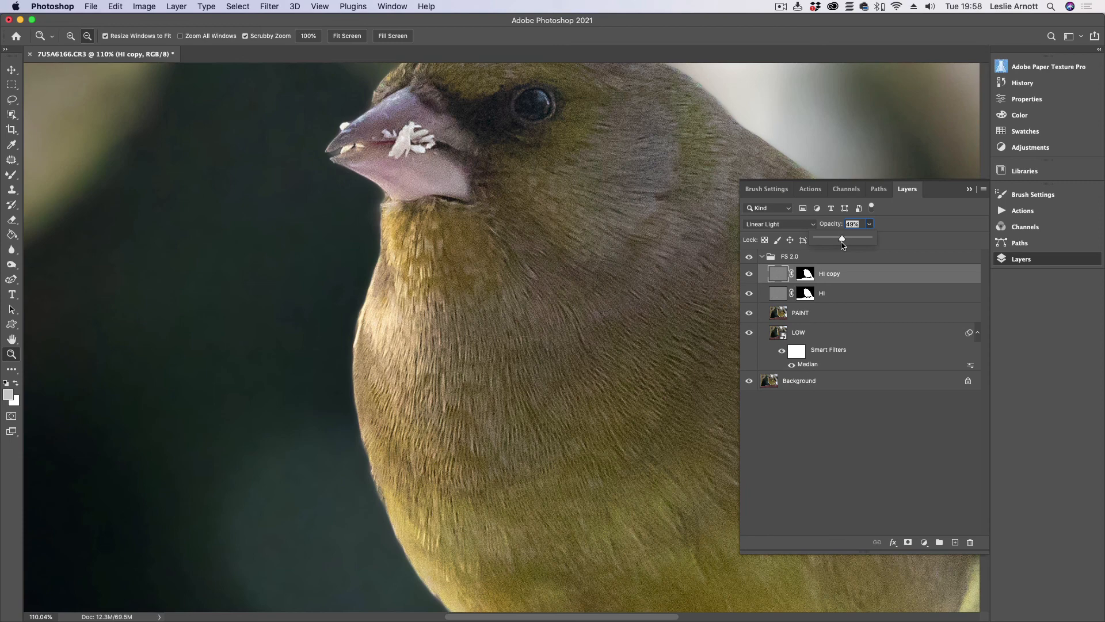
click(969, 189)
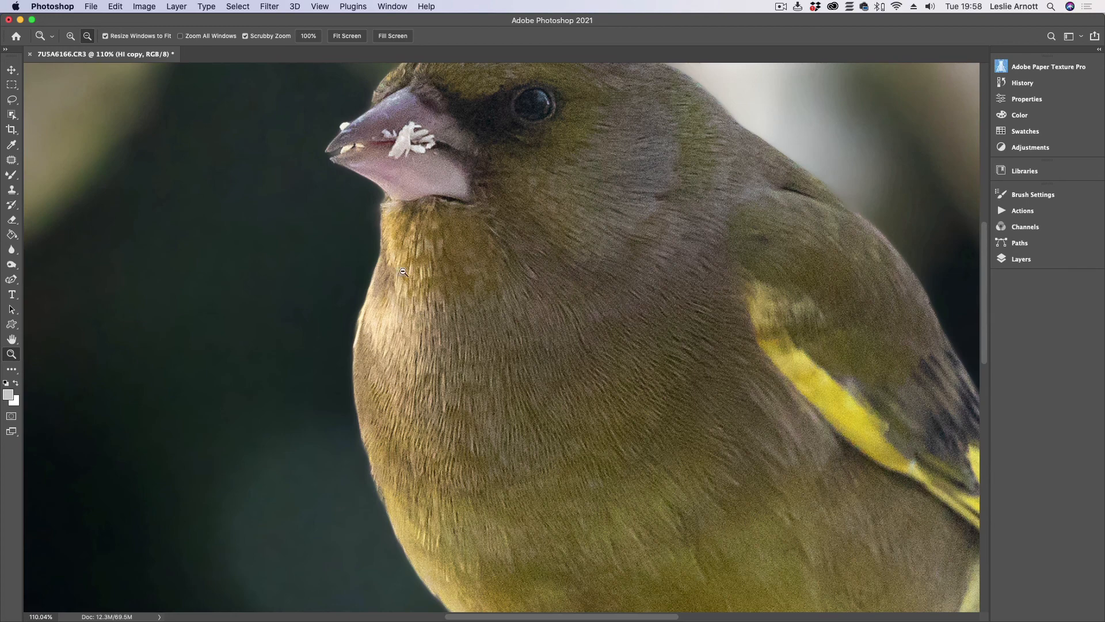
Flatten all layers into a single image, and check the bird at 100% and in full view
click(11, 341)
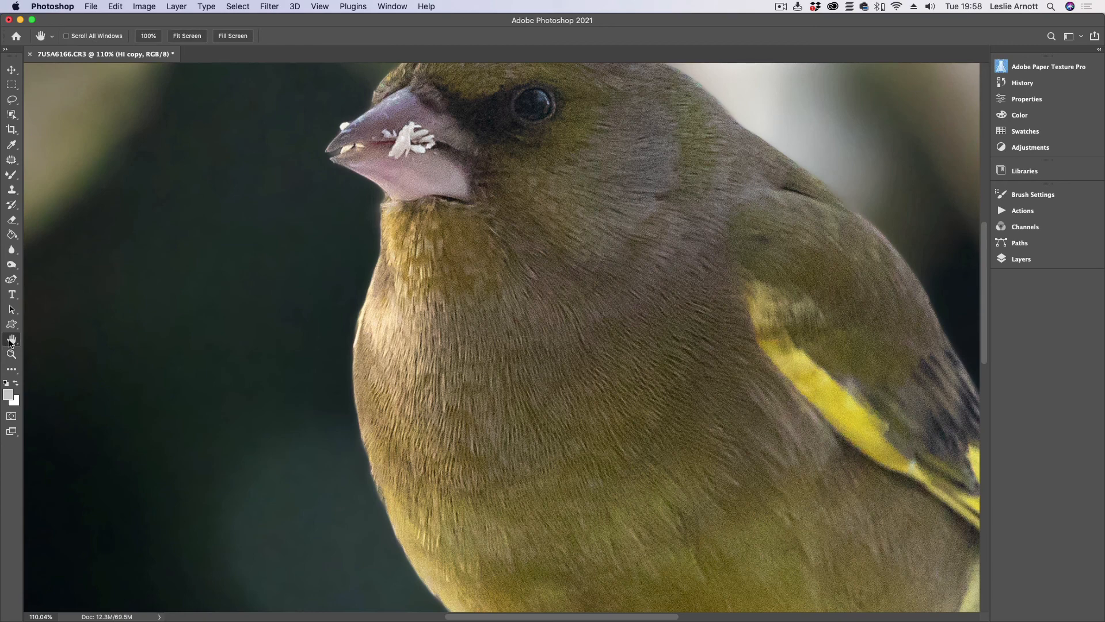
double_click(11, 341)
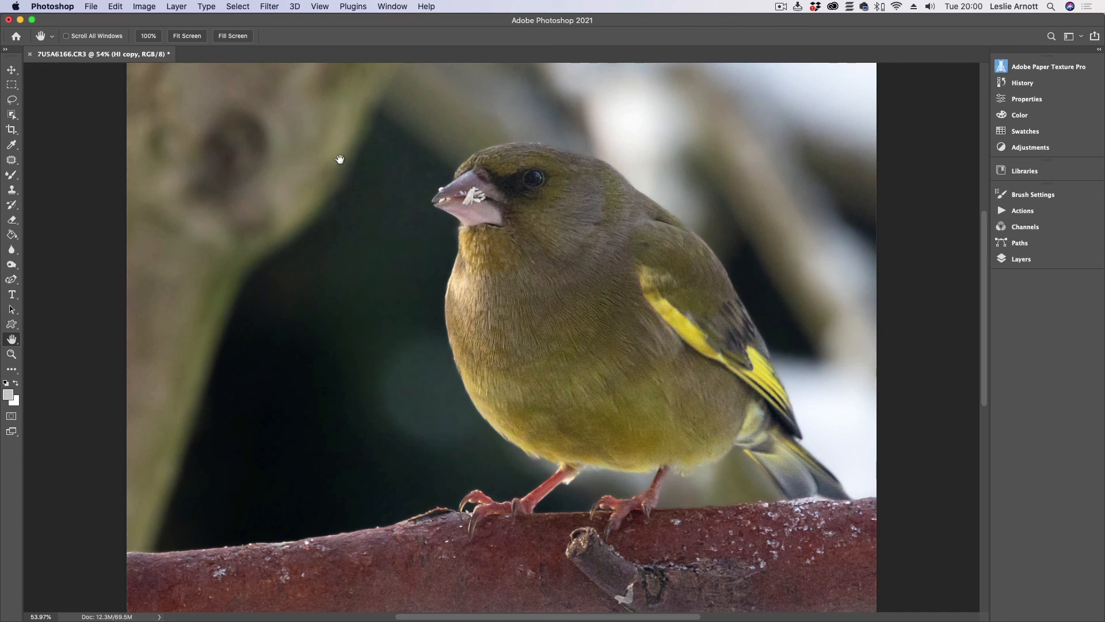
click(177, 7)
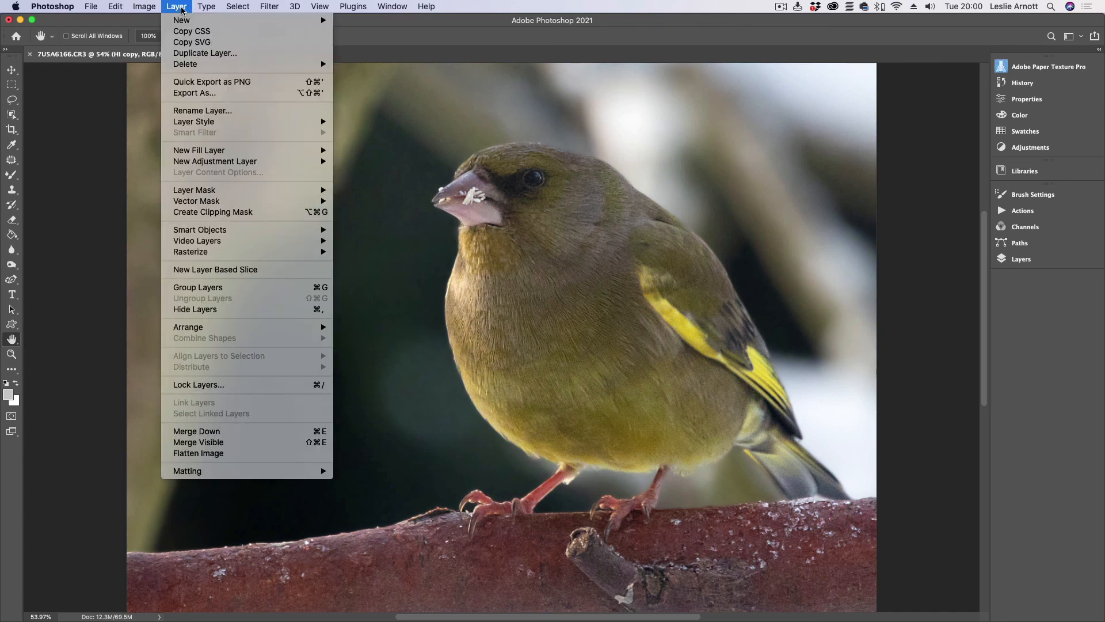
click(197, 453)
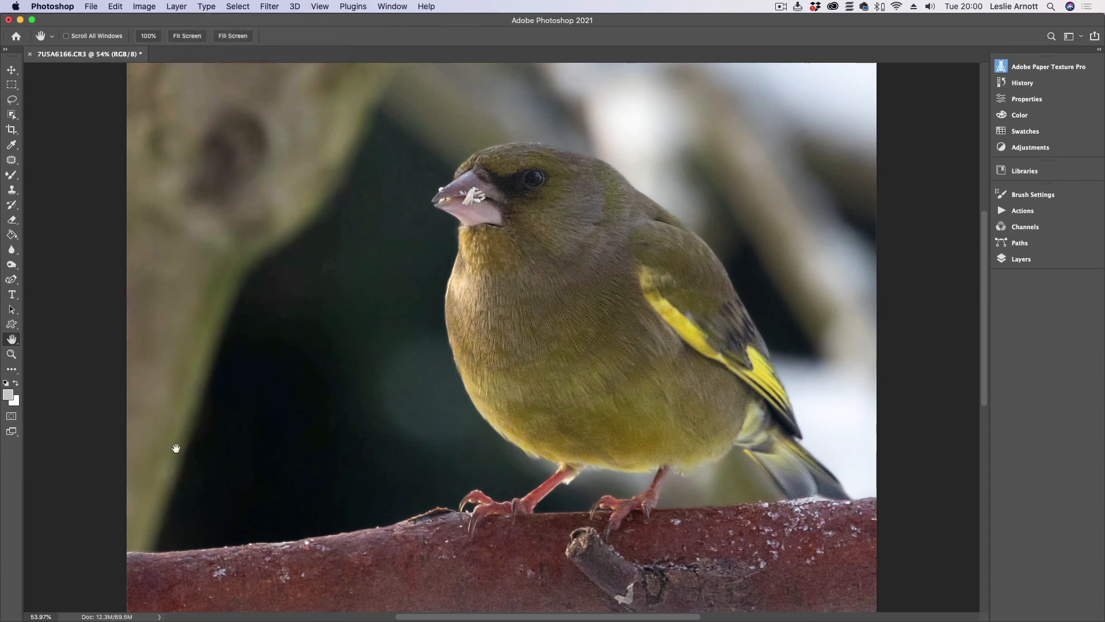
click(11, 354)
double_click(12, 353)
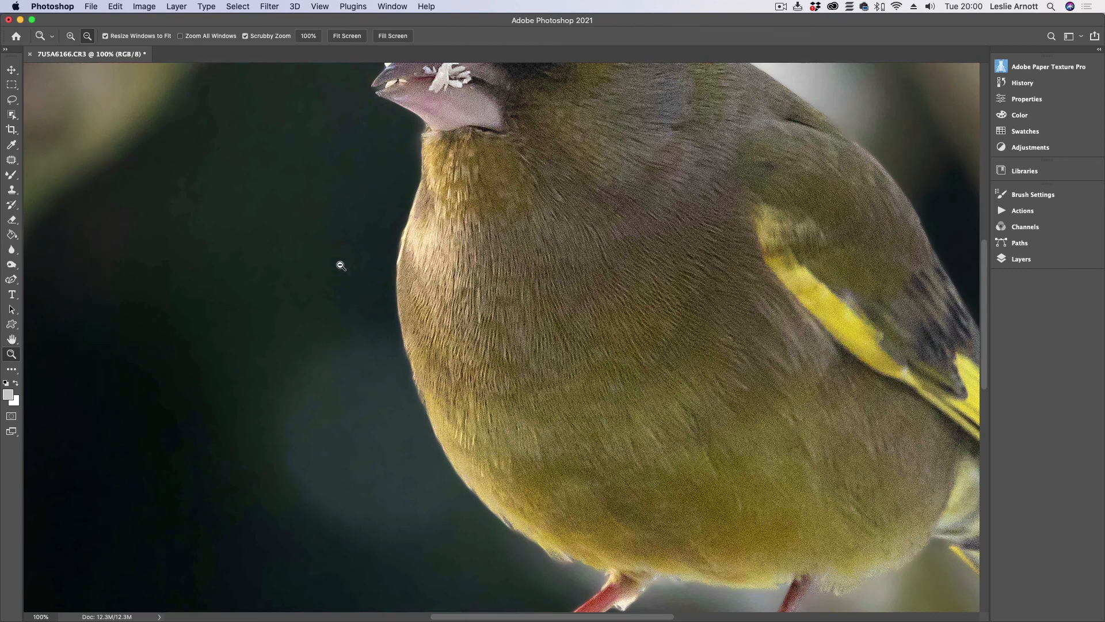
double_click(11, 340)
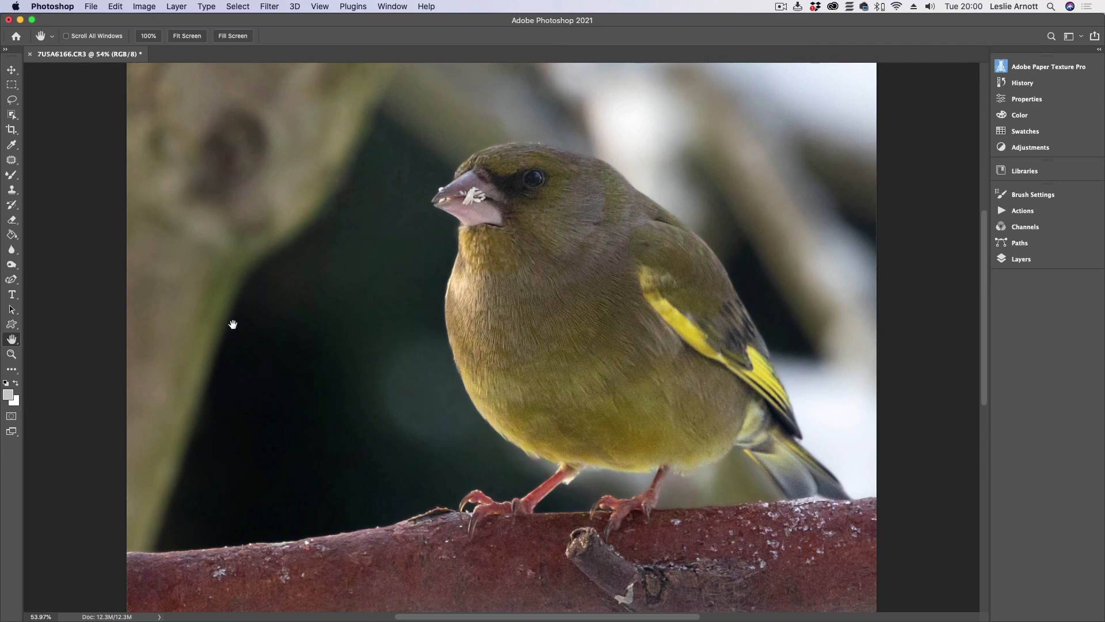
Save the flattened bird image and switch to Lightroom Classic
click(92, 7)
click(122, 125)
click(60, 7)
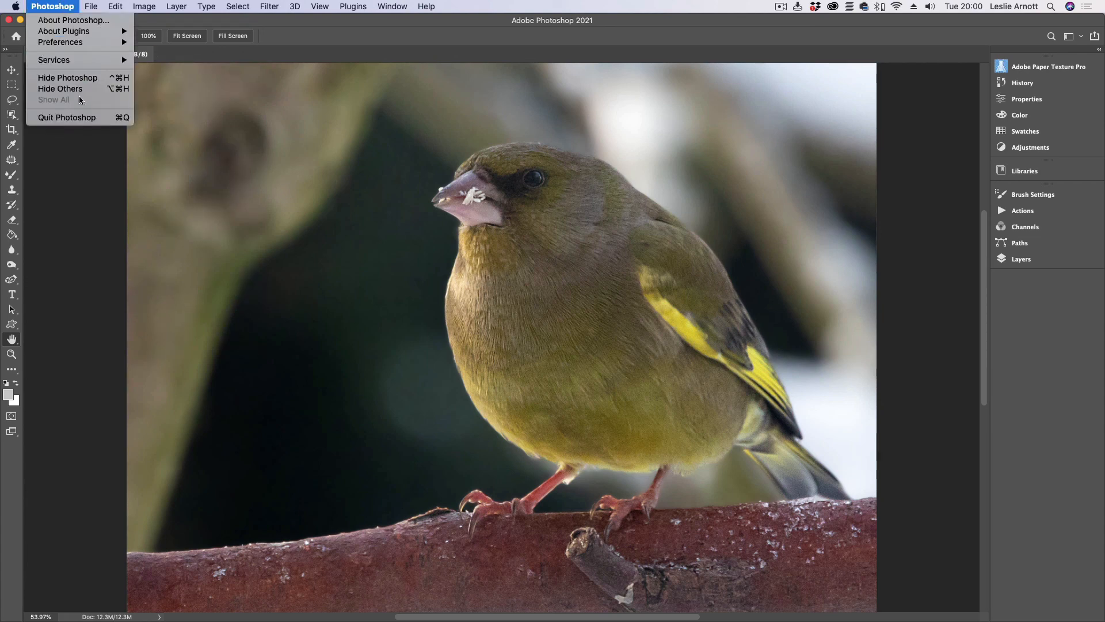
key(Escape)
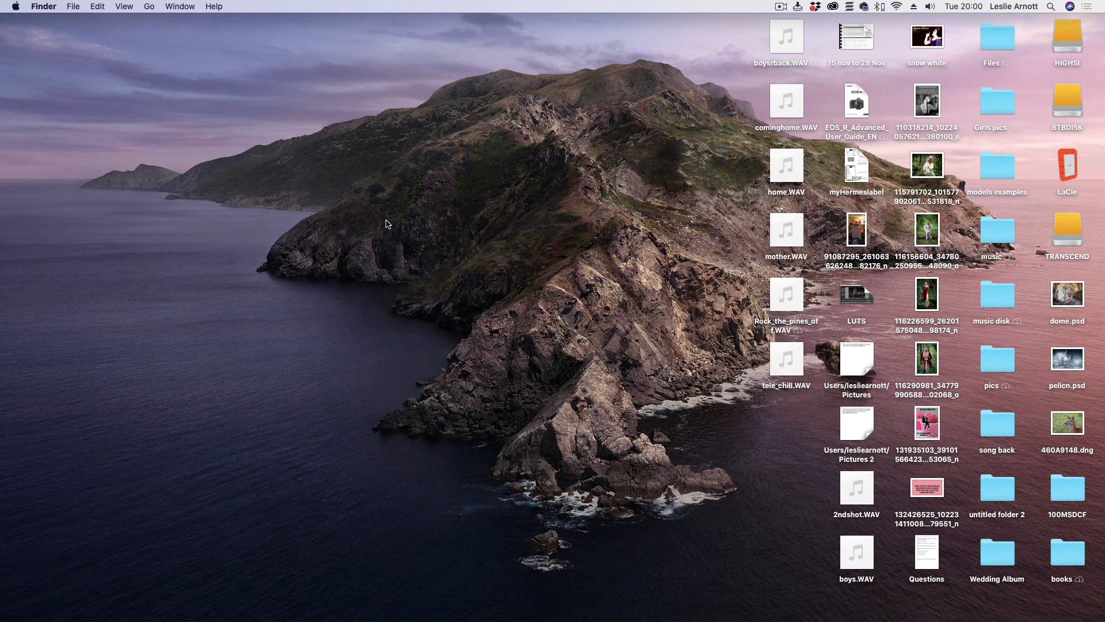
mouse_move(467, 618)
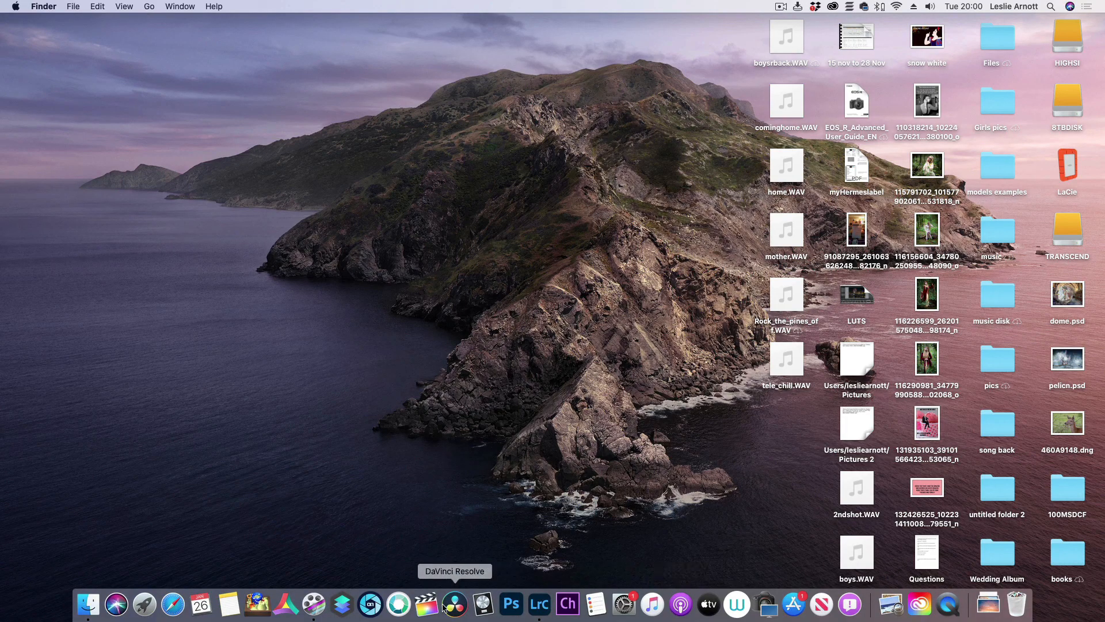
click(538, 604)
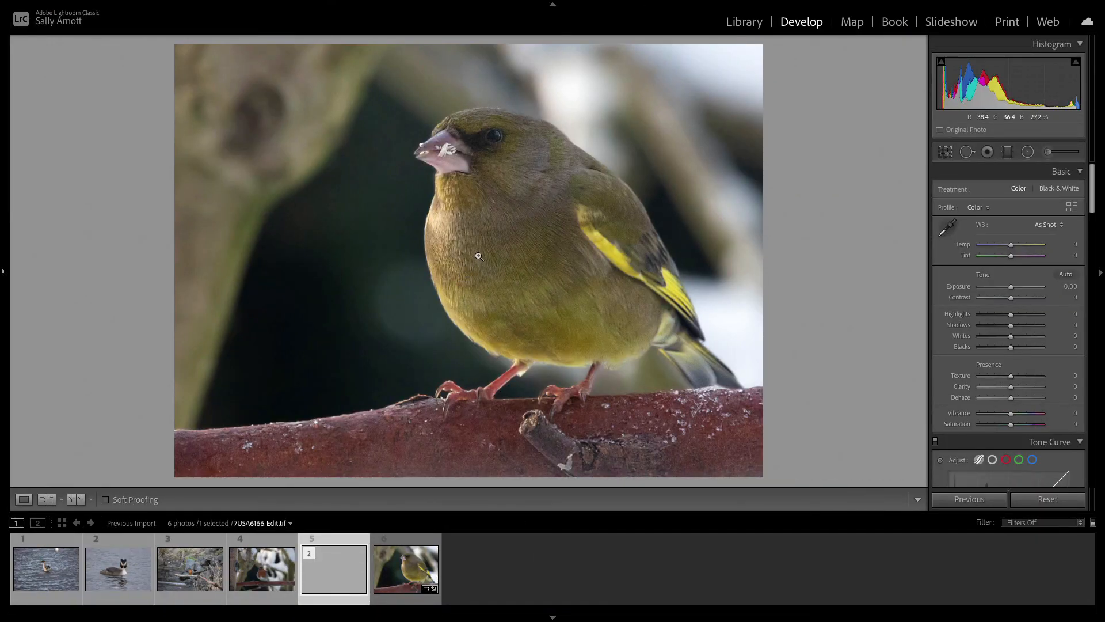
Compare the edited TIF with the original 7USA6166.CR3 up close, and reset the original's develop settings
click(453, 242)
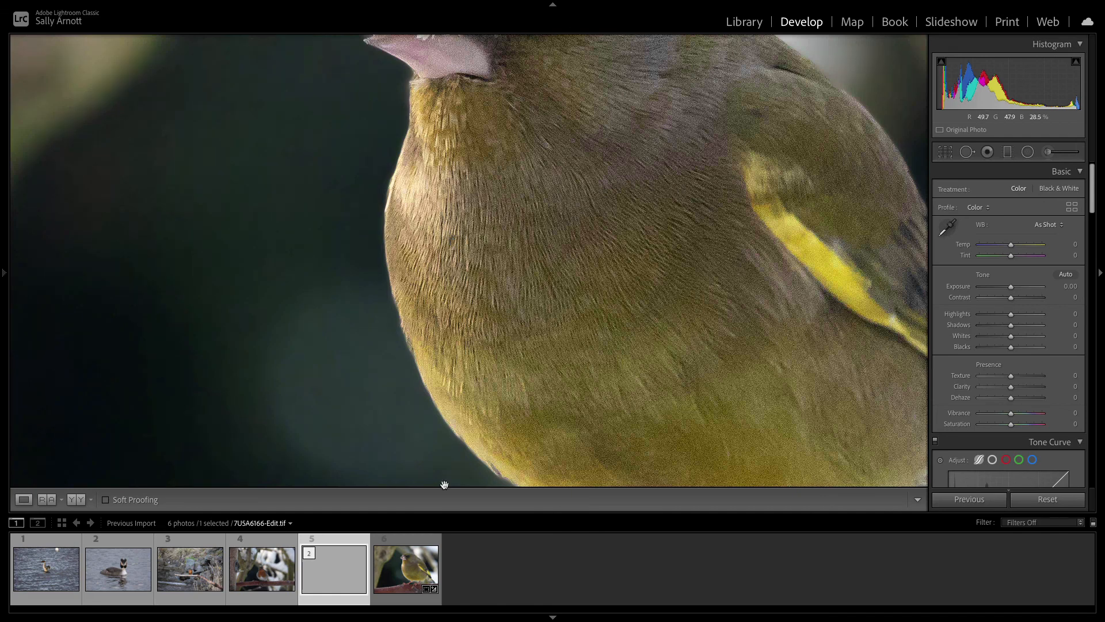
click(402, 580)
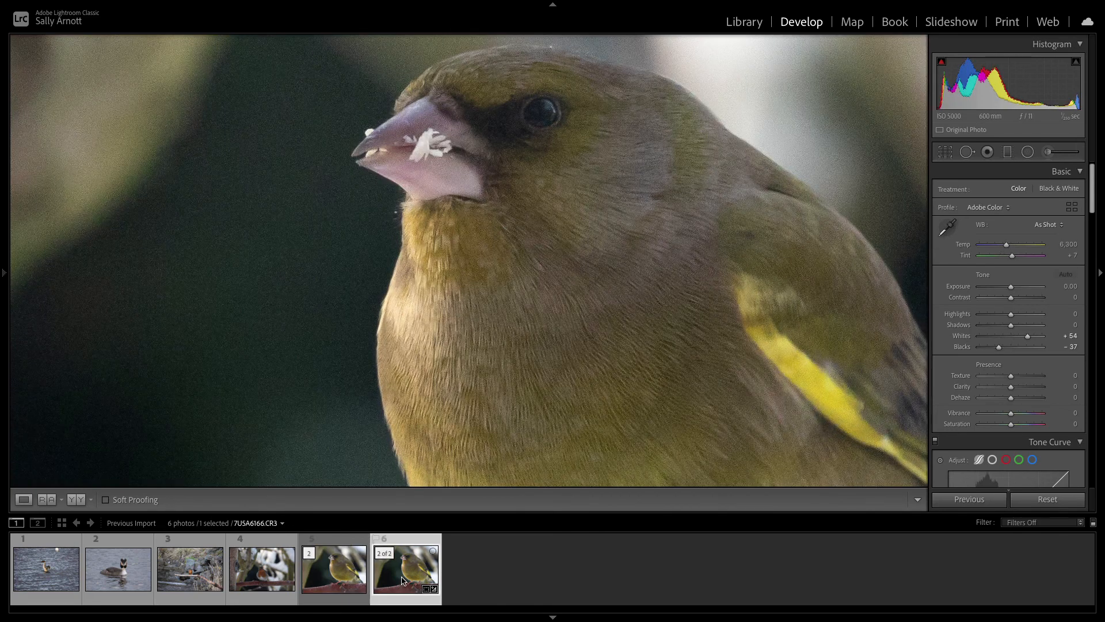
click(450, 274)
click(442, 249)
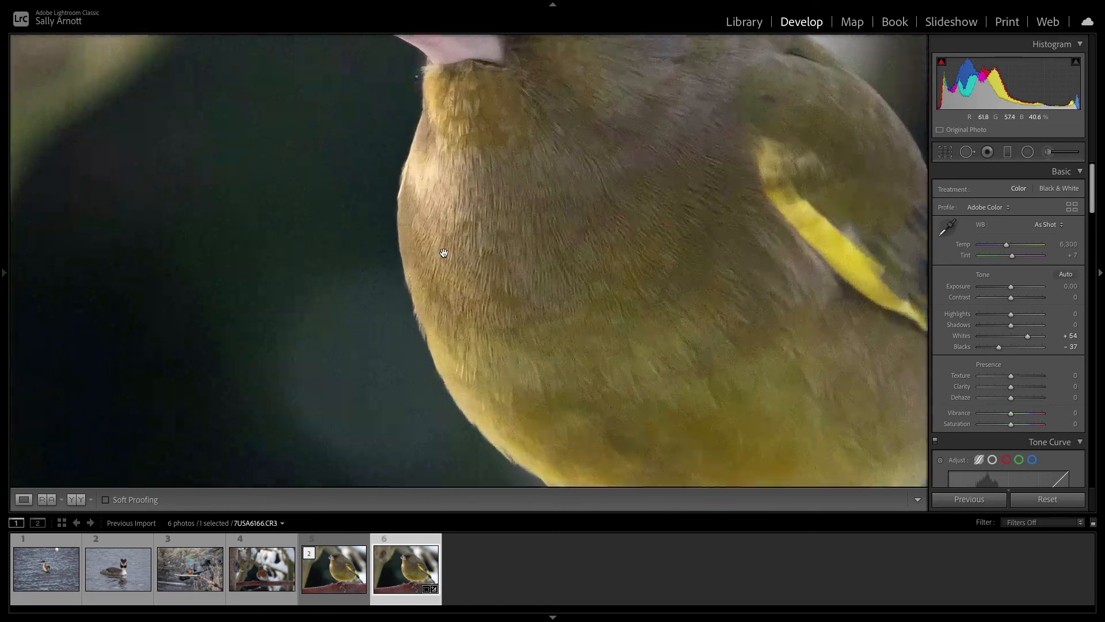
drag(452, 247, 564, 350)
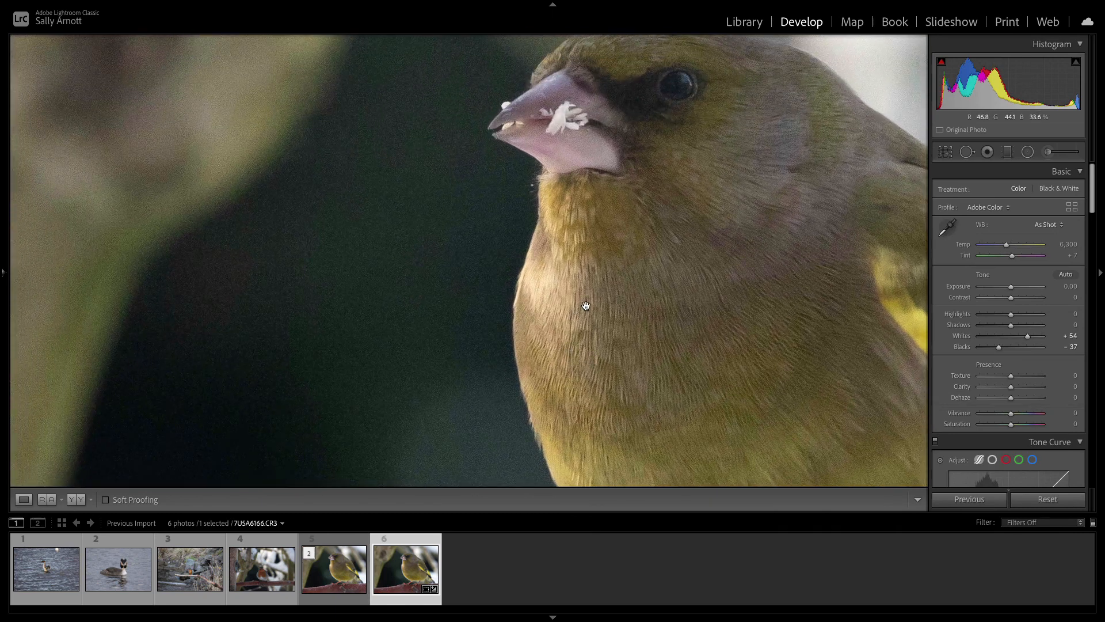
drag(585, 301, 562, 438)
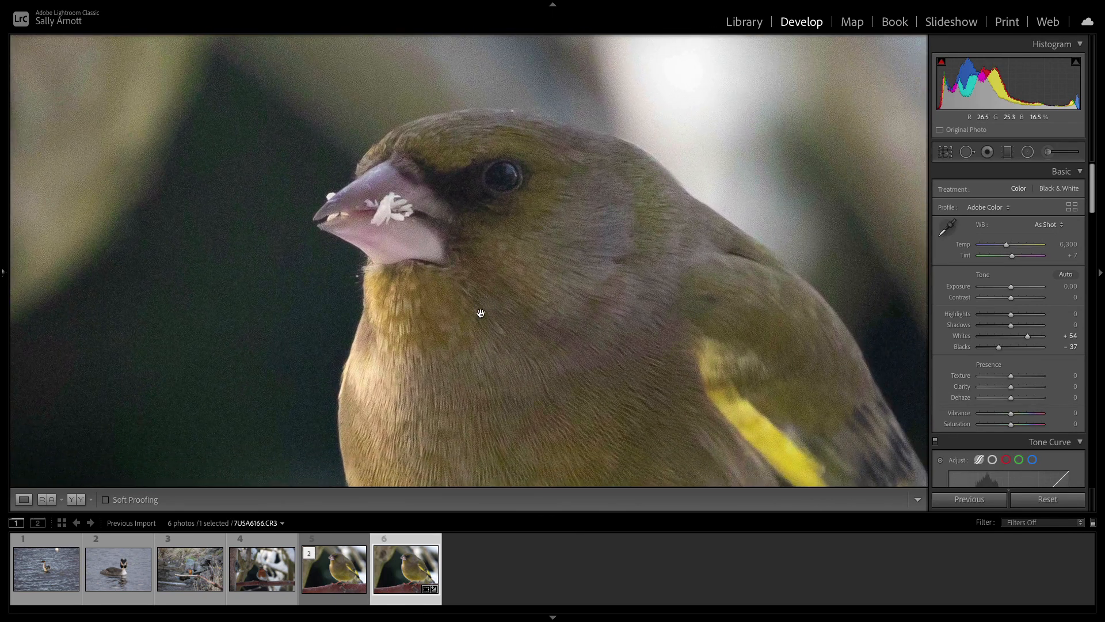
click(1048, 499)
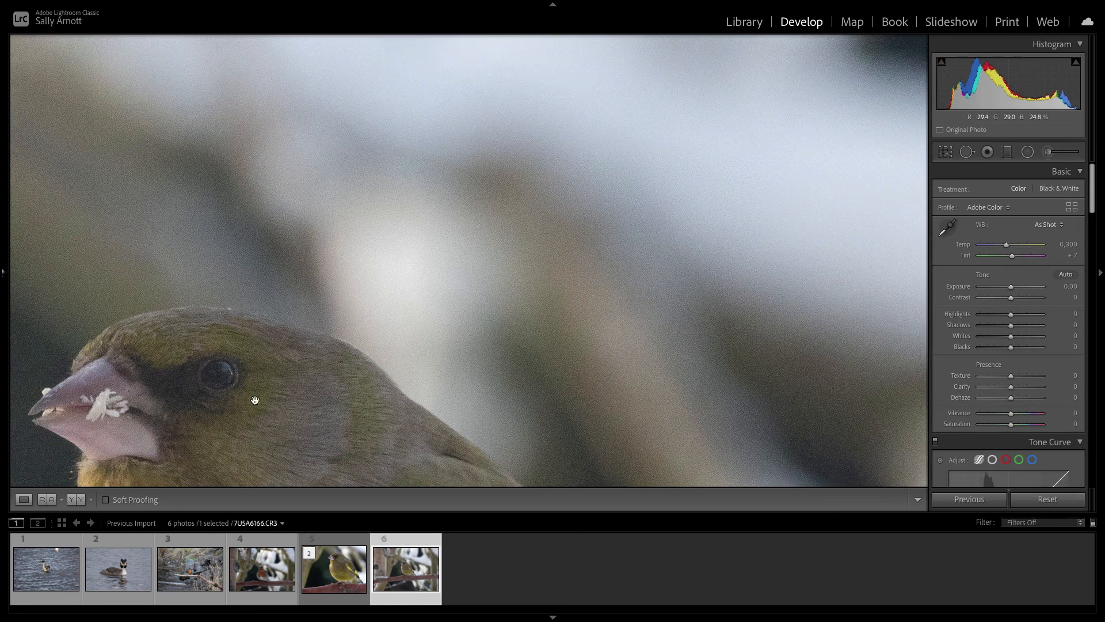
drag(254, 397, 609, 237)
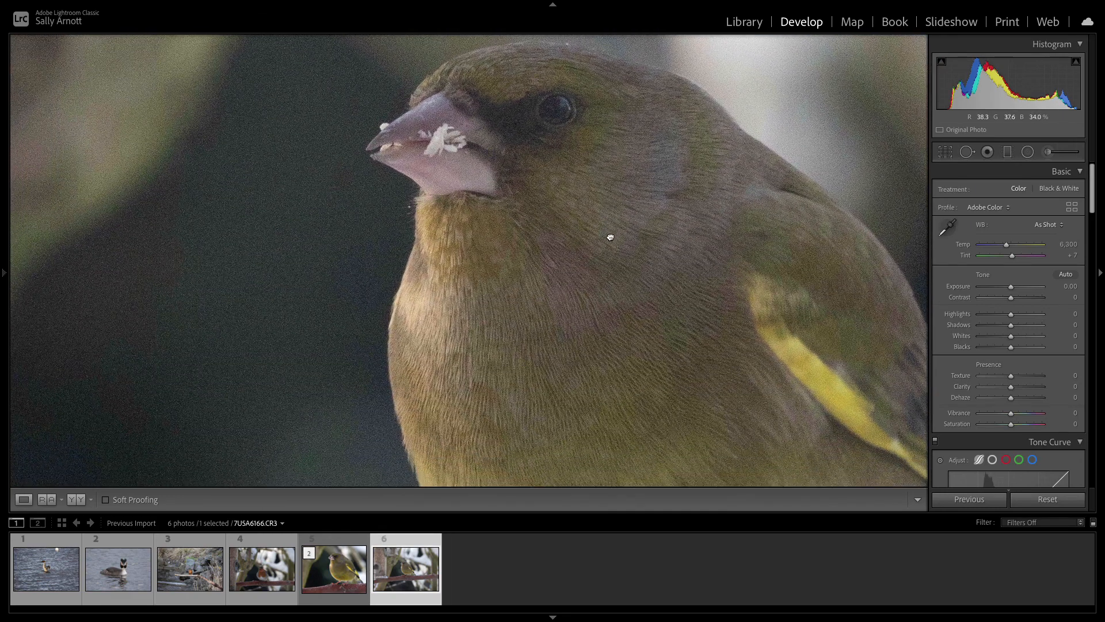
Compare noise and feather detail between 7USA6166-Edit.tif and the reset CR3 up close, ending on the whole edited photo
click(338, 571)
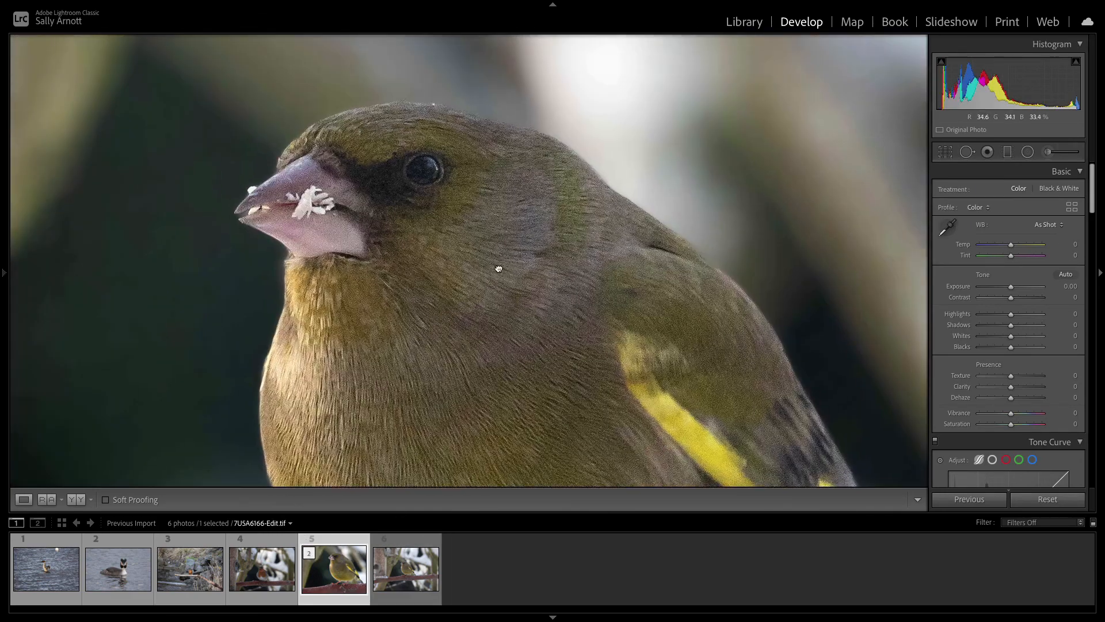
drag(501, 267, 447, 278)
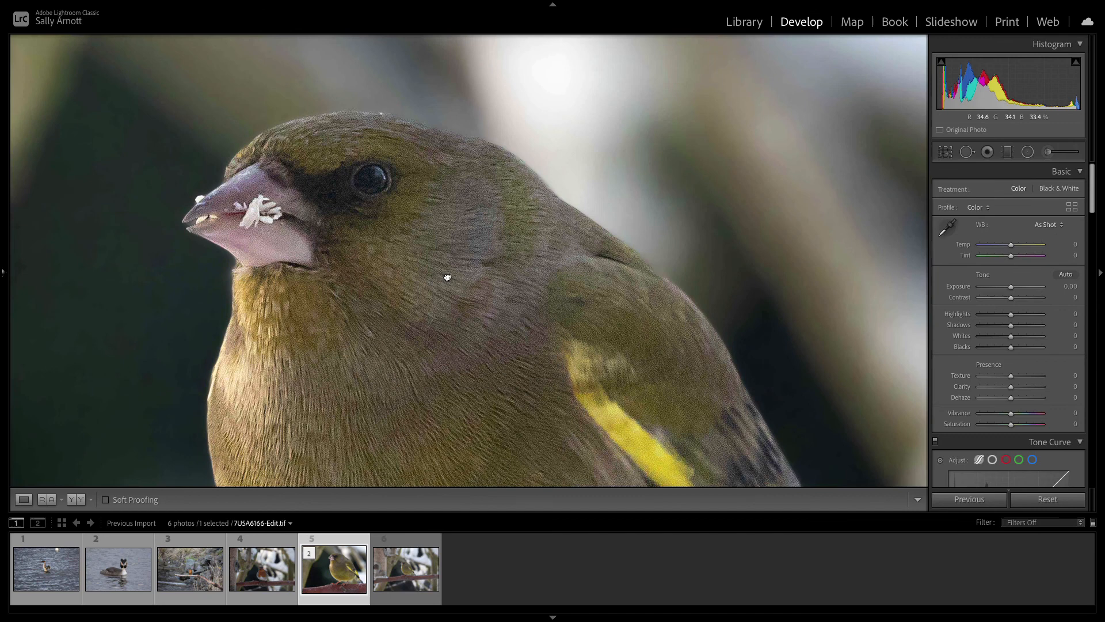
click(403, 578)
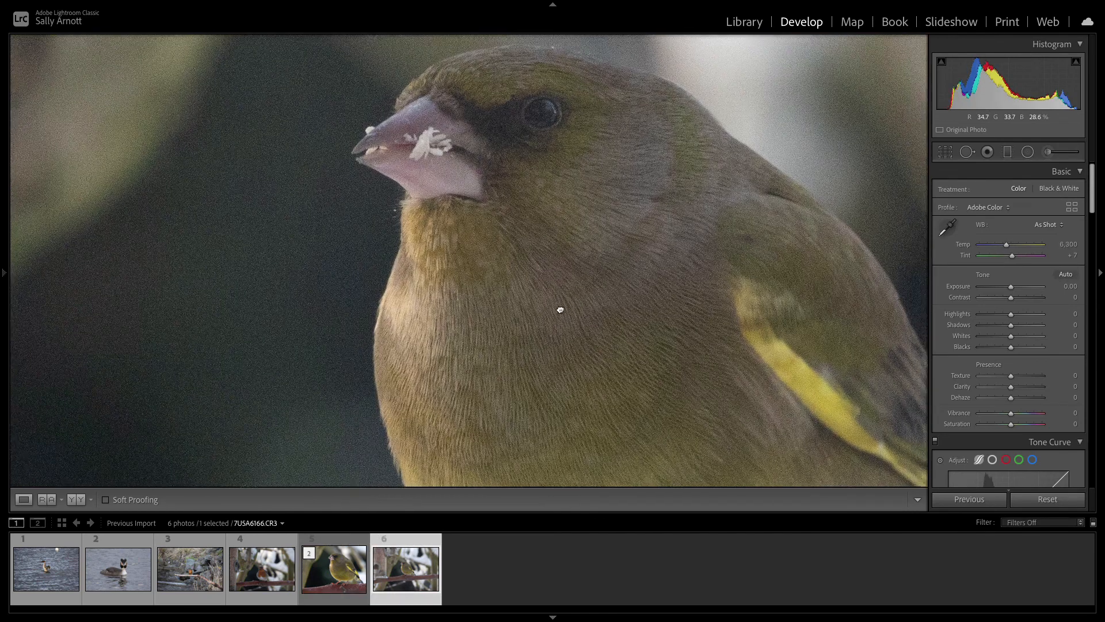
drag(557, 309, 486, 355)
click(340, 570)
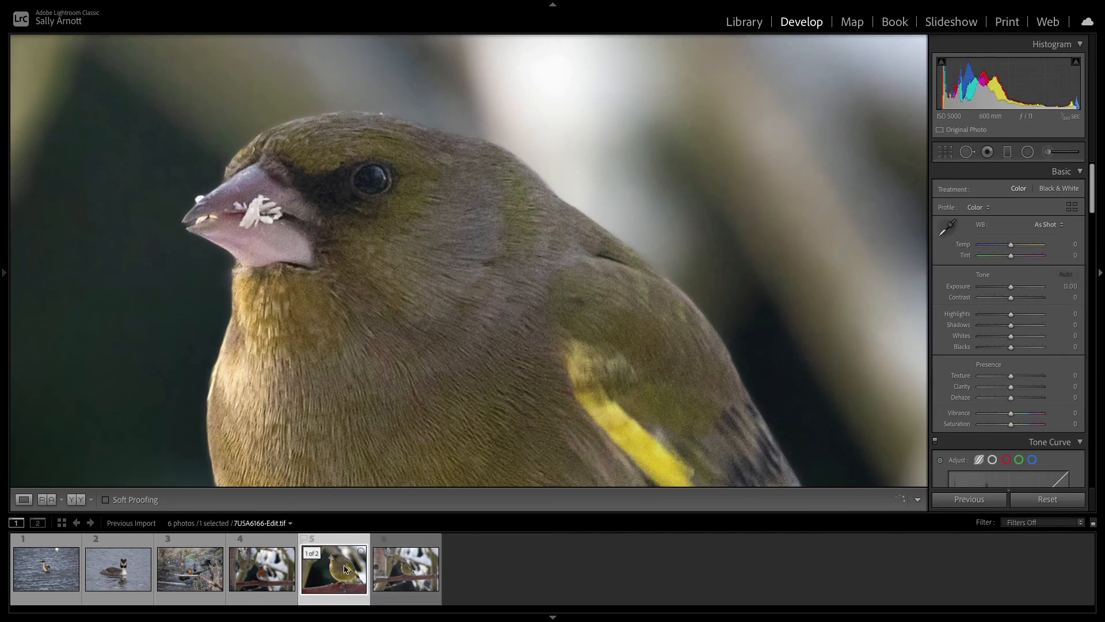
drag(513, 327, 558, 319)
click(405, 572)
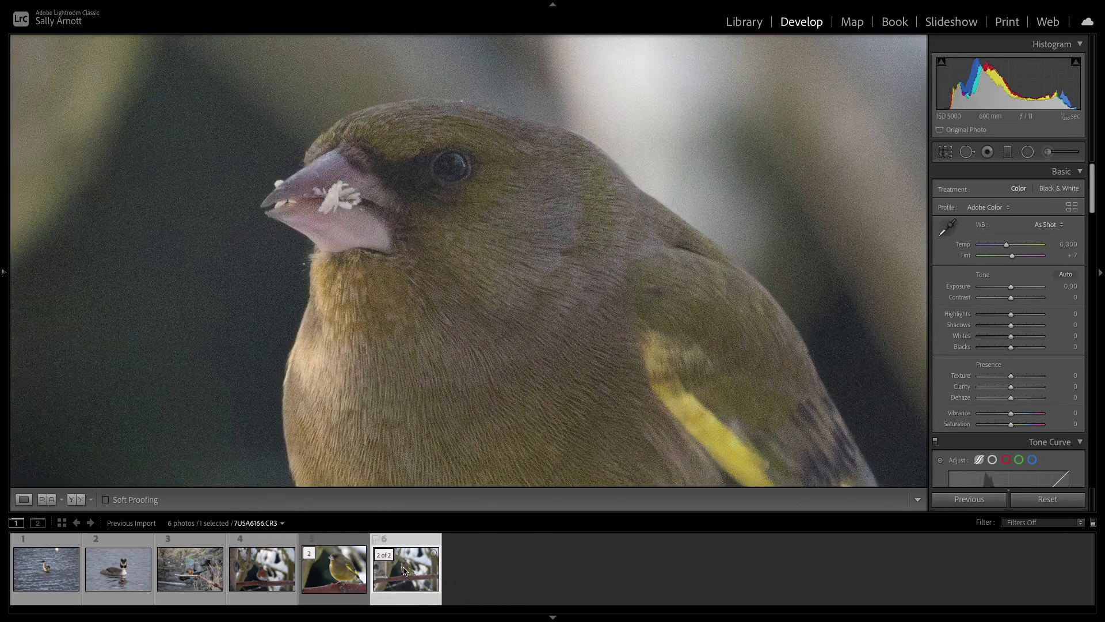
click(344, 574)
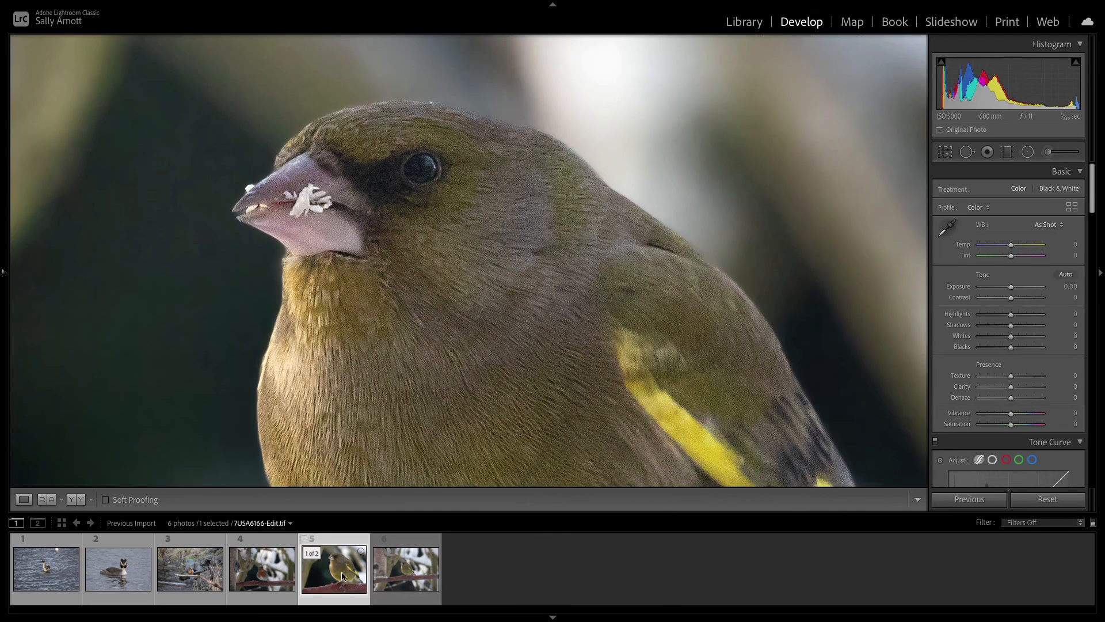
click(378, 578)
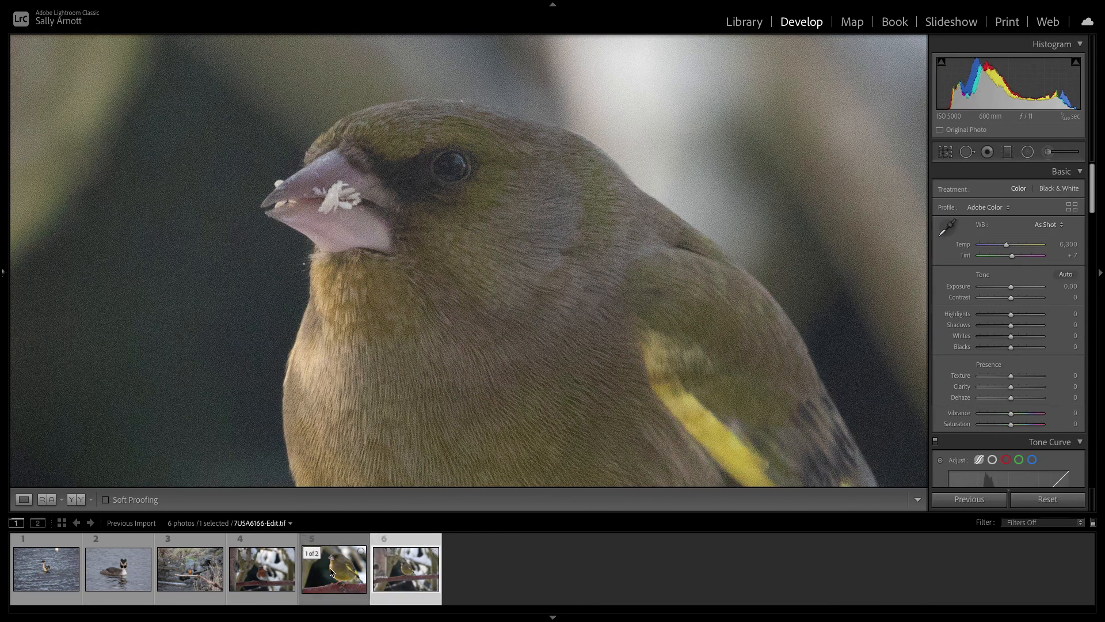
click(332, 571)
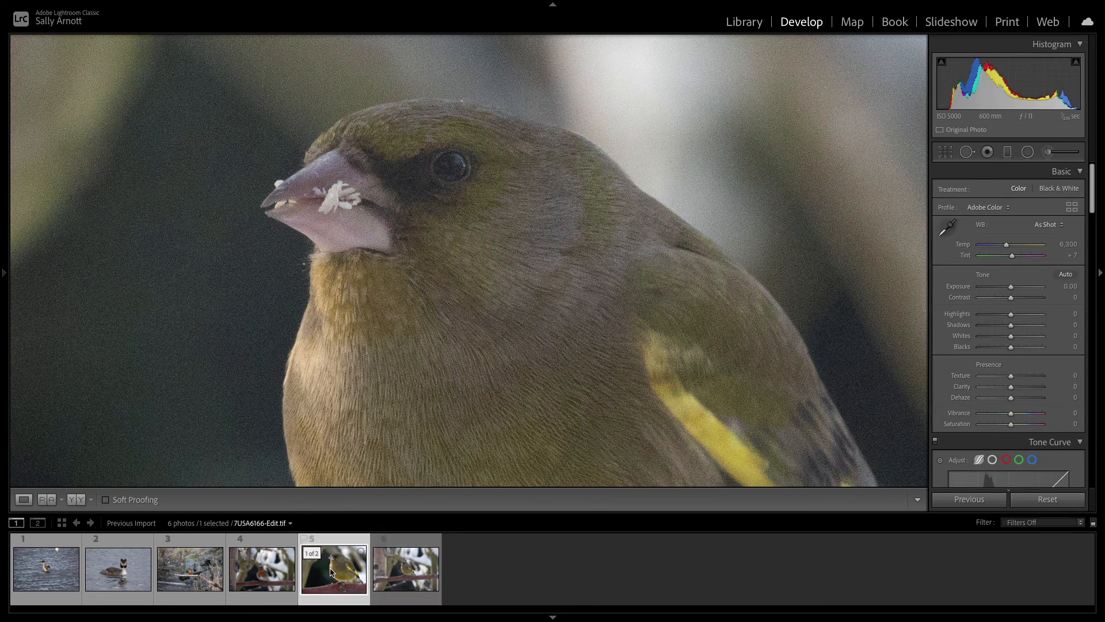
click(392, 576)
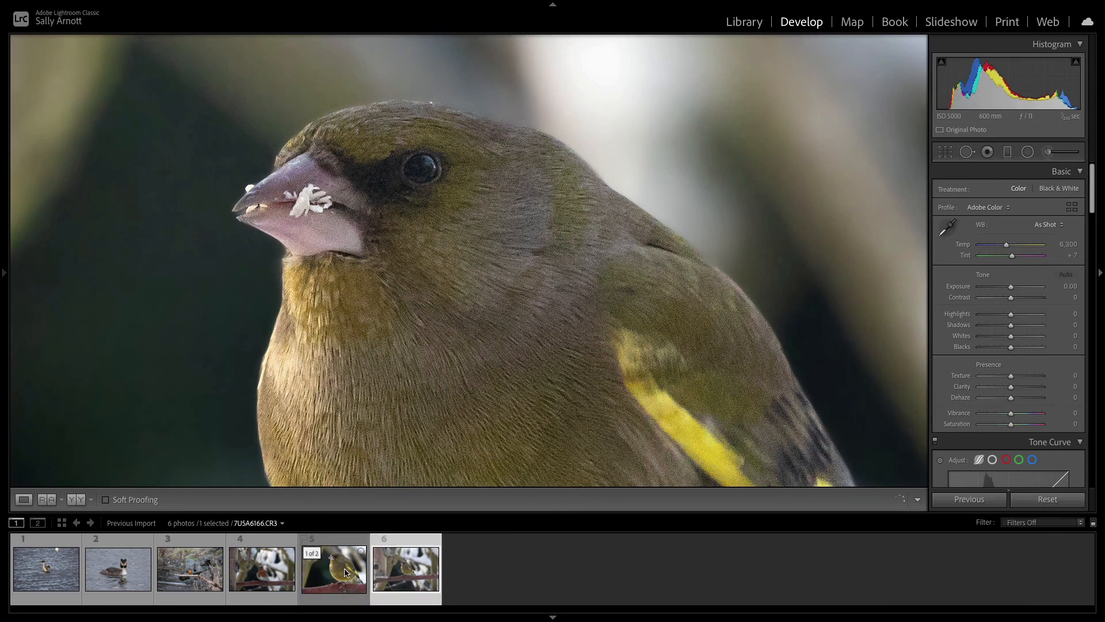
click(344, 573)
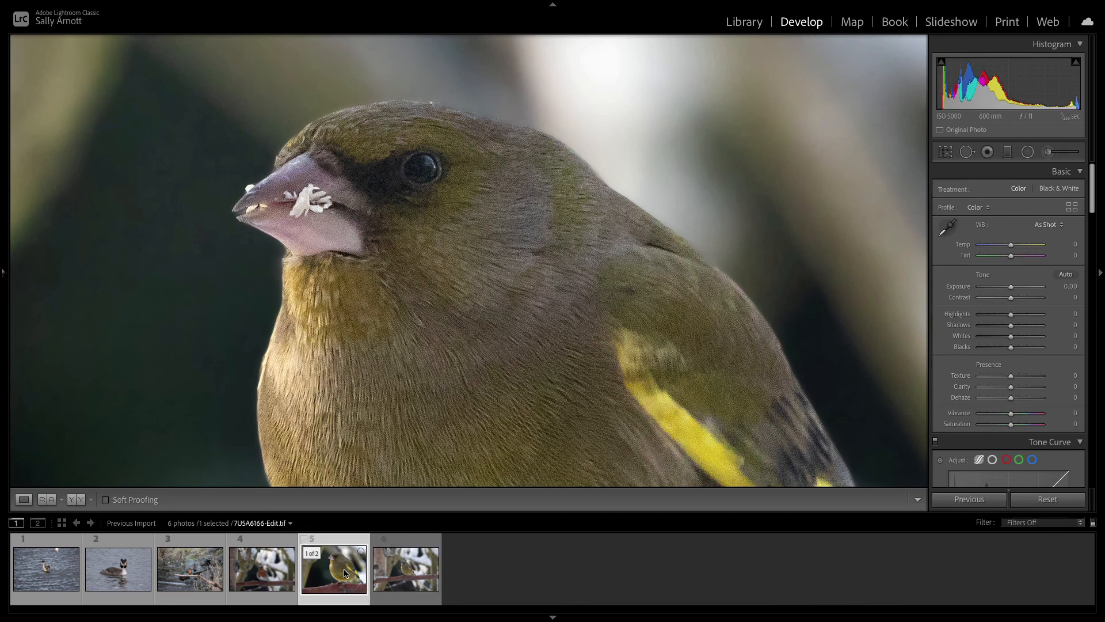
click(541, 333)
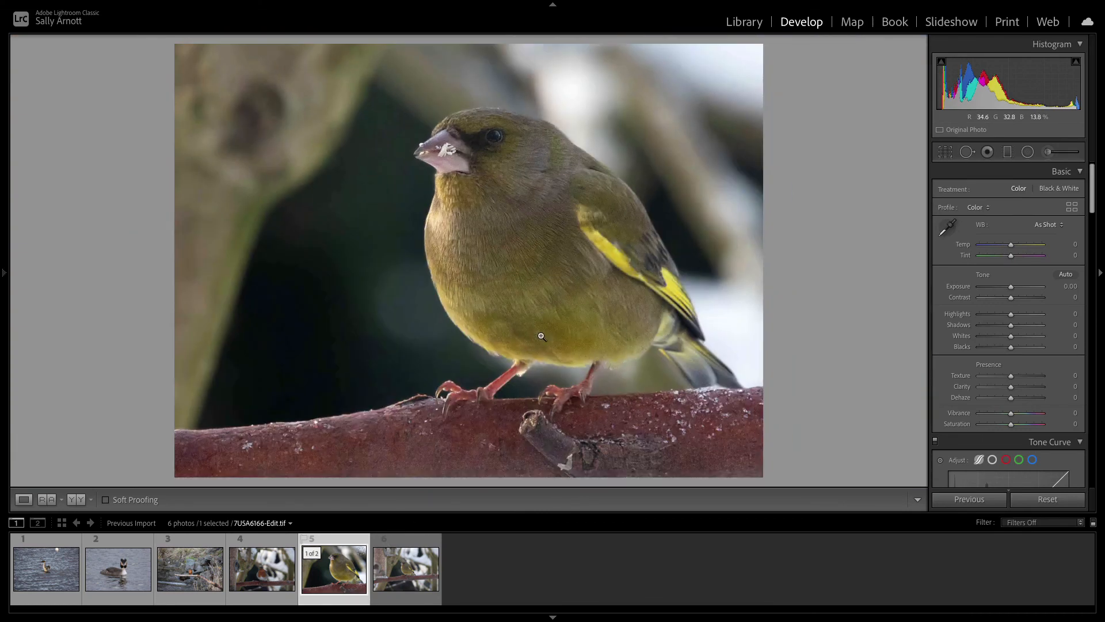